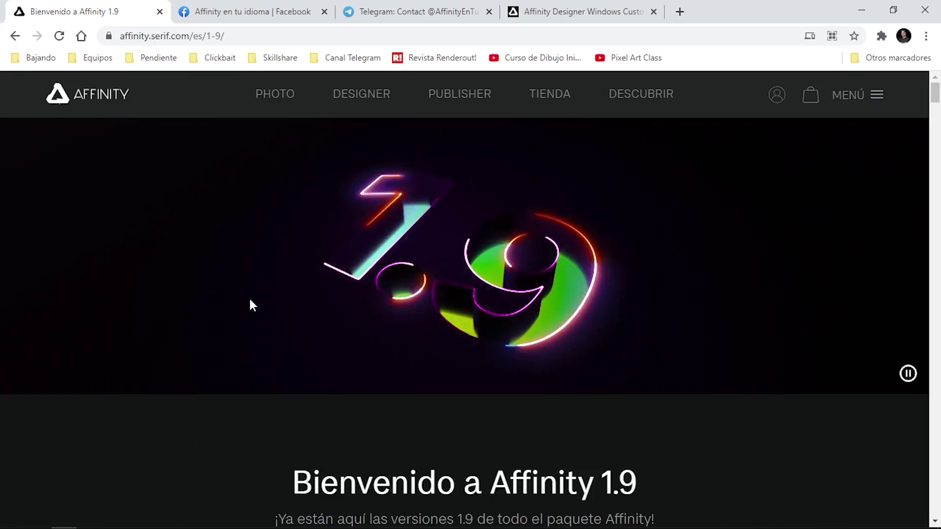
Read the introduction to version 1.9 on the Affinity website.
{"action": "scroll", "coordinate": [246, 392], "scroll_direction": "down", "scroll_amount": 3}
{"action": "scroll", "coordinate": [246, 389], "scroll_direction": "down", "scroll_amount": 3}
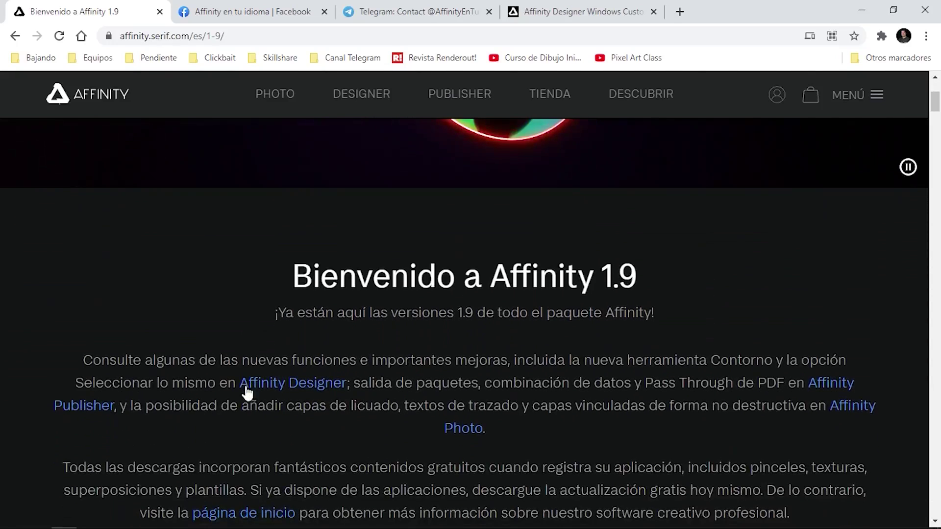
{"action": "scroll", "coordinate": [246, 390], "scroll_direction": "down", "scroll_amount": 3}
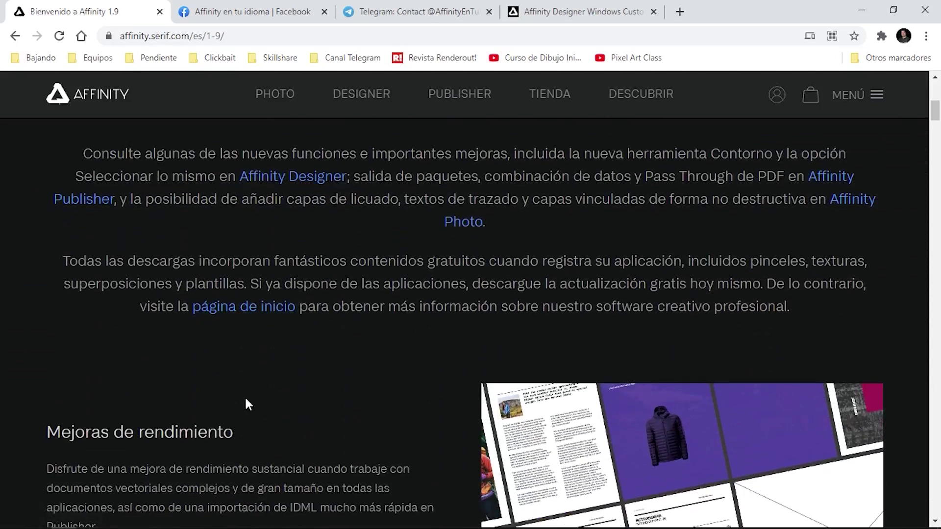
{"action": "scroll", "coordinate": [373, 327], "scroll_direction": "up", "scroll_amount": 9}
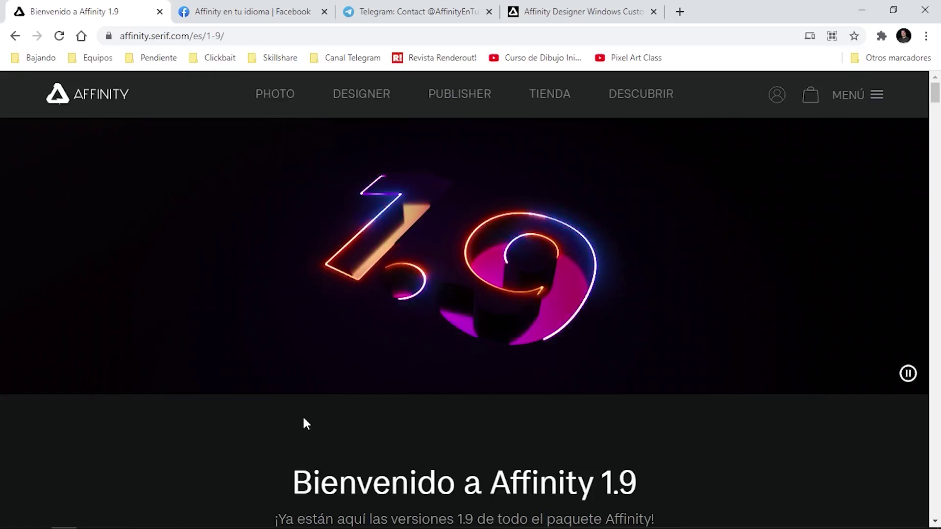
Switch to the Affinity en tu idioma Facebook group and browse its recent posts.
{"action": "left_click", "coordinate": [273, 7]}
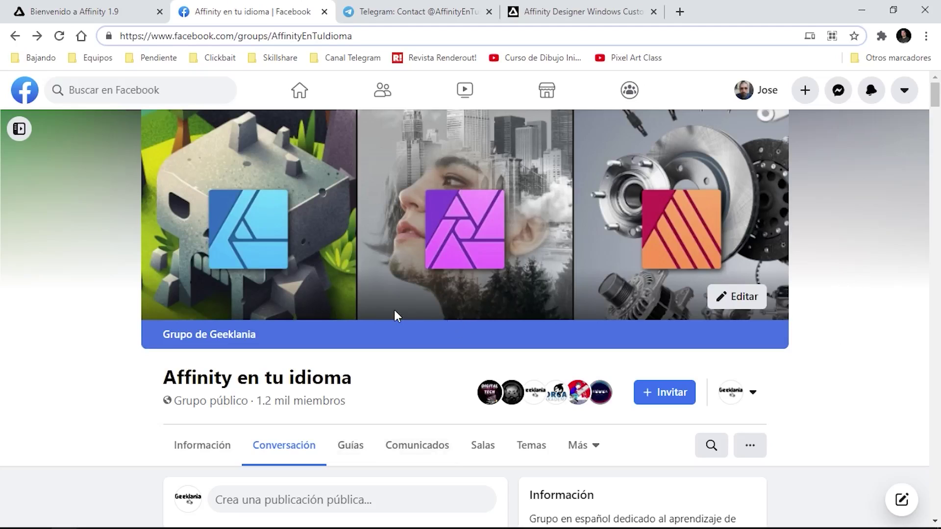
{"action": "scroll", "coordinate": [887, 319], "scroll_direction": "down", "scroll_amount": 15}
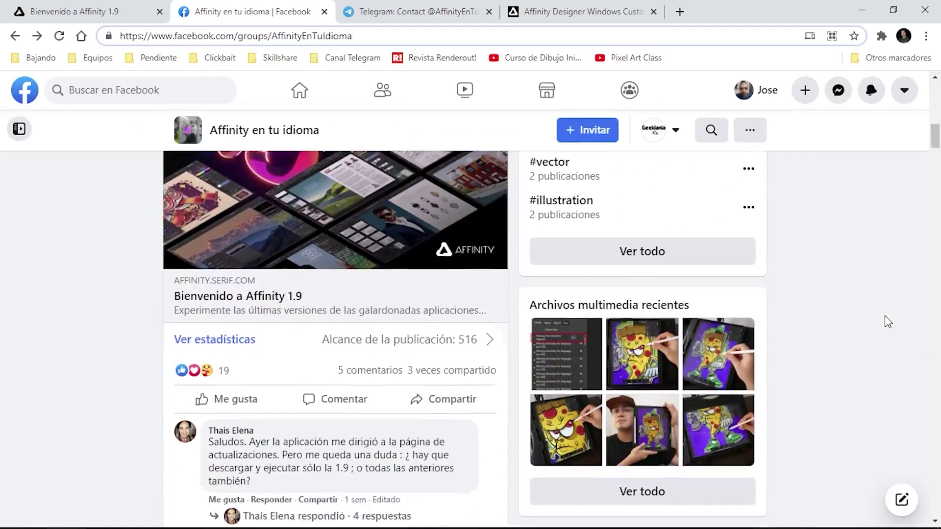
{"action": "scroll", "coordinate": [887, 321], "scroll_direction": "down", "scroll_amount": 8}
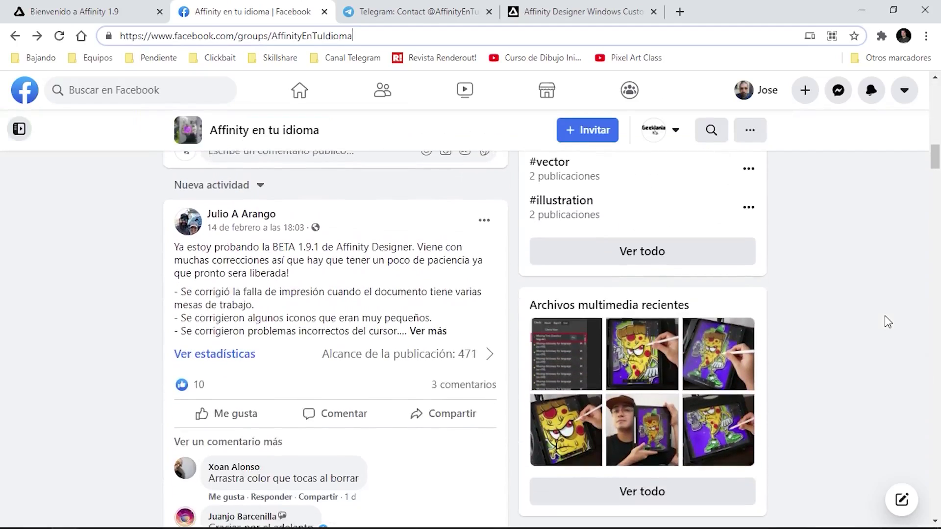
{"action": "scroll", "coordinate": [882, 319], "scroll_direction": "down", "scroll_amount": 4}
{"action": "scroll", "coordinate": [343, 235], "scroll_direction": "up", "scroll_amount": 5}
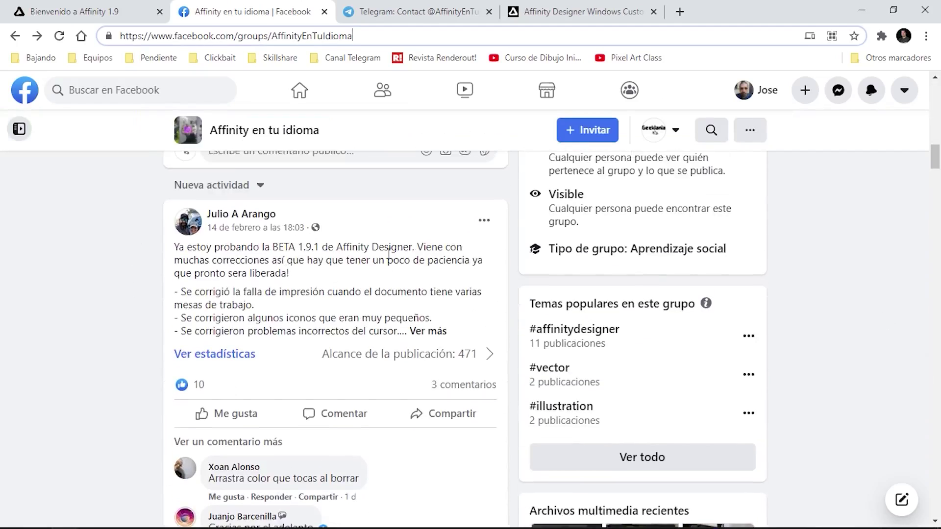
{"action": "scroll", "coordinate": [345, 283], "scroll_direction": "down", "scroll_amount": 5}
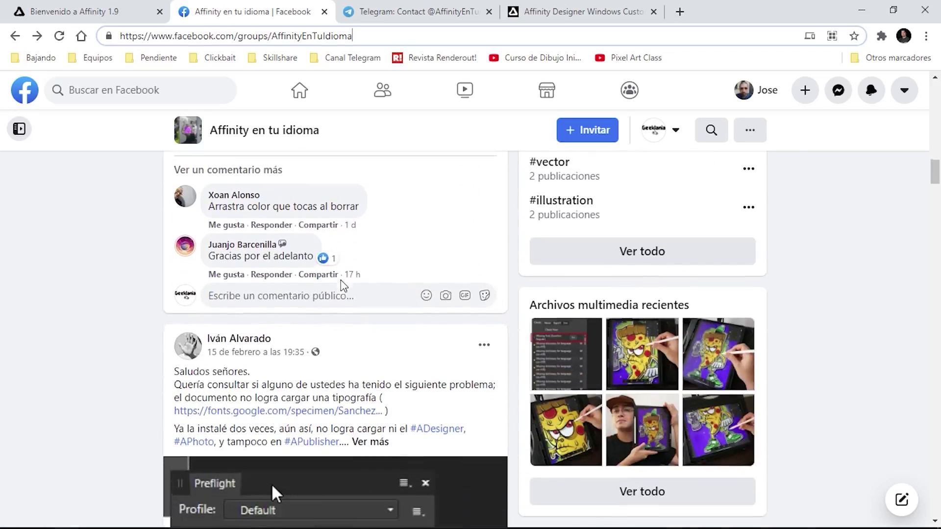
{"action": "scroll", "coordinate": [364, 296], "scroll_direction": "down", "scroll_amount": 4}
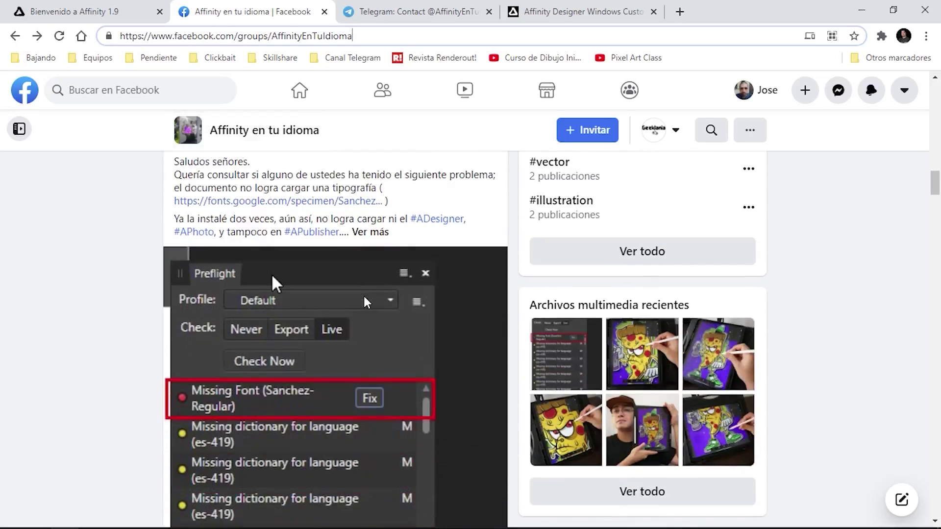
{"action": "scroll", "coordinate": [285, 344], "scroll_direction": "down", "scroll_amount": 5}
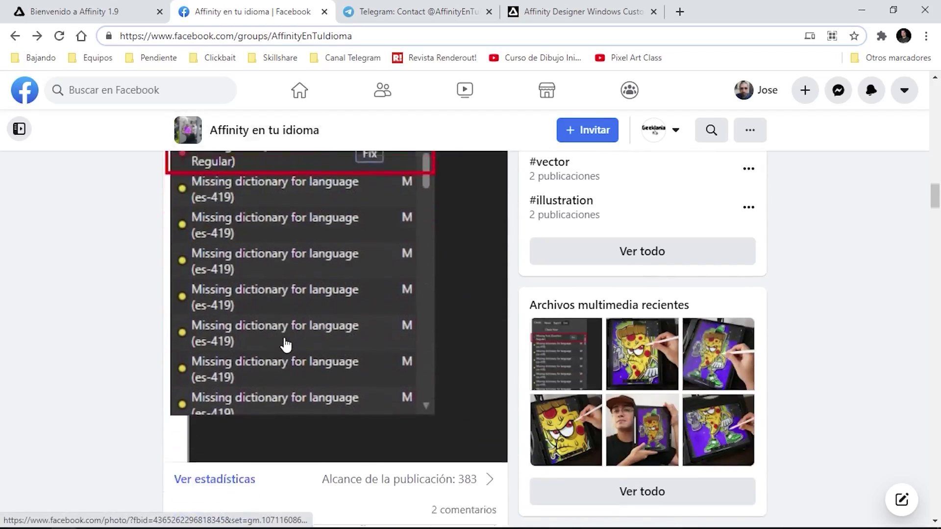
{"action": "scroll", "coordinate": [286, 344], "scroll_direction": "down", "scroll_amount": 10}
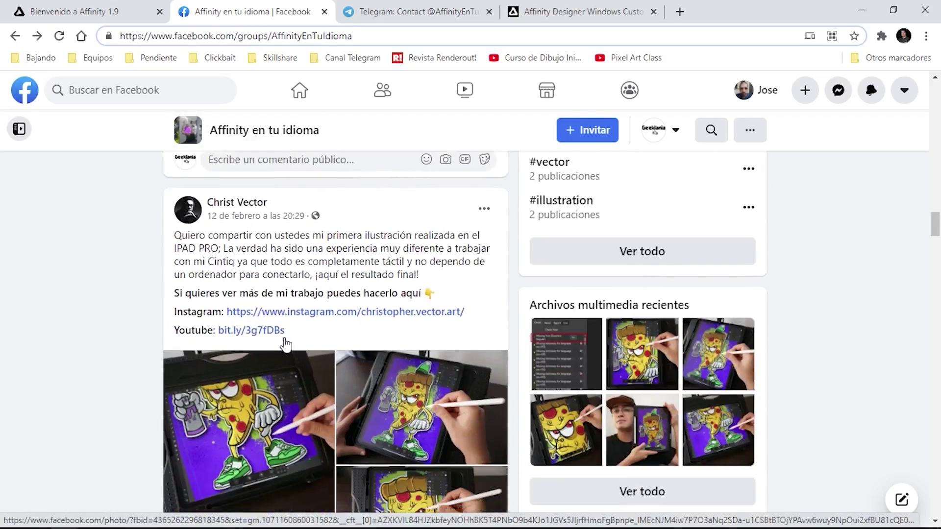
{"action": "scroll", "coordinate": [285, 345], "scroll_direction": "down", "scroll_amount": 4}
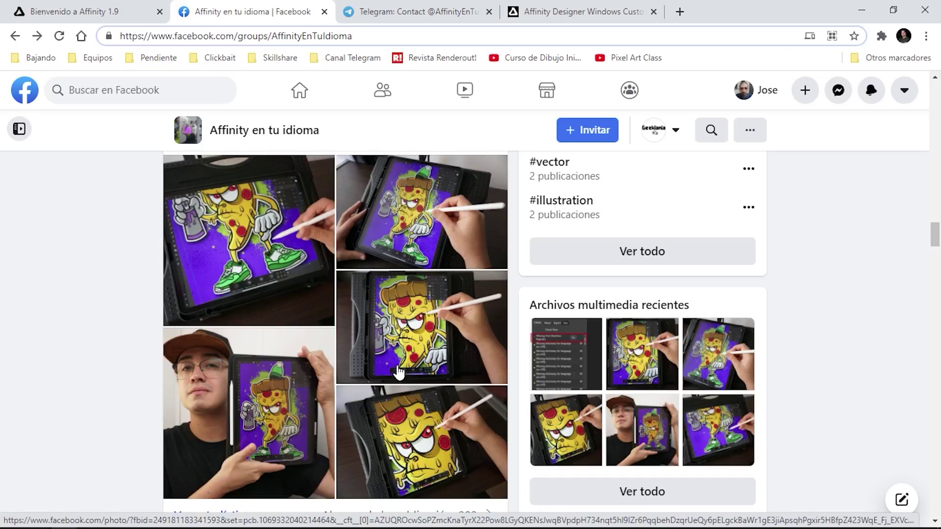
{"action": "scroll", "coordinate": [398, 373], "scroll_direction": "down", "scroll_amount": 10}
View the Affinity en tu idioma Telegram page and return to the Facebook group's post about the Affinity Designer 1.9.1 beta.
{"action": "left_click", "coordinate": [395, 10]}
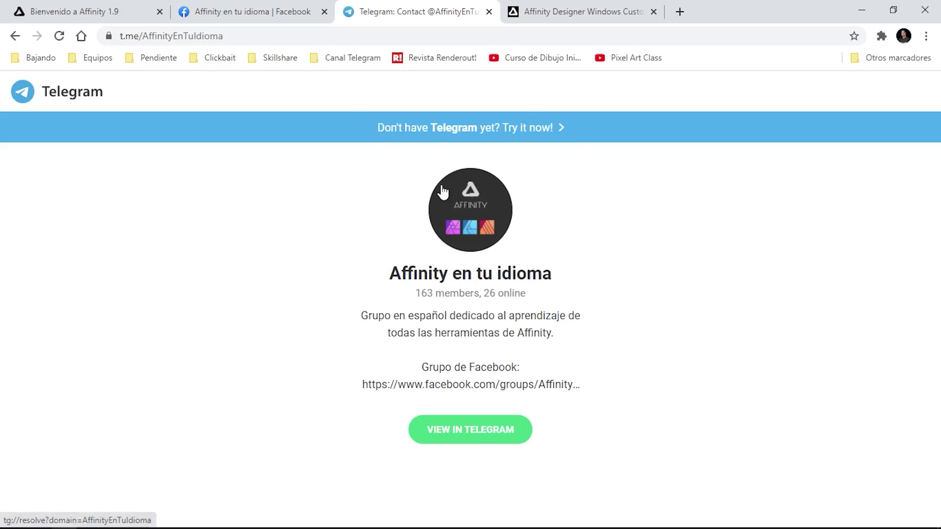
{"action": "left_click", "coordinate": [238, 7]}
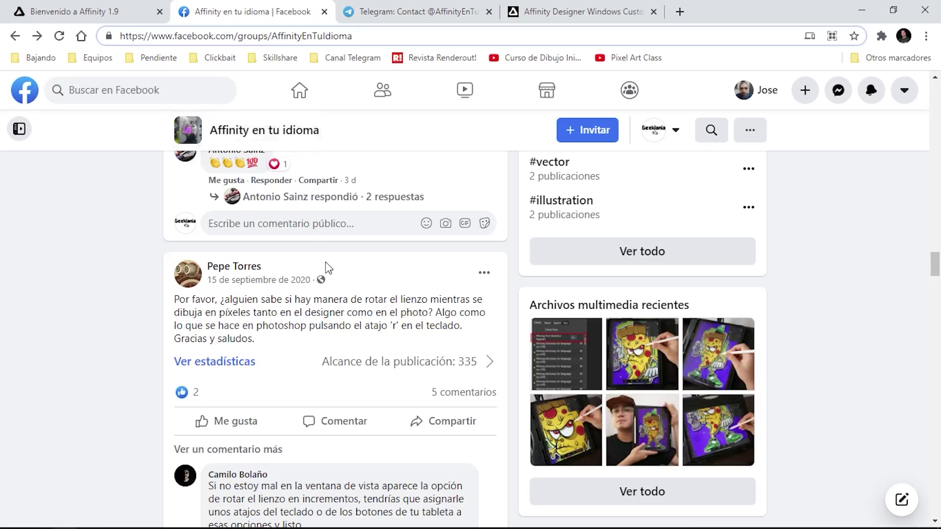
{"action": "scroll", "coordinate": [326, 264], "scroll_direction": "up", "scroll_amount": 8}
{"action": "scroll", "coordinate": [326, 265], "scroll_direction": "up", "scroll_amount": 15}
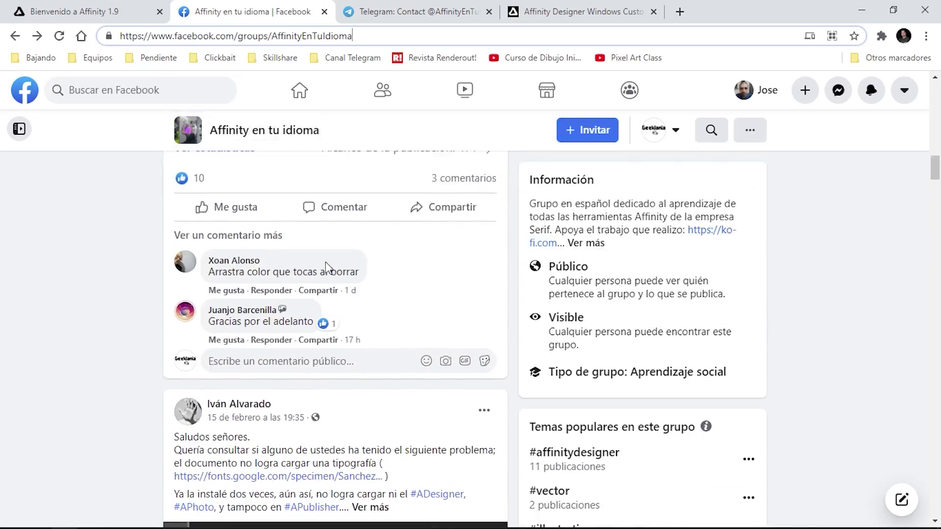
{"action": "scroll", "coordinate": [325, 264], "scroll_direction": "up", "scroll_amount": 3}
{"action": "scroll", "coordinate": [326, 264], "scroll_direction": "down", "scroll_amount": 3}
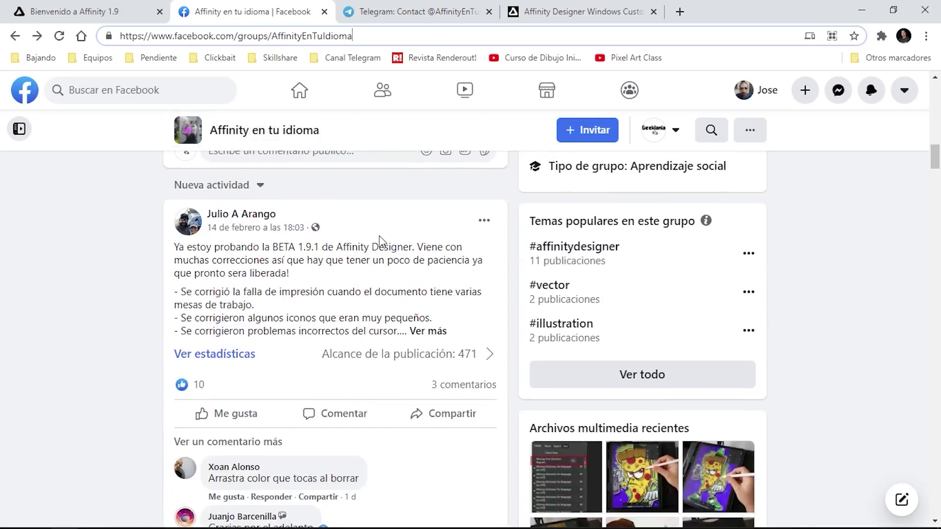
Read the list of changes in the forum topic for Affinity Designer Windows Customer Beta 1.9.1.952.
{"action": "left_click", "coordinate": [535, 10]}
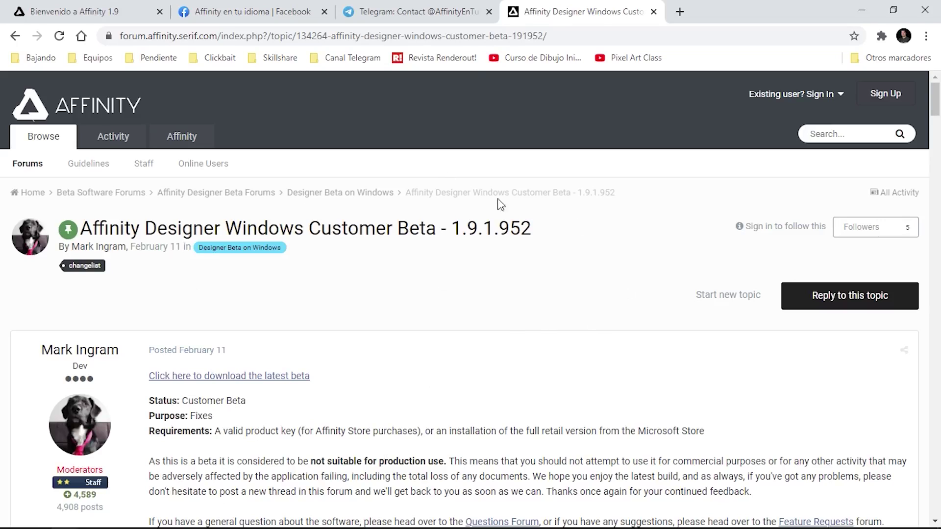
{"action": "scroll", "coordinate": [580, 338], "scroll_direction": "down", "scroll_amount": 7}
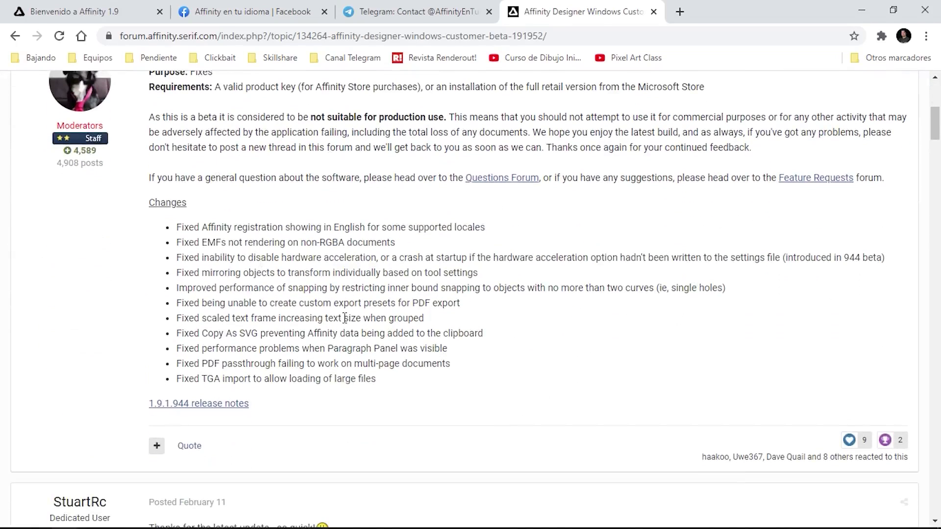
{"action": "scroll", "coordinate": [344, 318], "scroll_direction": "up", "scroll_amount": 7}
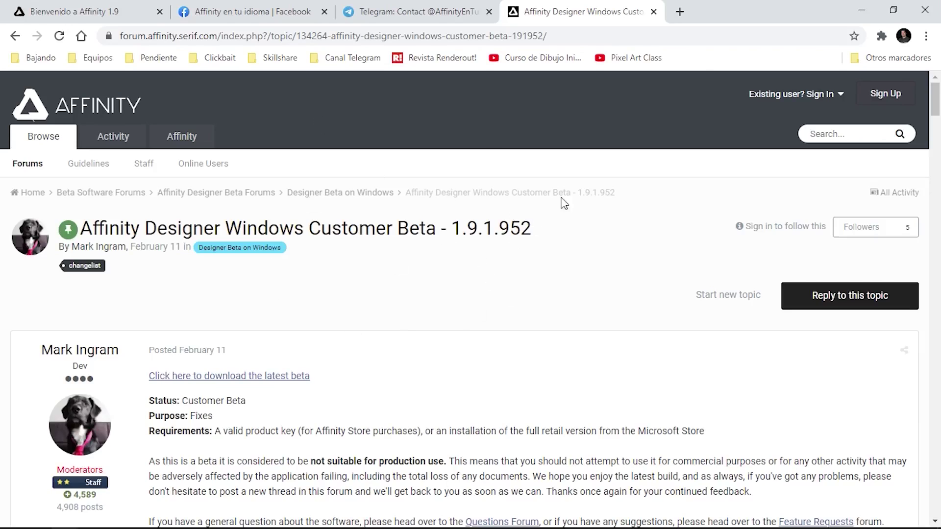
Revisit the open Facebook group, Telegram and Affinity 1.9 pages.
{"action": "left_click", "coordinate": [252, 9]}
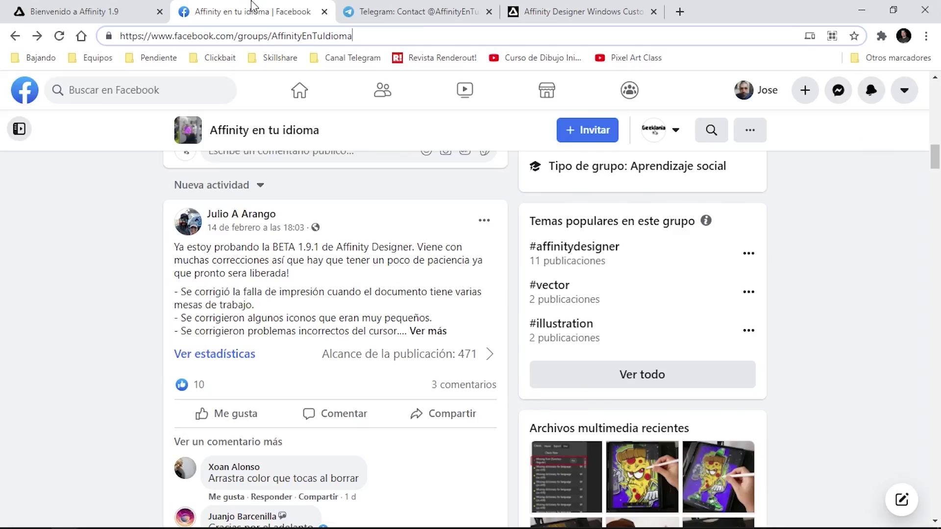
{"action": "left_click", "coordinate": [447, 5]}
{"action": "left_click", "coordinate": [84, 8]}
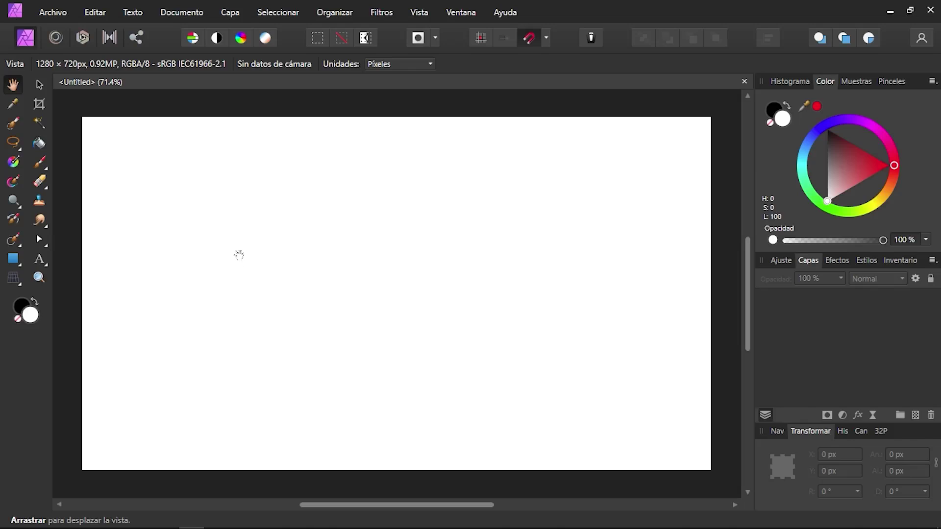
In Affinity Photo, place the image 137436.jpg from Descargas near the middle of the blank page, about 359 by 411 px.
{"action": "left_click", "coordinate": [69, 20]}
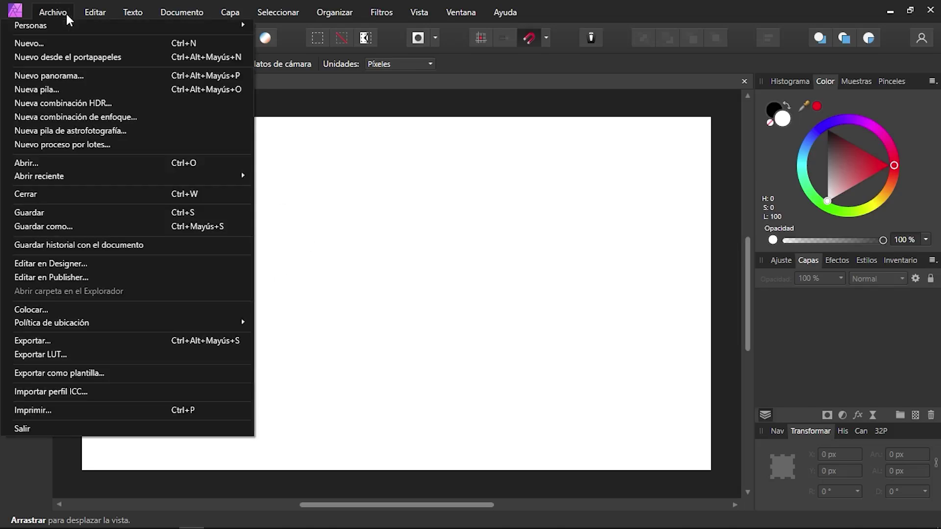
{"action": "left_click", "coordinate": [47, 310]}
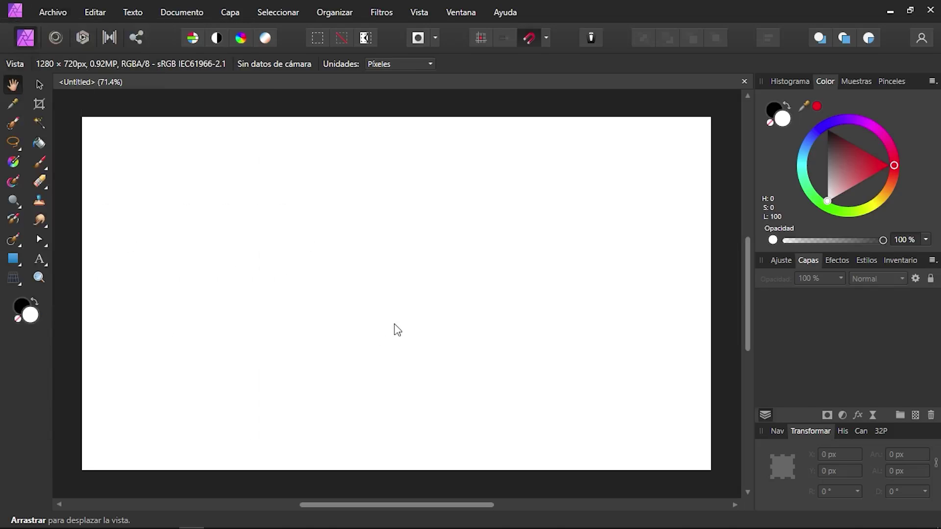
{"action": "left_click", "coordinate": [255, 102]}
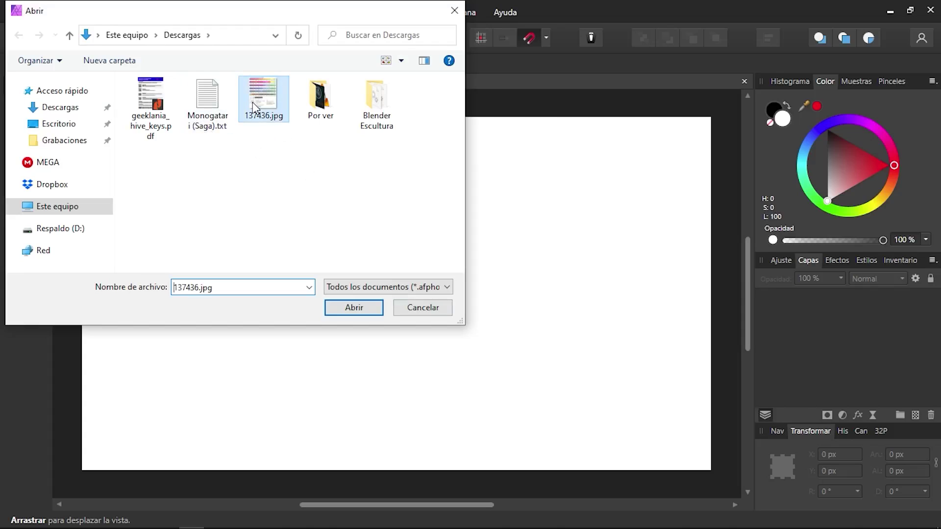
{"action": "double_click", "coordinate": [251, 102]}
{"action": "left_click_drag", "start_coordinate": [278, 203], "coordinate": [458, 404]}
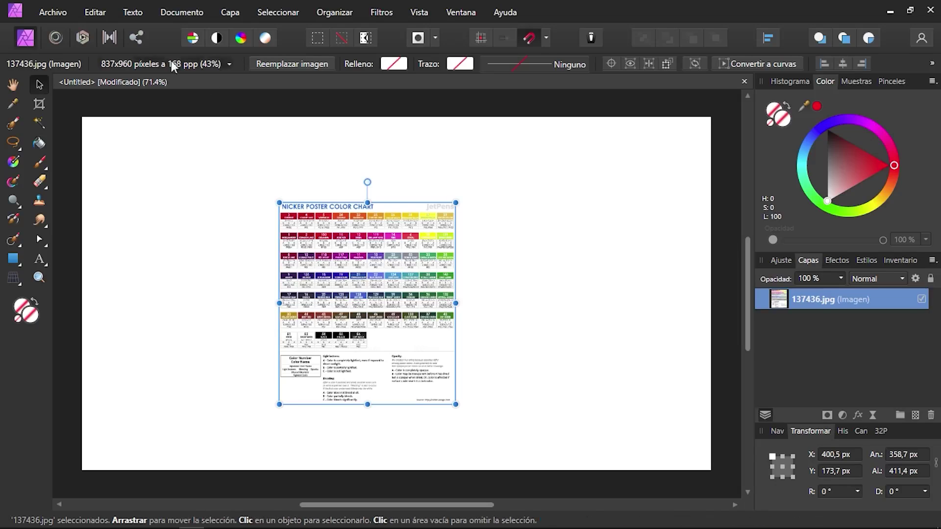
Inspect the image placement policy options in the new document settings, leaving without creating a document.
{"action": "left_click", "coordinate": [55, 13]}
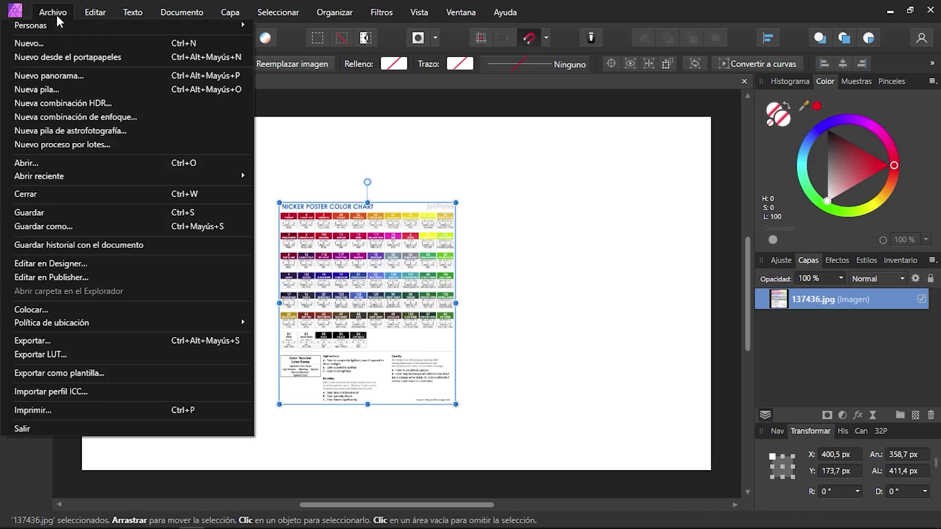
{"action": "left_click", "coordinate": [48, 45]}
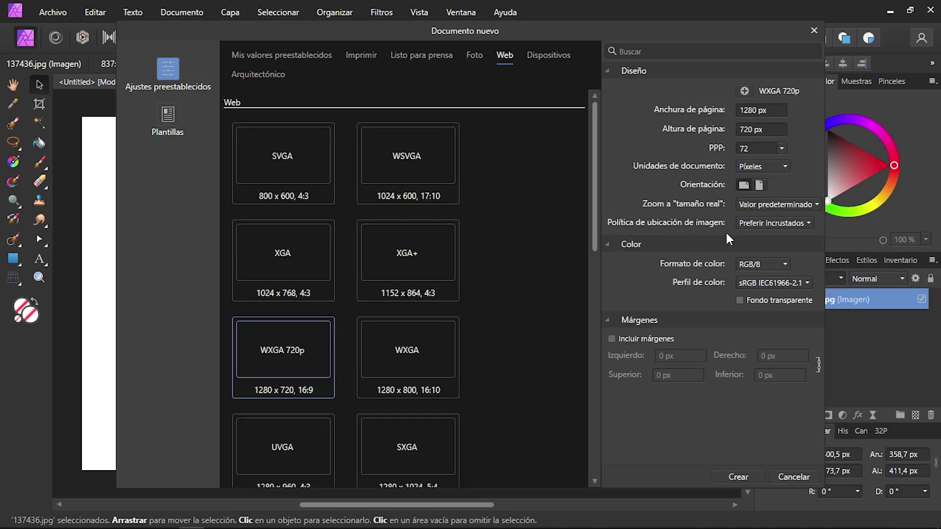
{"action": "left_click", "coordinate": [766, 228]}
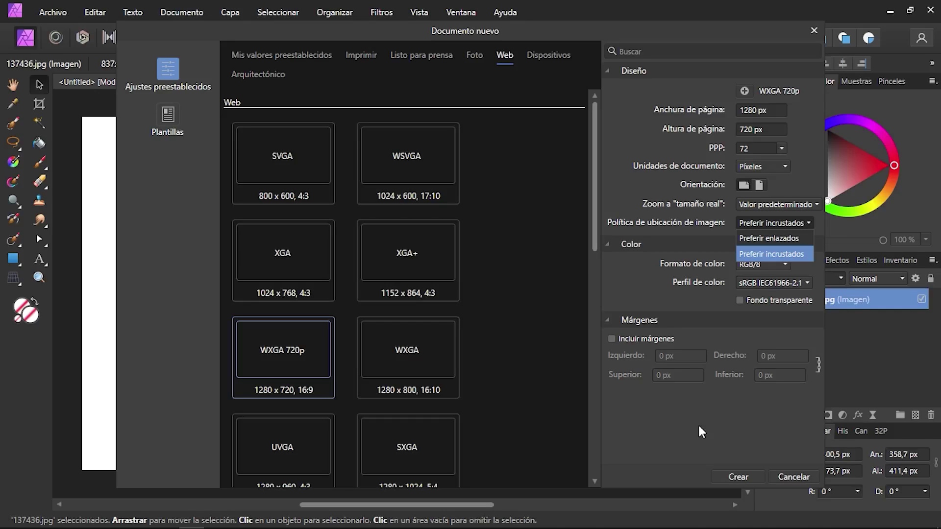
{"action": "left_click", "coordinate": [789, 472]}
{"action": "left_click", "coordinate": [783, 474]}
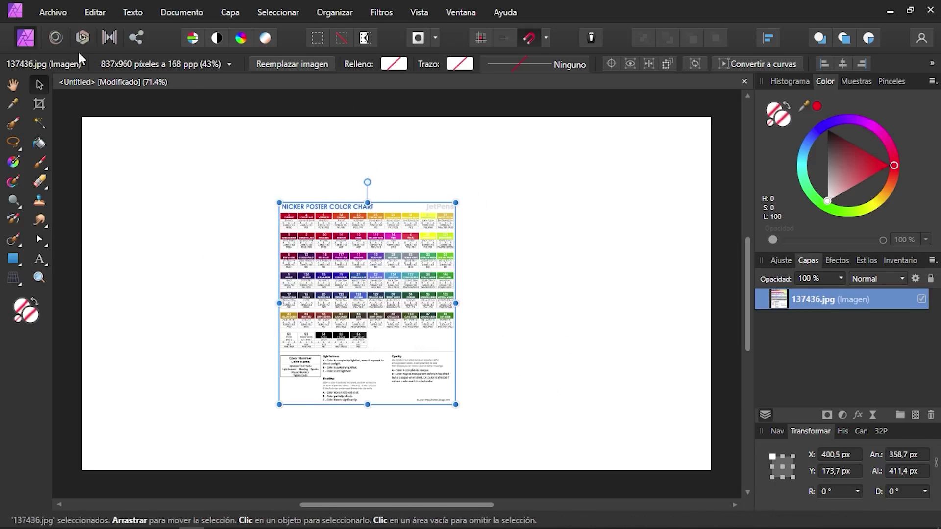
Inspect the current document's placement policy options, Incrustado and Enlazado, without changing them, and deselect the image.
{"action": "left_click", "coordinate": [54, 11]}
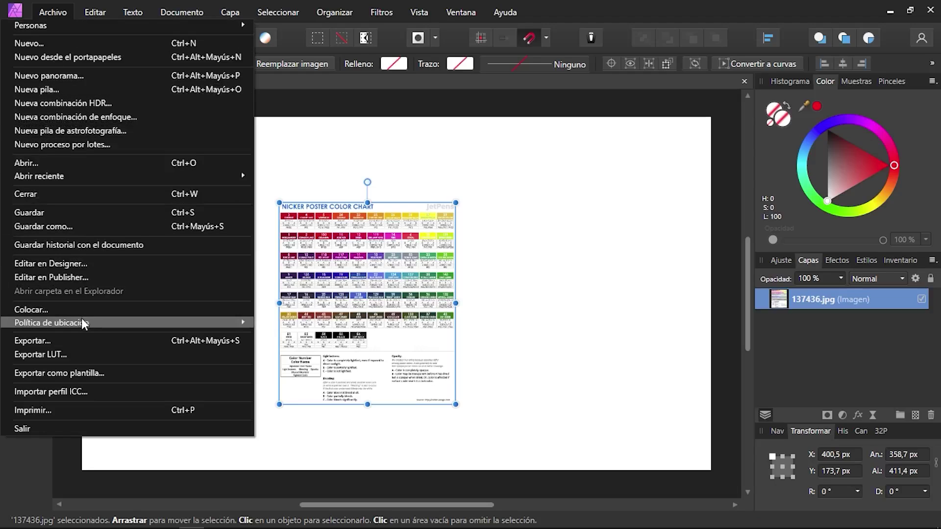
{"action": "mouse_move", "coordinate": [83, 327]}
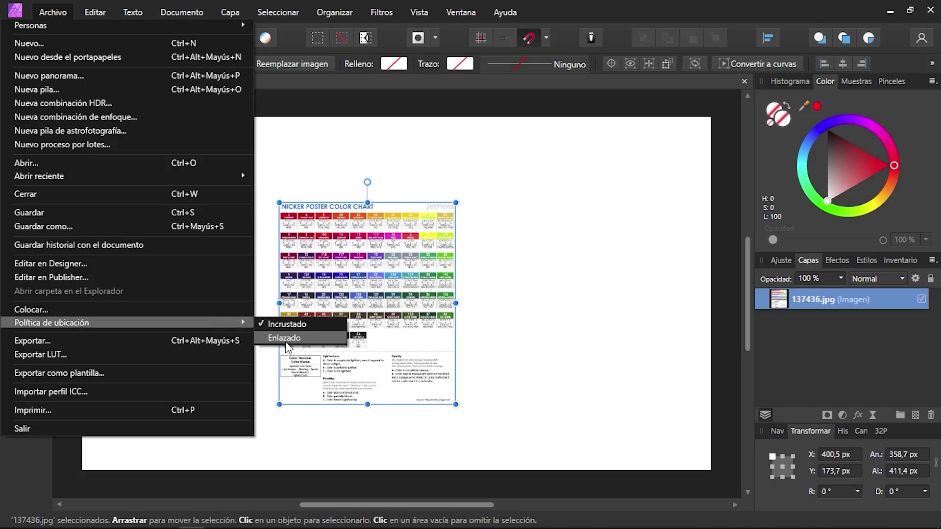
{"action": "left_click", "coordinate": [526, 269]}
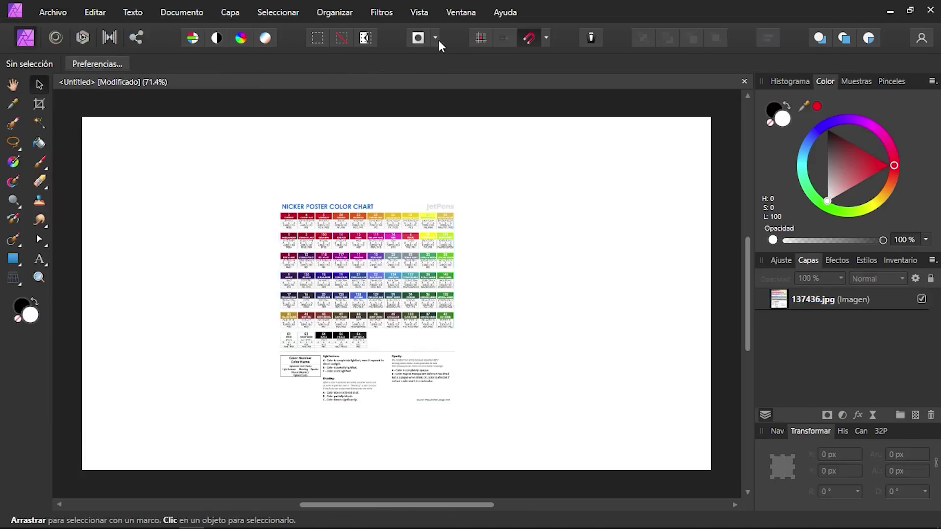
Open the resource manager for the document's placed image.
{"action": "left_click", "coordinate": [418, 14]}
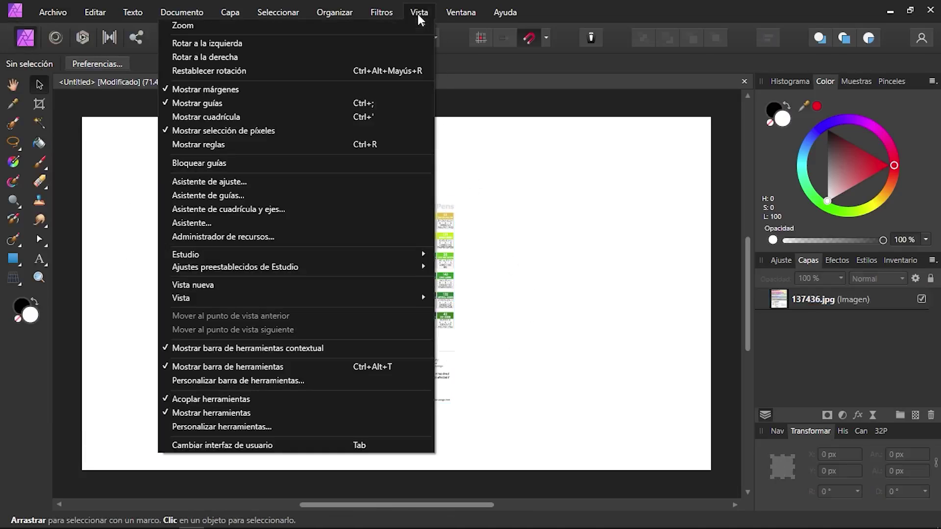
{"action": "left_click", "coordinate": [244, 236]}
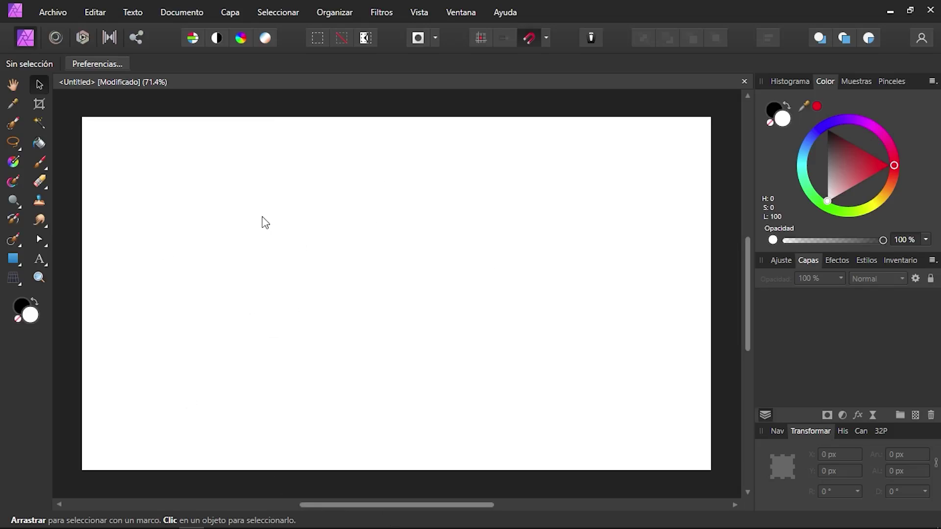
Examine the performance preferences, including the hardware acceleration option through OpenCL, and leave them without making changes.
{"action": "left_click", "coordinate": [96, 14]}
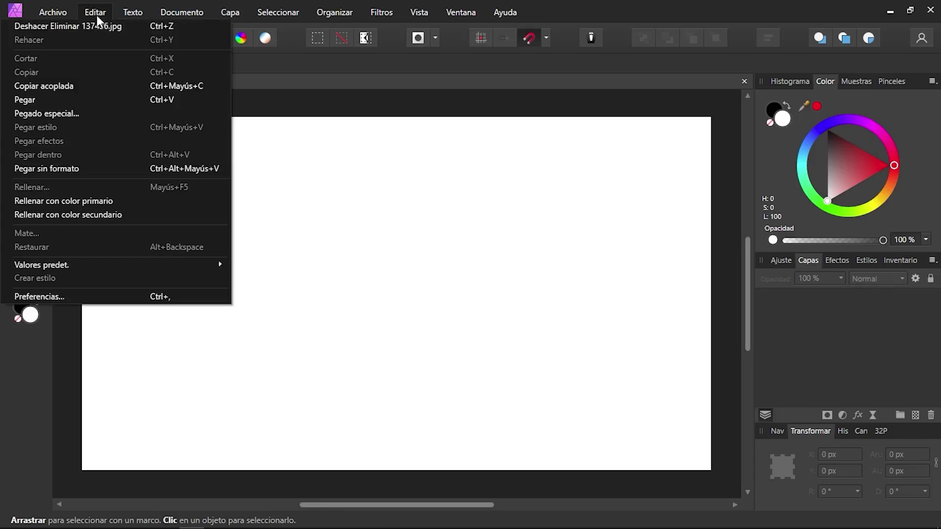
{"action": "left_click", "coordinate": [78, 297]}
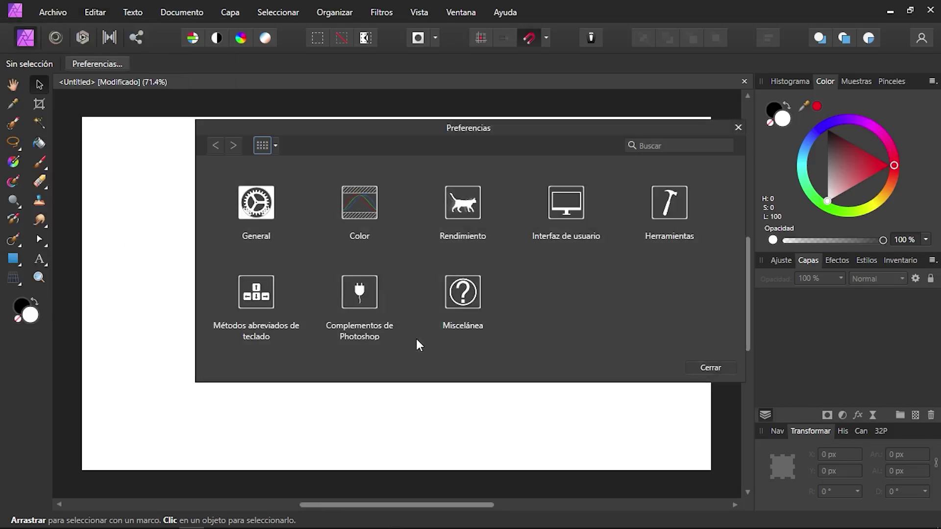
{"action": "left_click", "coordinate": [464, 198]}
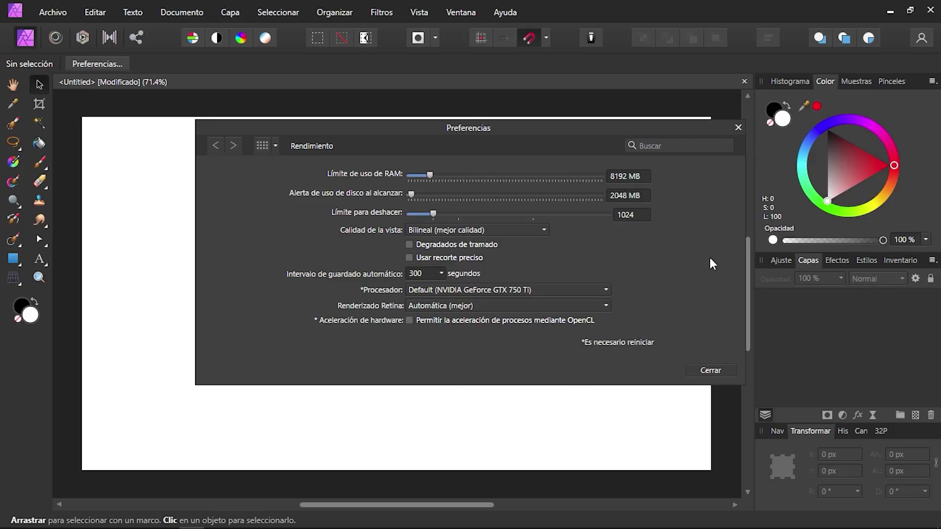
{"action": "left_click", "coordinate": [739, 128]}
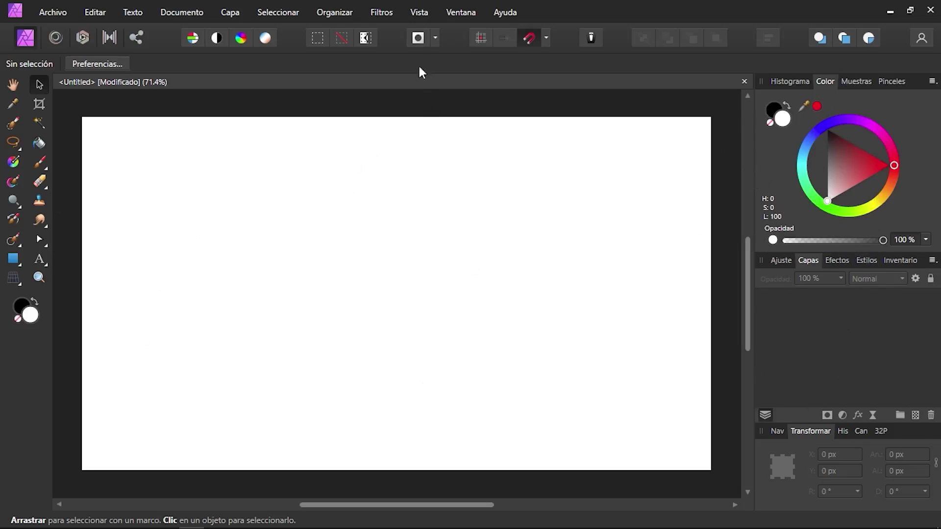
Save the current studio panel layout as a new studio preset named Test.
{"action": "left_click", "coordinate": [417, 14]}
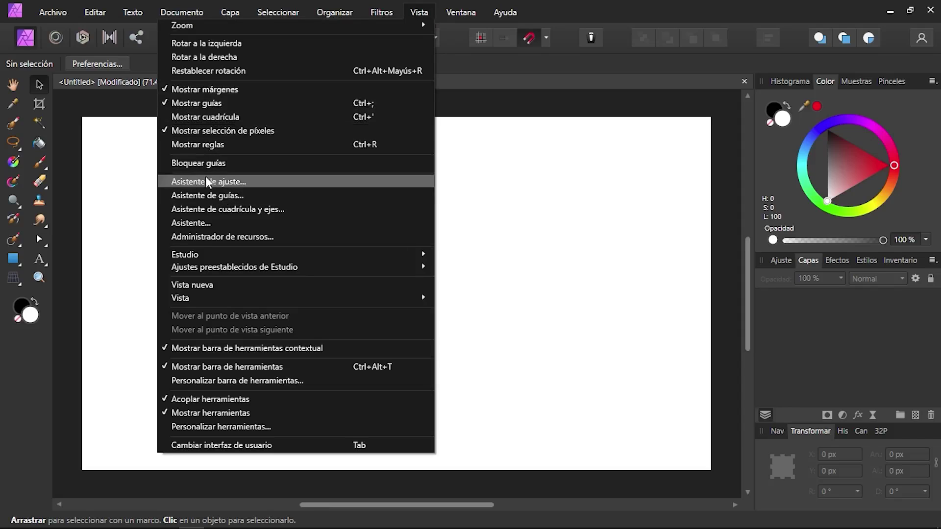
{"action": "mouse_move", "coordinate": [207, 255]}
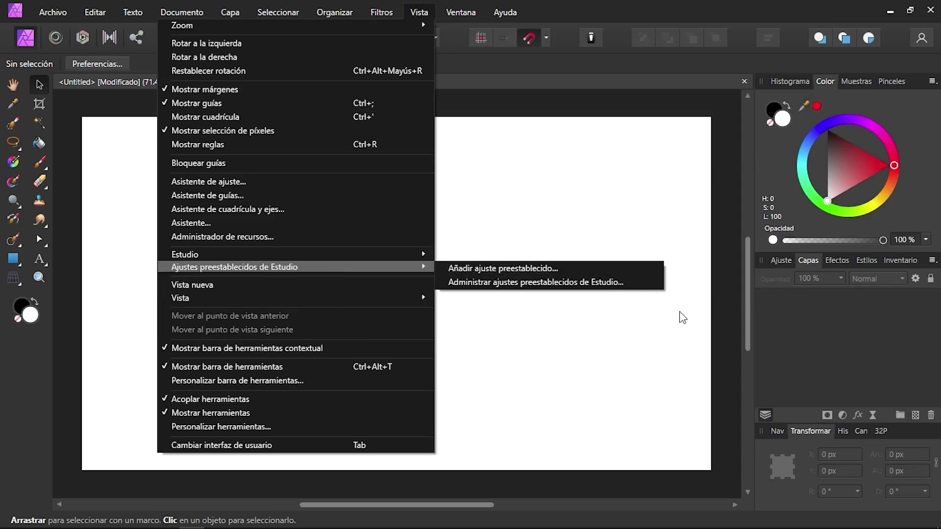
{"action": "left_click", "coordinate": [537, 268]}
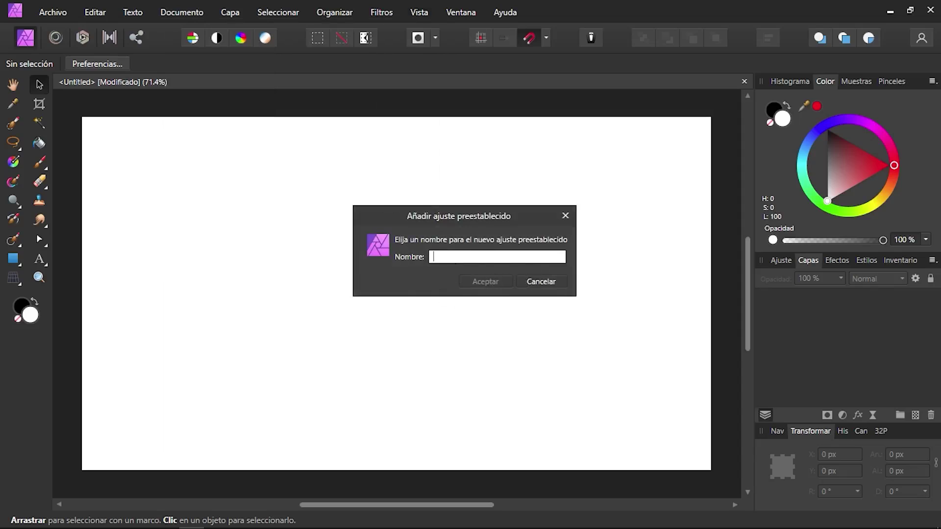
{"action": "type", "text": "Test"}
{"action": "left_click", "coordinate": [483, 286]}
{"action": "key", "text": "h"}
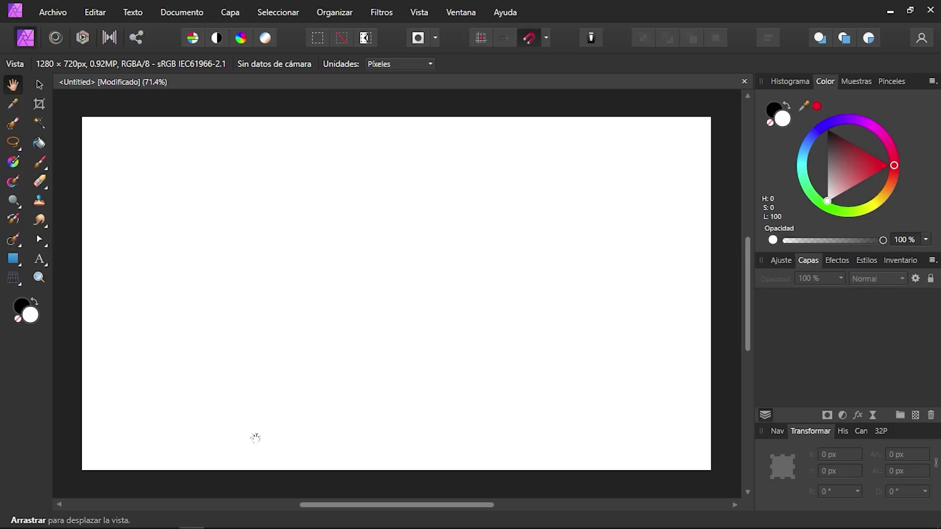
Delete the Test preset in the studio preset manager, confirm the deletion and close the manager.
{"action": "left_click", "coordinate": [416, 13]}
{"action": "mouse_move", "coordinate": [343, 266]}
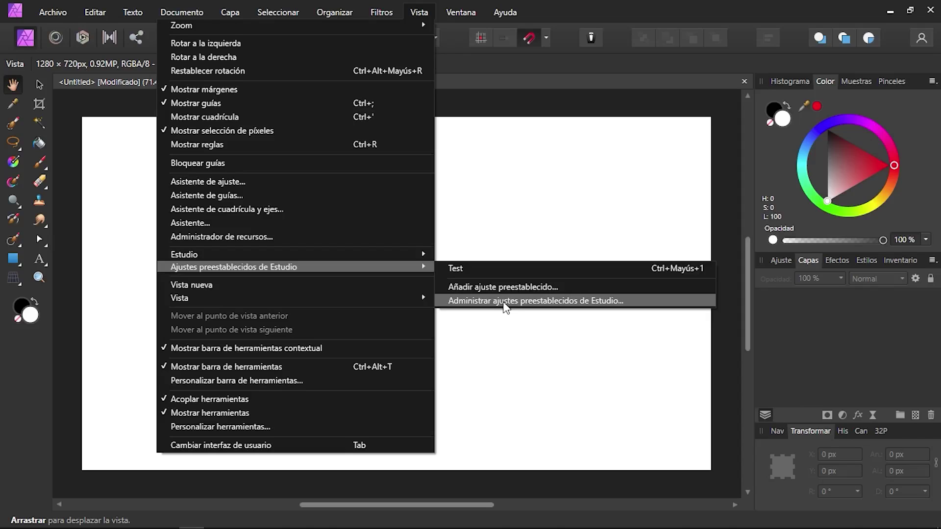
{"action": "left_click", "coordinate": [505, 302]}
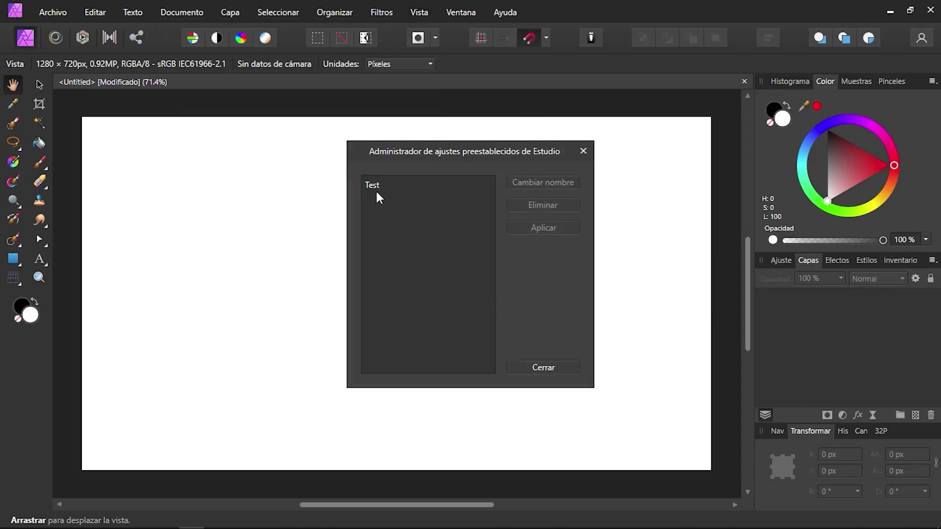
{"action": "left_click", "coordinate": [376, 189]}
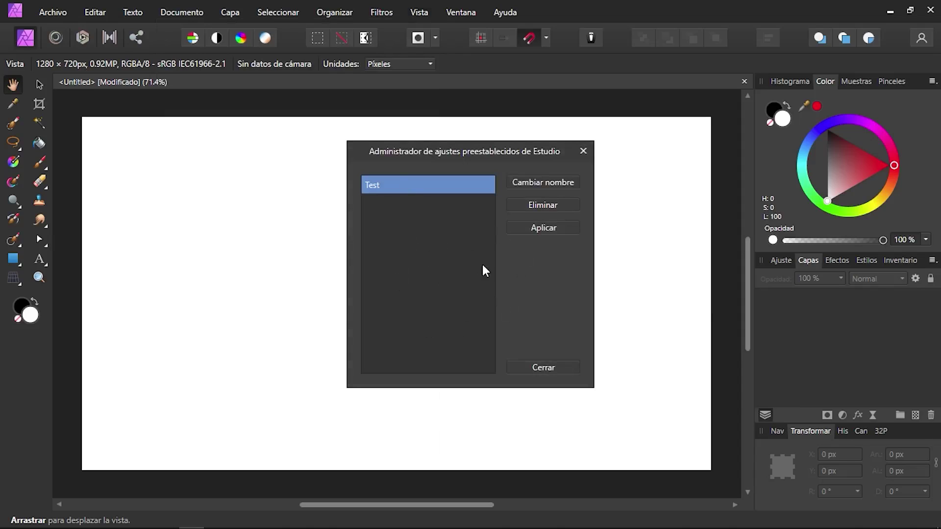
{"action": "left_click", "coordinate": [572, 205]}
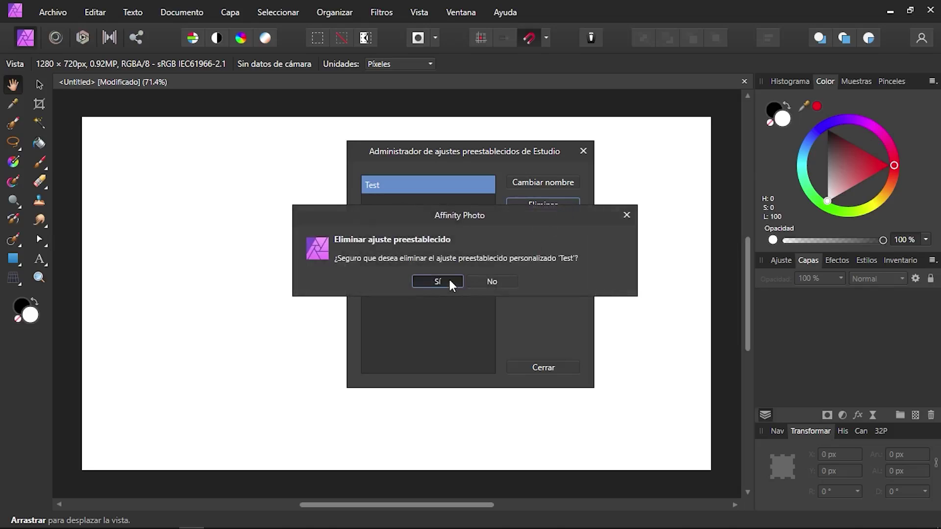
{"action": "left_click", "coordinate": [449, 280]}
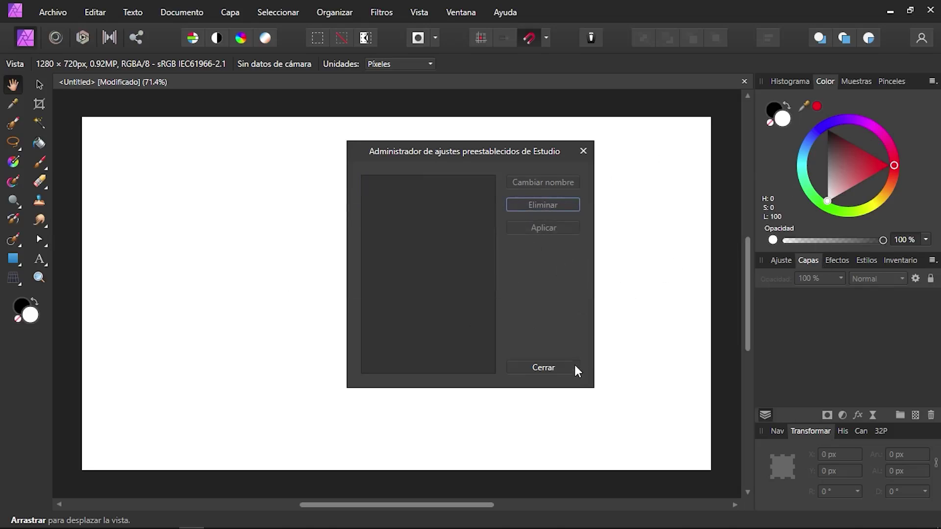
{"action": "left_click", "coordinate": [544, 368]}
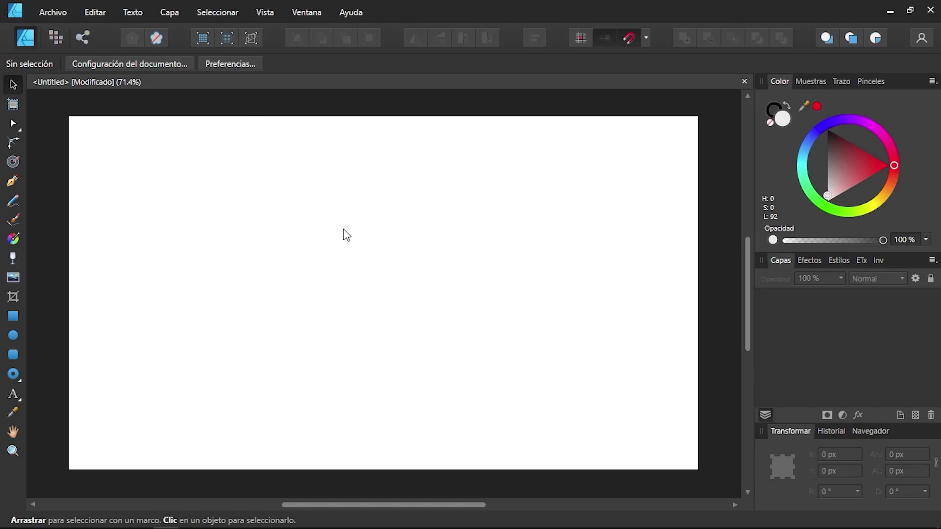
In Affinity Designer, place the image 137436.jpg from Descargas near the middle of the blank page, about 391 by 448 px.
{"action": "left_click", "coordinate": [66, 10]}
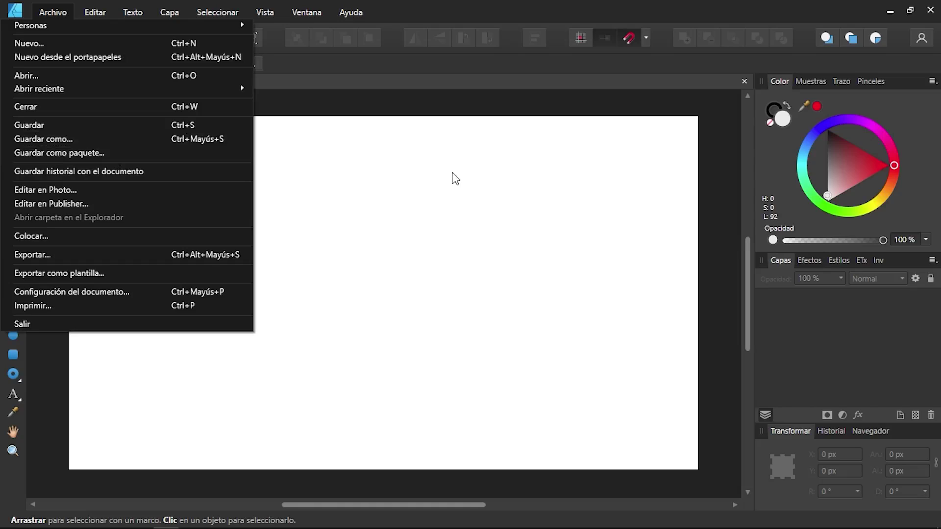
{"action": "left_click", "coordinate": [451, 181]}
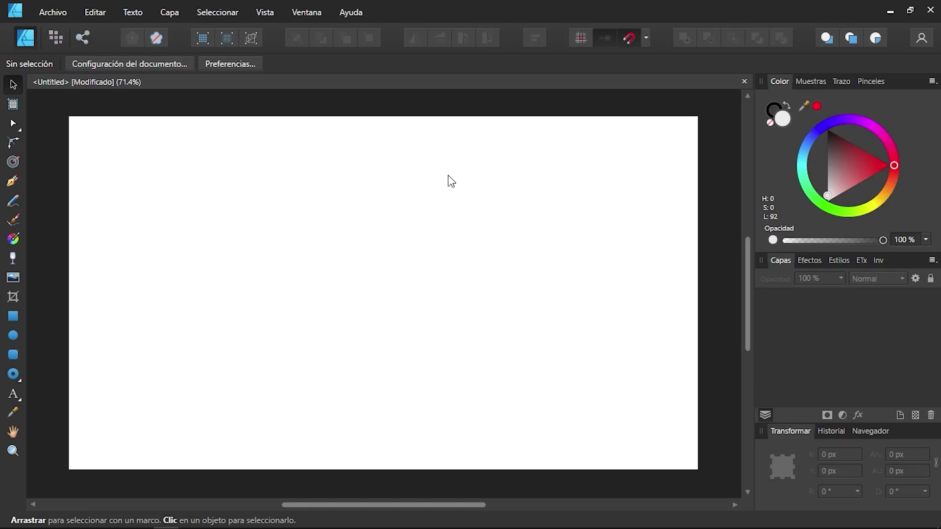
{"action": "left_click", "coordinate": [59, 11]}
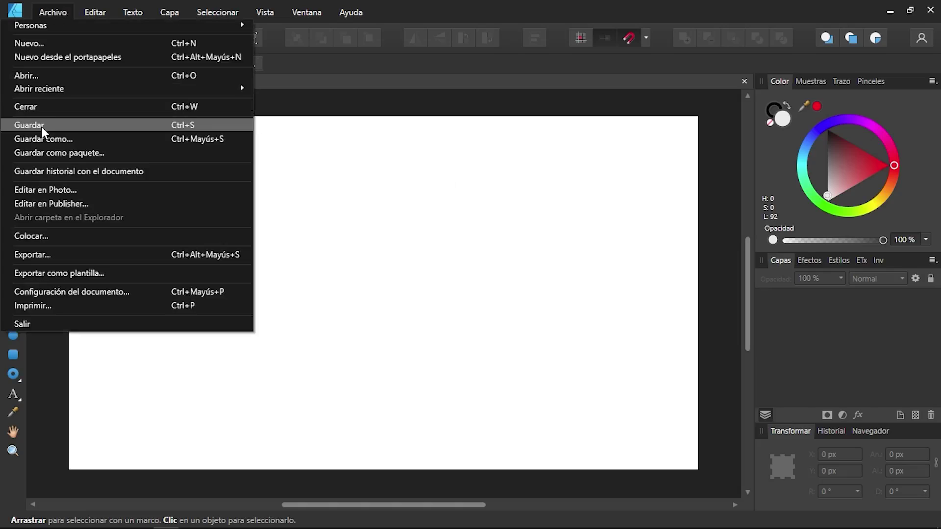
{"action": "left_click", "coordinate": [59, 236]}
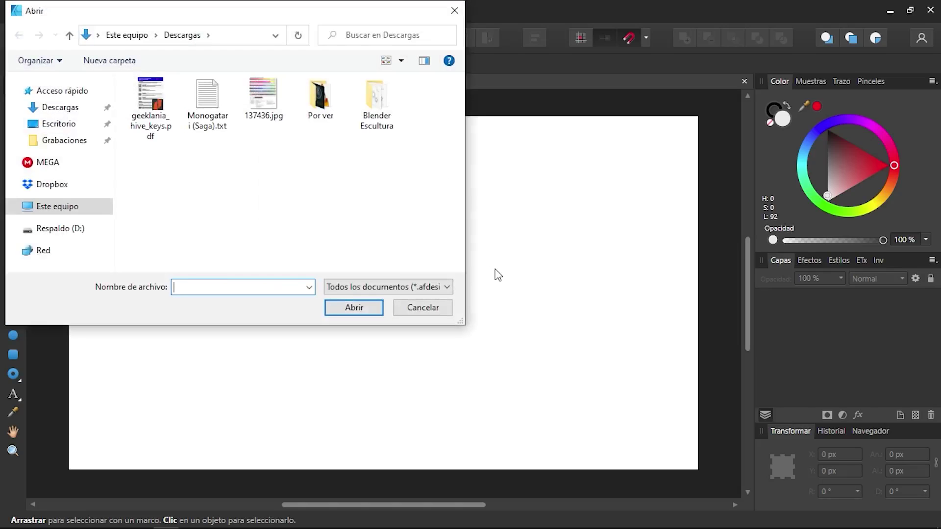
{"action": "left_click", "coordinate": [267, 112]}
{"action": "double_click", "coordinate": [266, 108]}
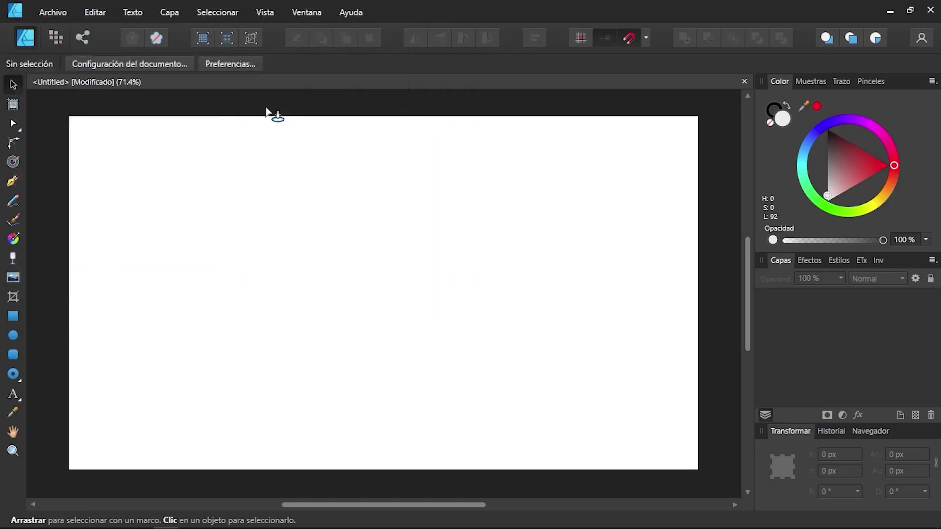
{"action": "left_click", "coordinate": [245, 184]}
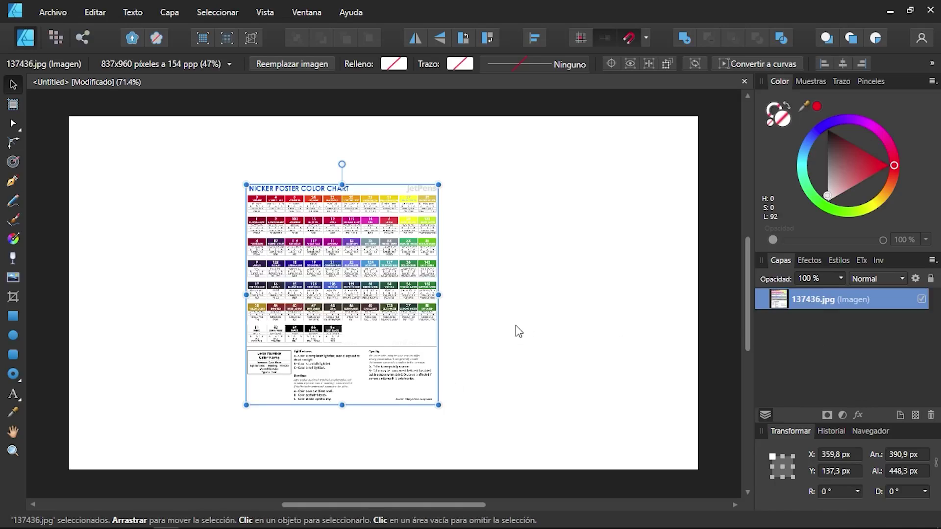
Rasterize the 137436.jpg layer and switch to the Pixel Persona.
{"action": "right_click", "coordinate": [820, 304]}
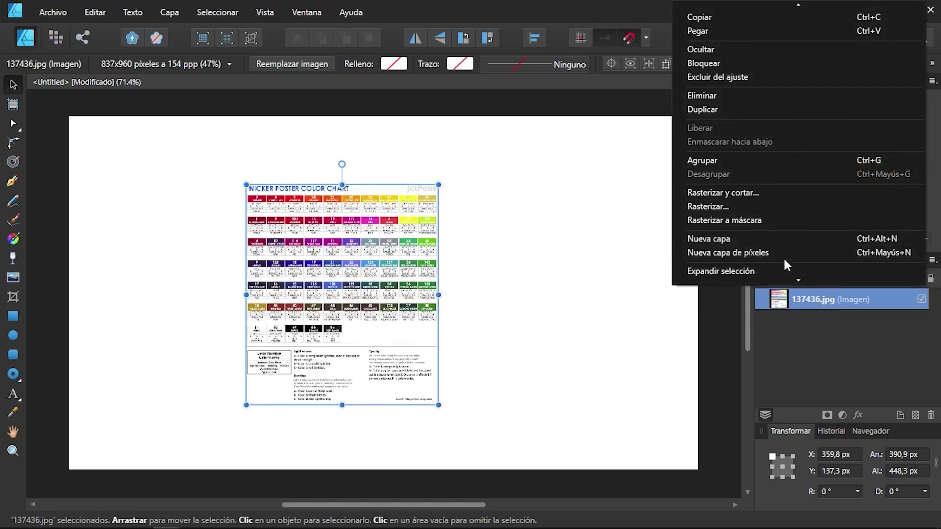
{"action": "left_click", "coordinate": [719, 207]}
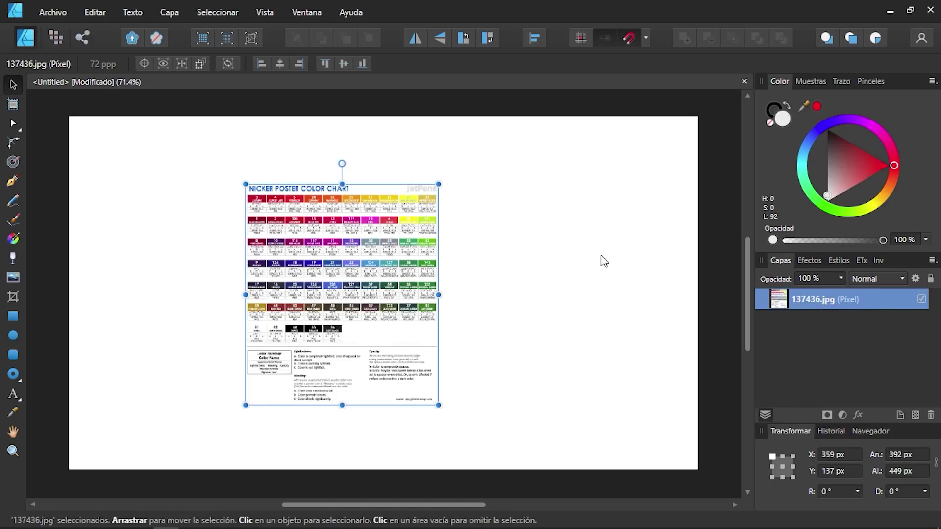
{"action": "left_click", "coordinate": [55, 37]}
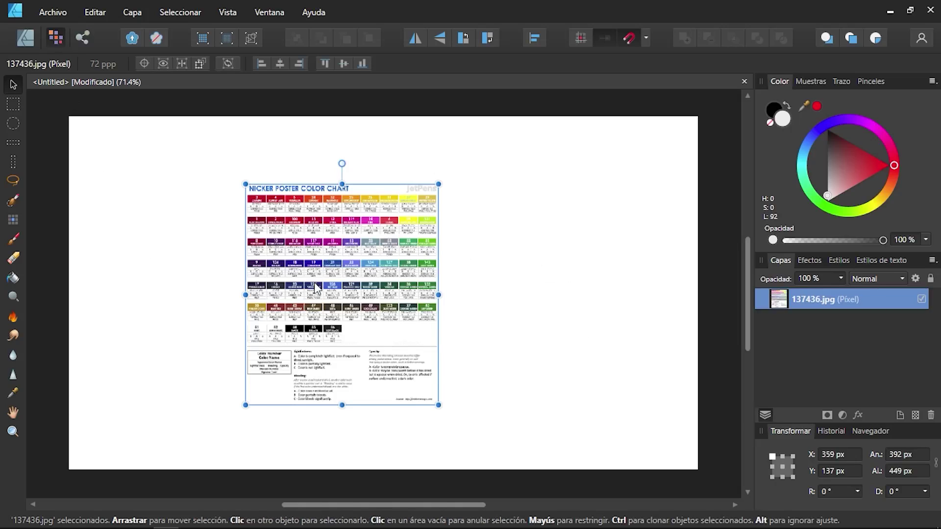
Draw a freehand lasso selection about 28 by 37 px around the Magenta 11 swatch of the color chart.
{"action": "scroll", "coordinate": [329, 260], "scroll_direction": "up", "scroll_amount": 5}
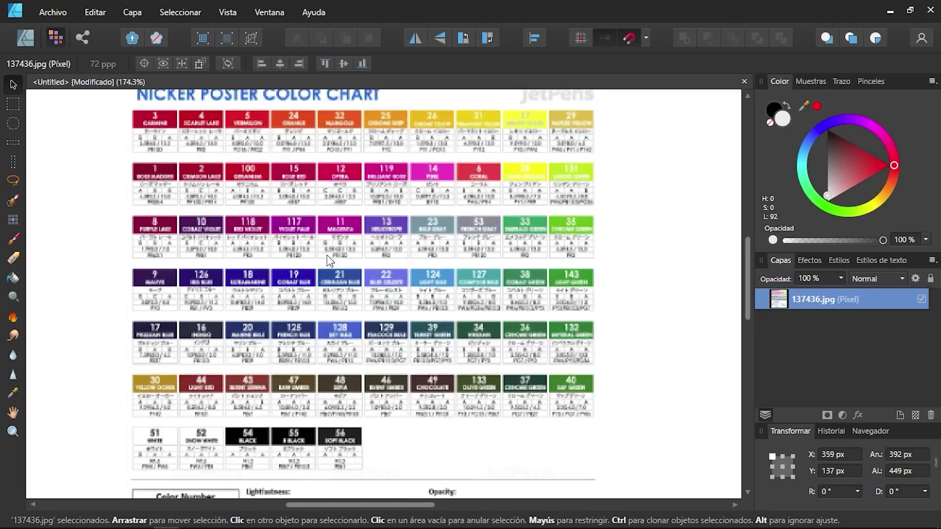
{"action": "left_click", "coordinate": [13, 181]}
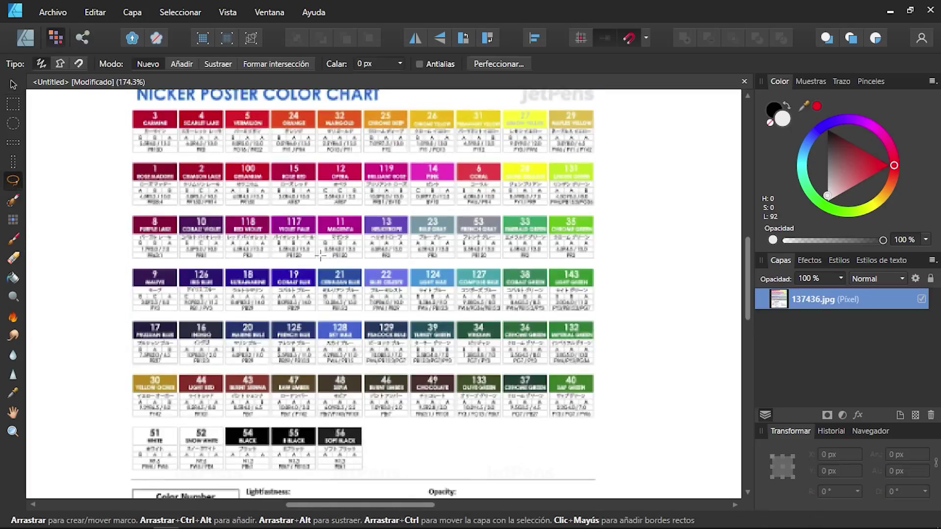
{"action": "mouse_move", "coordinate": [346, 212]}
{"action": "left_mouse_down"}
{"action": "mouse_move", "coordinate": [322, 230]}
{"action": "mouse_move", "coordinate": [341, 249]}
{"action": "mouse_move", "coordinate": [355, 244]}
{"action": "mouse_move", "coordinate": [346, 213]}
{"action": "left_mouse_up"}
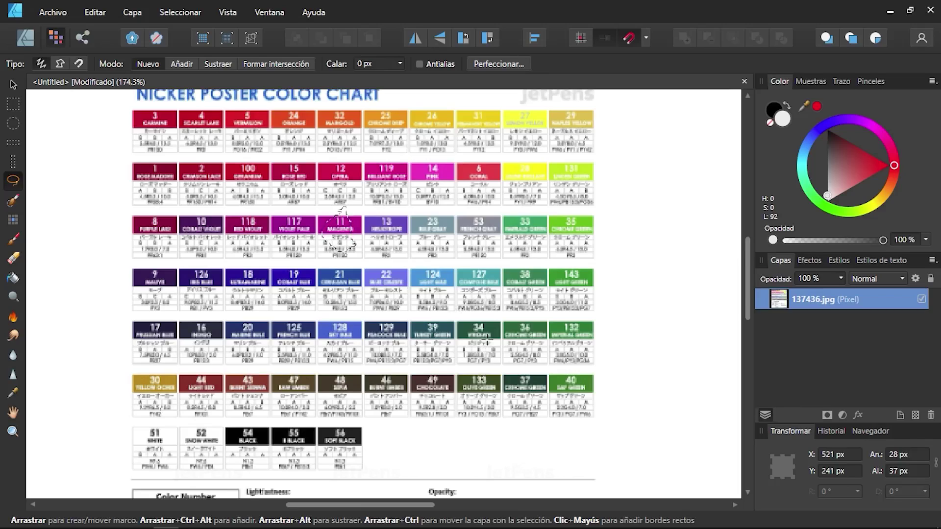
Create a new brush category and add a new brush to it from the current pixel selection.
{"action": "left_click", "coordinate": [868, 83]}
{"action": "left_click", "coordinate": [932, 81]}
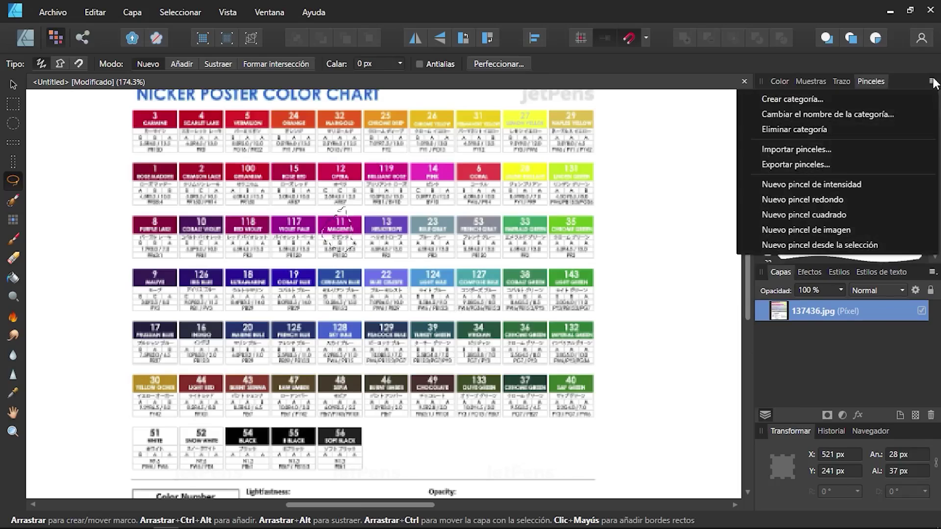
{"action": "left_click", "coordinate": [812, 97]}
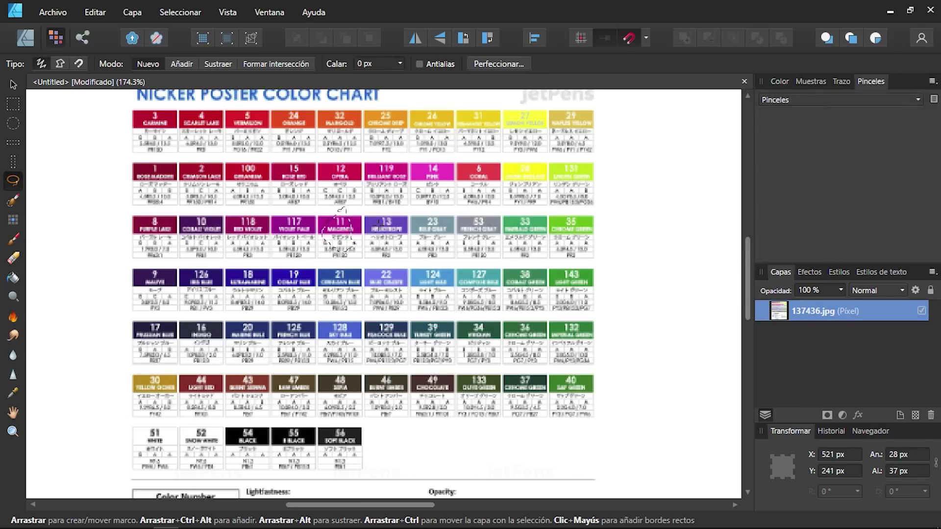
{"action": "left_click", "coordinate": [931, 81]}
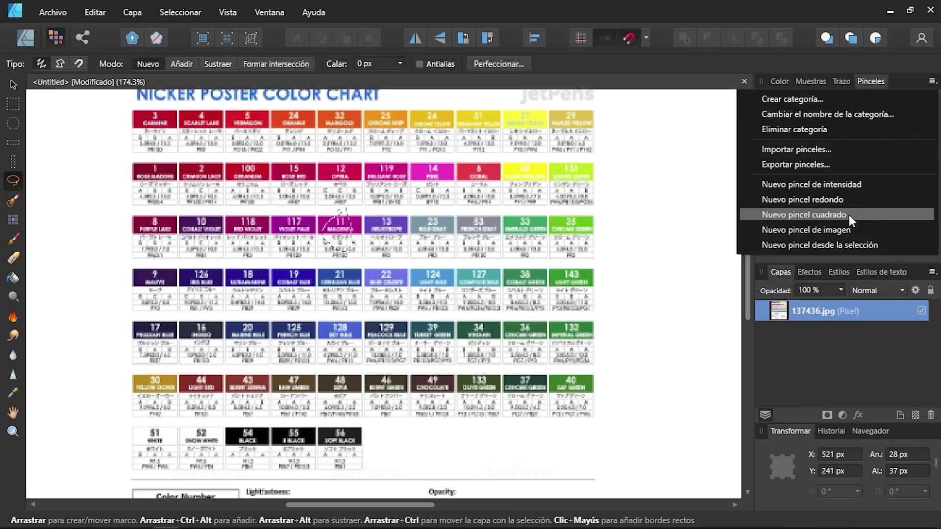
{"action": "left_click", "coordinate": [836, 245]}
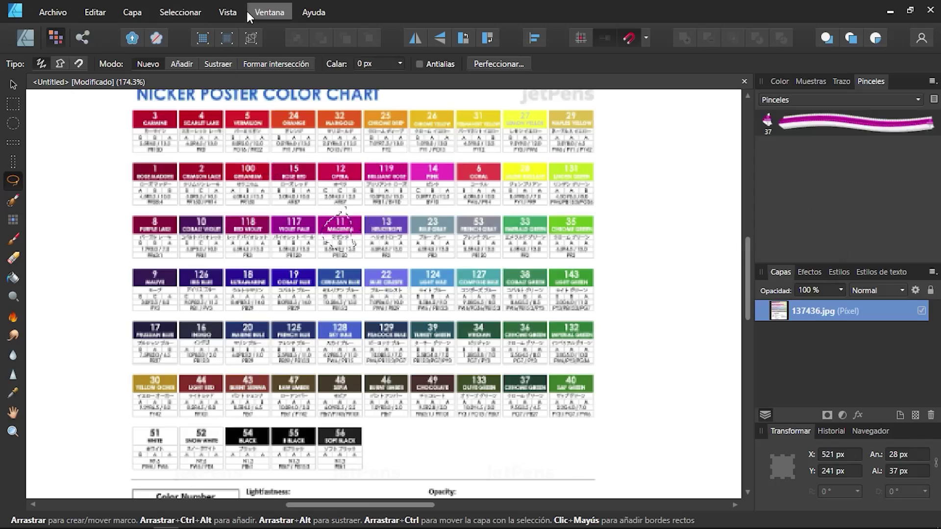
Clear the pixel selection and delete the 137436.jpg layer.
{"action": "left_click", "coordinate": [181, 13]}
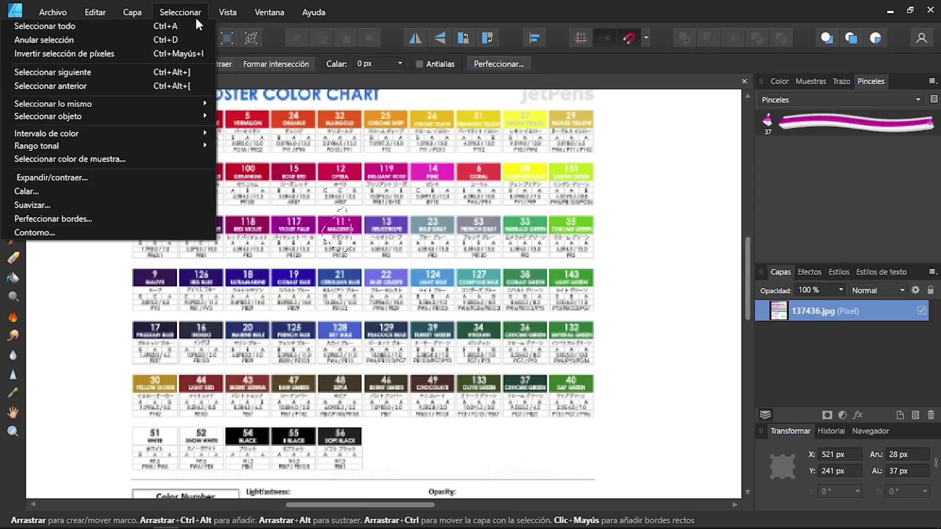
{"action": "left_click", "coordinate": [125, 42]}
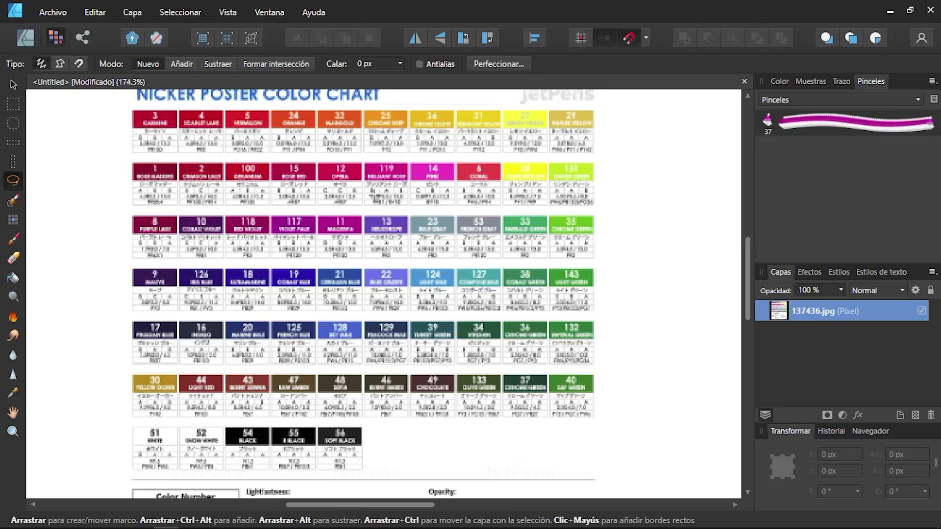
{"action": "scroll", "coordinate": [374, 196], "scroll_direction": "down", "scroll_amount": 5}
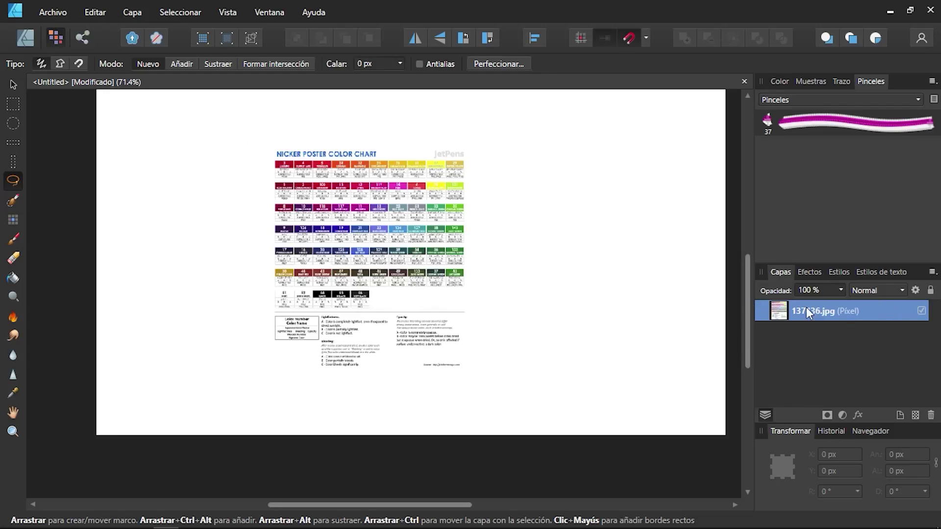
{"action": "right_click", "coordinate": [807, 310]}
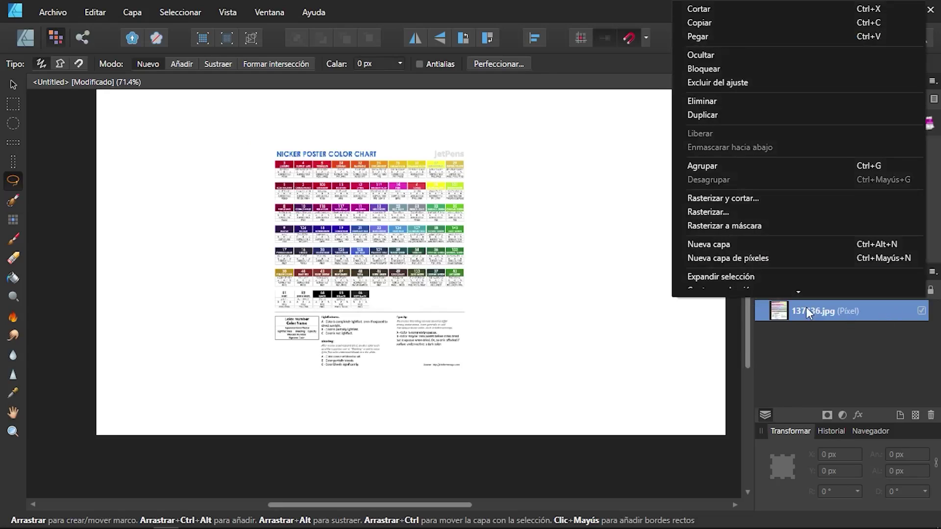
{"action": "left_click", "coordinate": [708, 103]}
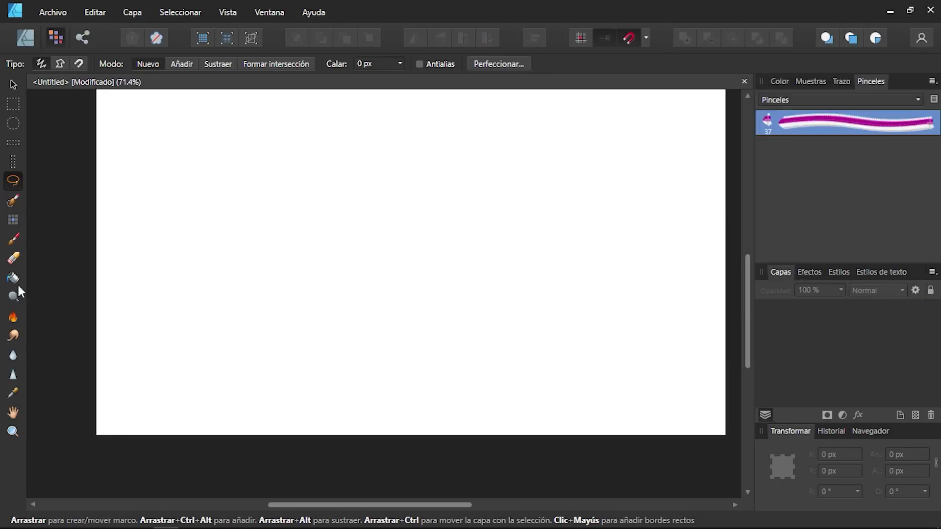
Paint a wavy freehand stroke across the upper half of the page with the new 37 px selection brush.
{"action": "left_click", "coordinate": [13, 240]}
{"action": "mouse_move", "coordinate": [188, 170]}
{"action": "left_mouse_down"}
{"action": "mouse_move", "coordinate": [223, 212]}
{"action": "mouse_move", "coordinate": [363, 220]}
{"action": "mouse_move", "coordinate": [381, 275]}
{"action": "mouse_move", "coordinate": [456, 228]}
{"action": "mouse_move", "coordinate": [445, 196]}
{"action": "mouse_move", "coordinate": [503, 234]}
{"action": "mouse_move", "coordinate": [555, 287]}
{"action": "mouse_move", "coordinate": [569, 248]}
{"action": "left_mouse_up"}
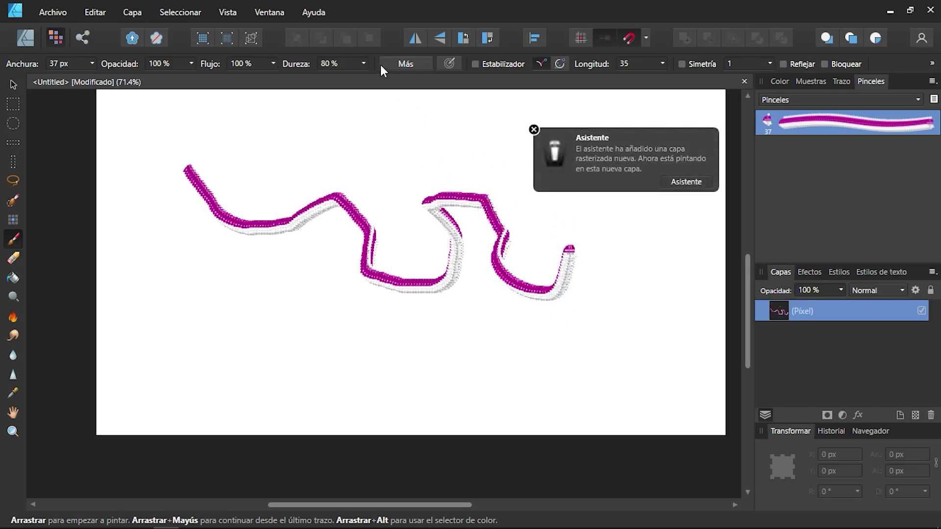
Review the new brush's general, dynamics, texture and sub-brush settings.
{"action": "left_click", "coordinate": [407, 60]}
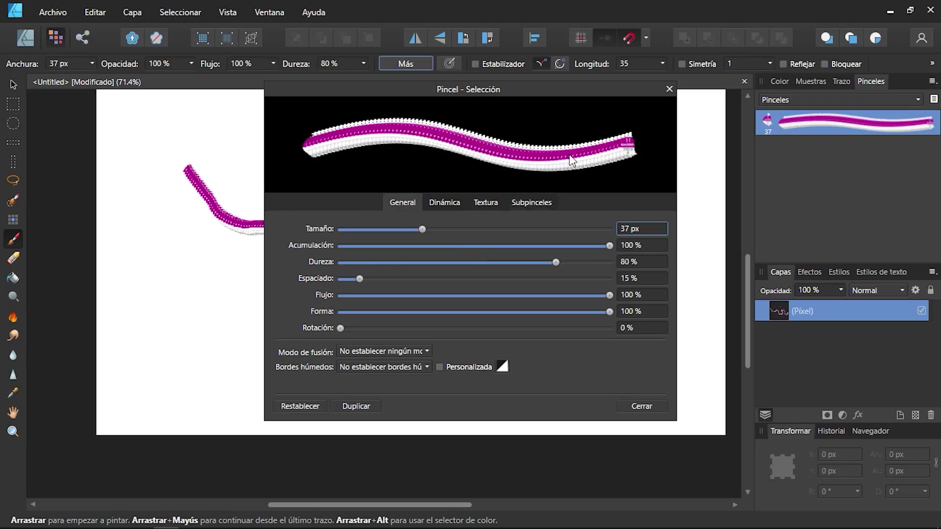
{"action": "left_click", "coordinate": [439, 204]}
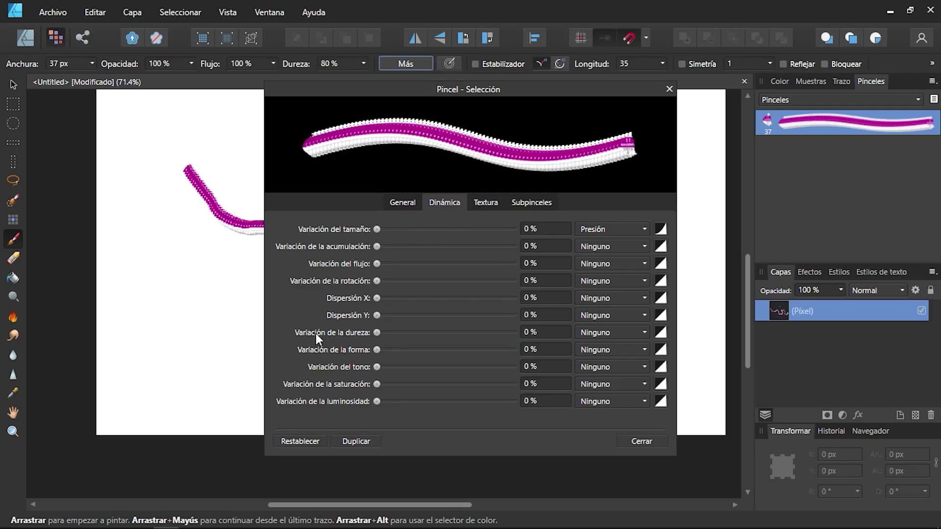
{"action": "left_click", "coordinate": [481, 204]}
{"action": "left_click", "coordinate": [526, 205]}
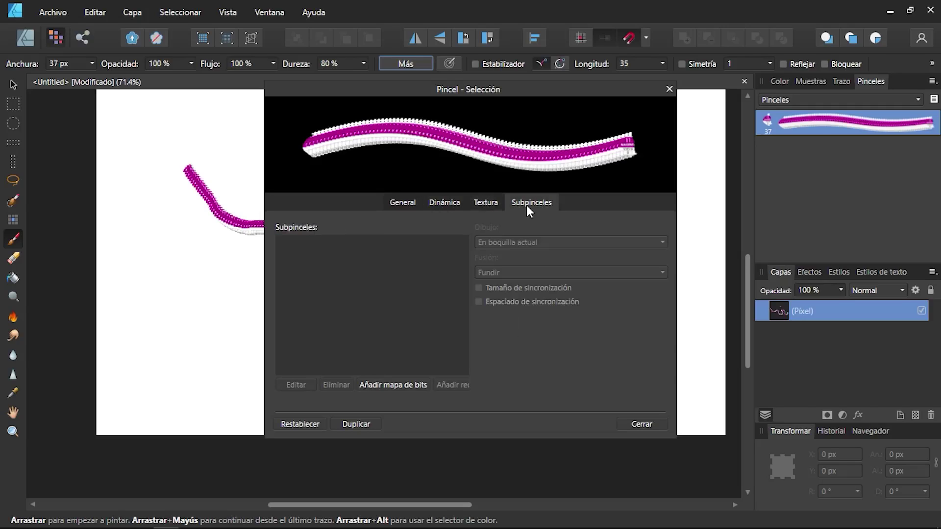
{"action": "left_click", "coordinate": [401, 209]}
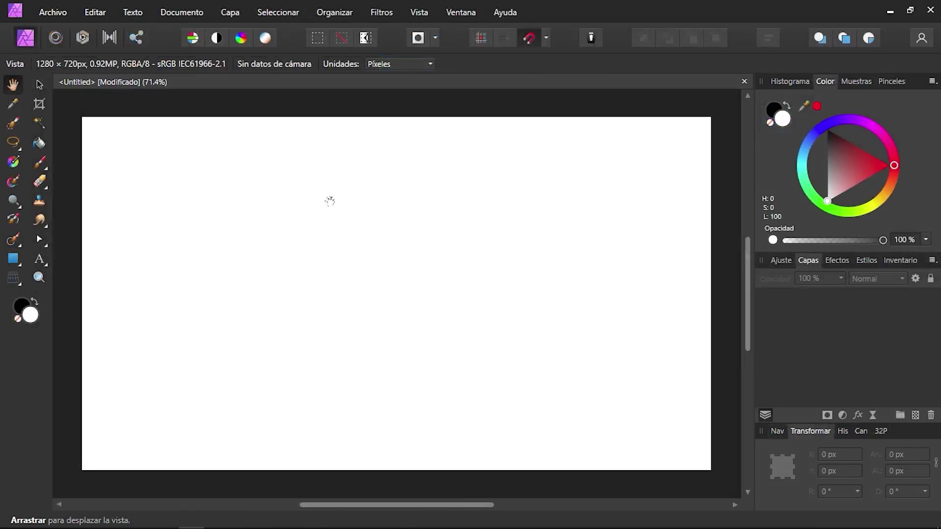
Switch to Affinity Photo and place 137436.jpg near the middle of the page, about 314 by 361 px.
{"action": "left_click", "coordinate": [49, 10]}
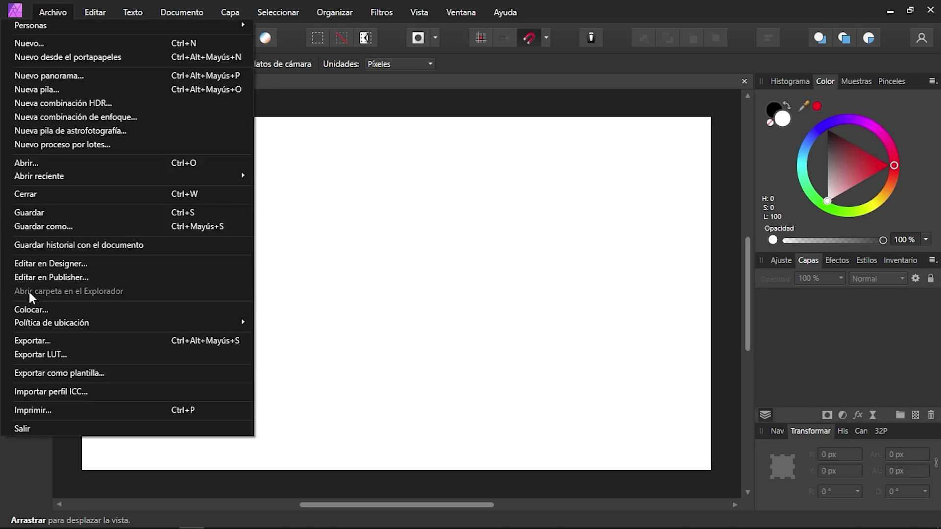
{"action": "left_click", "coordinate": [34, 307]}
{"action": "double_click", "coordinate": [258, 105]}
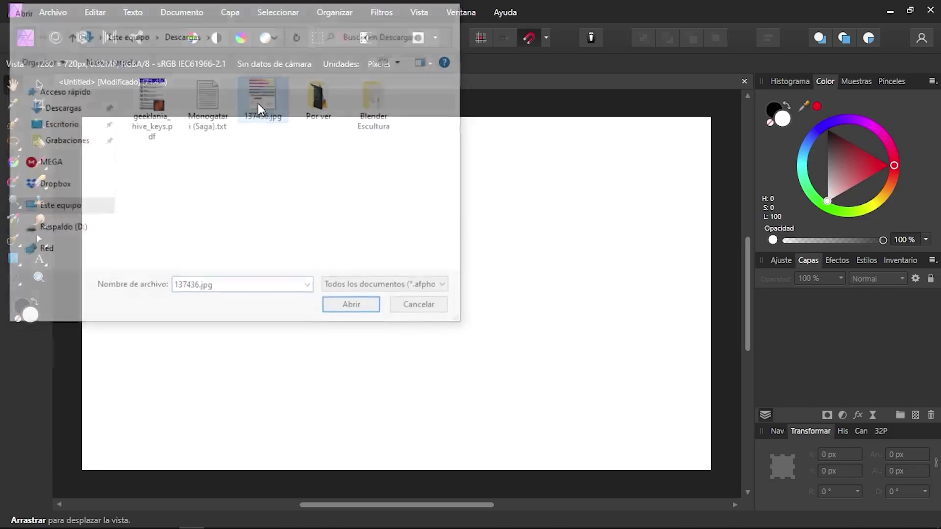
{"action": "left_click_drag", "start_coordinate": [299, 209], "coordinate": [482, 375]}
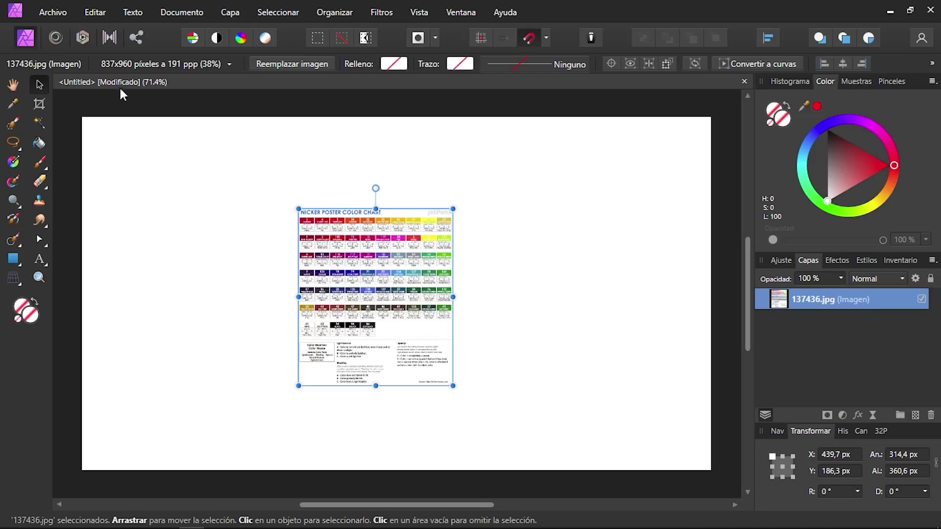
Restore the placed color chart image to its original size and deselect it.
{"action": "left_click", "coordinate": [158, 63]}
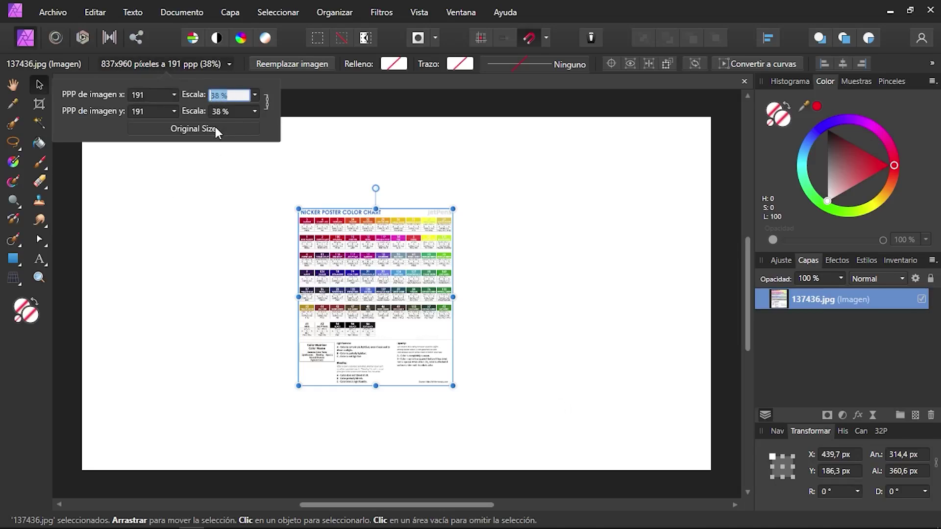
{"action": "left_click", "coordinate": [216, 128]}
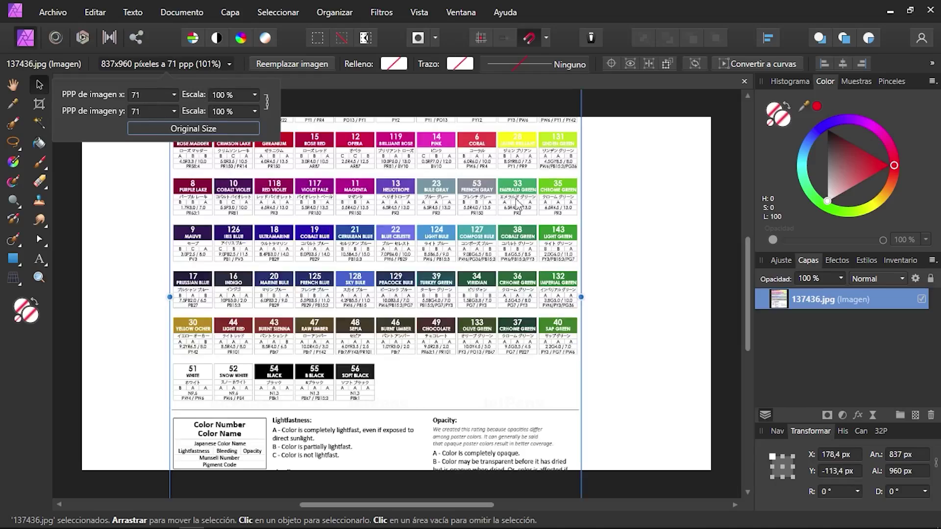
{"action": "left_click", "coordinate": [657, 219]}
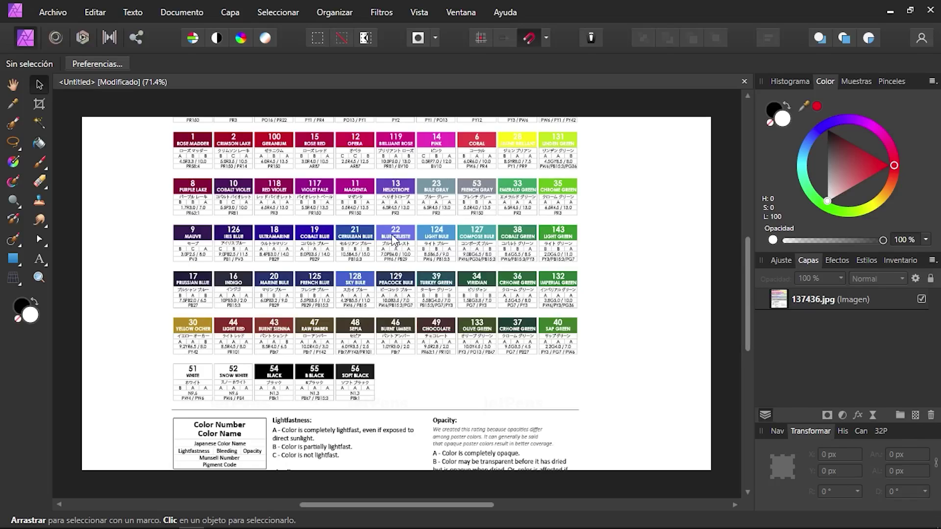
Open the export options for a 1280 × 720 px PNG and request the export preview.
{"action": "left_click", "coordinate": [42, 9]}
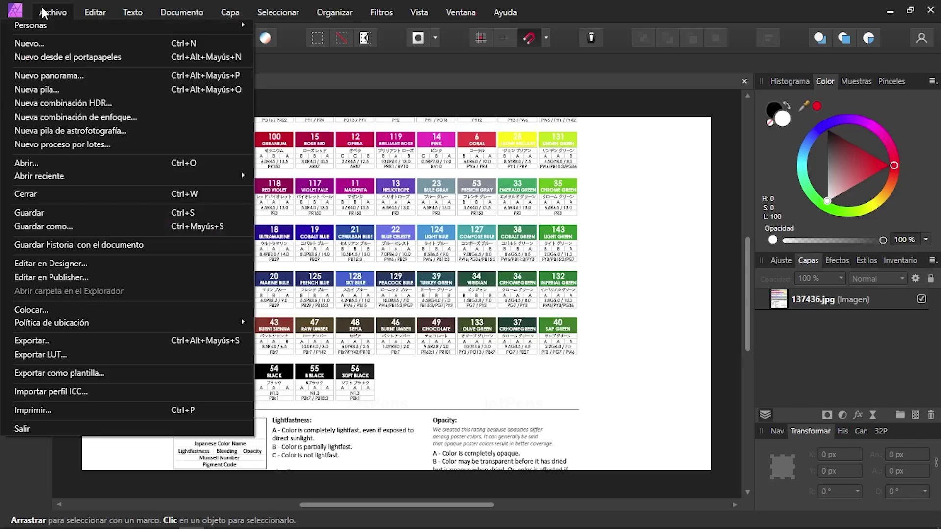
{"action": "left_click", "coordinate": [55, 340]}
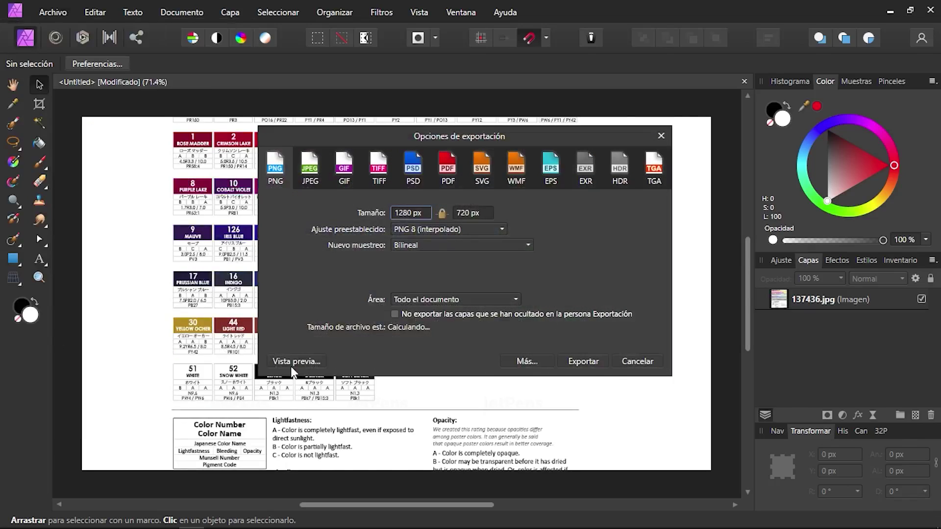
{"action": "left_click", "coordinate": [294, 361]}
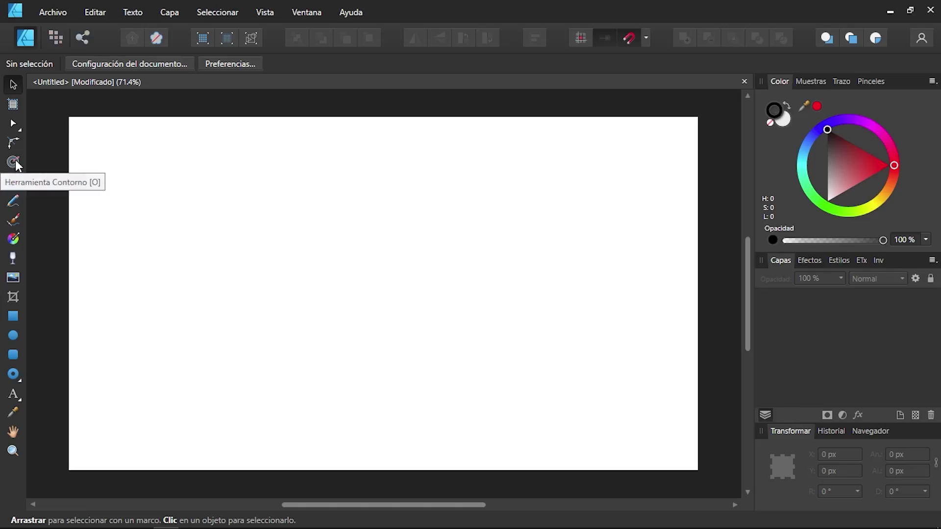
Switch to Affinity Designer, draw a circle about 244 px wide, and shrink it with a contour of about -28 px.
{"action": "left_click", "coordinate": [12, 337]}
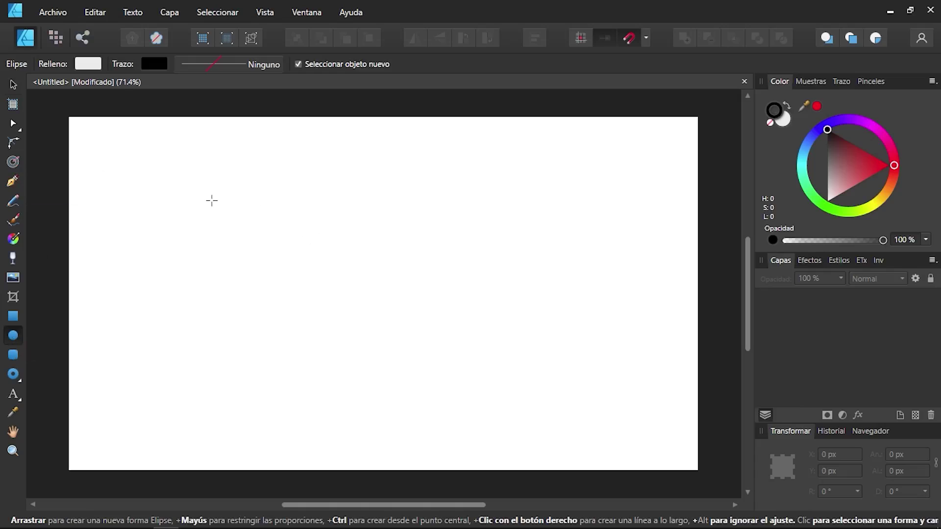
{"action": "left_click_drag", "start_coordinate": [181, 197], "coordinate": [303, 317]}
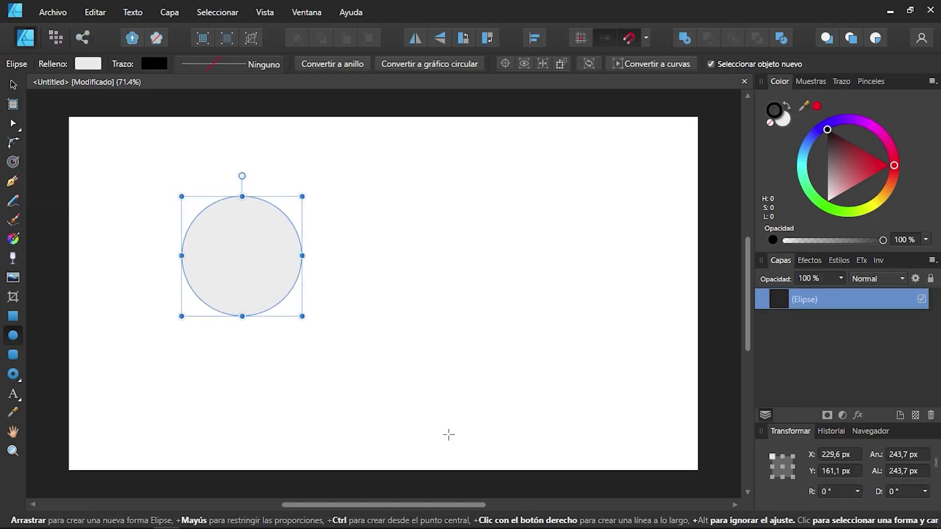
{"action": "left_click", "coordinate": [13, 162]}
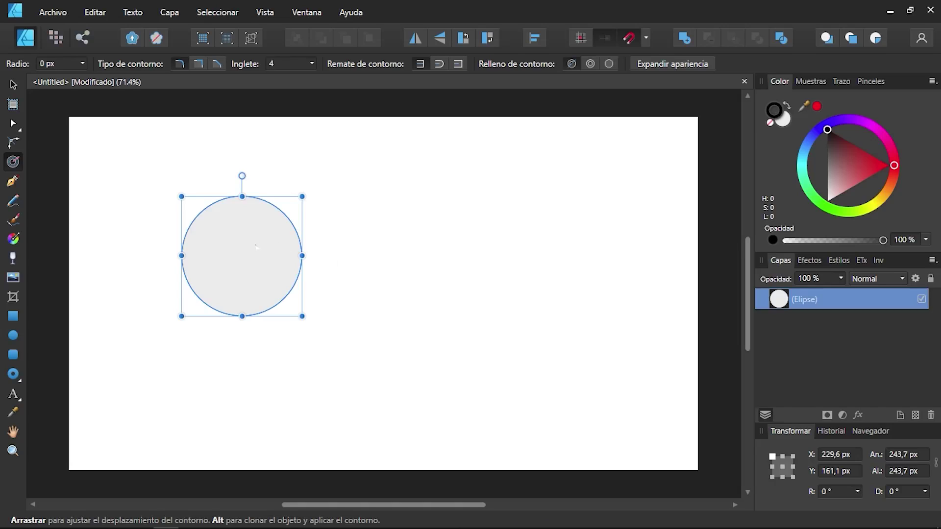
{"action": "left_click_drag", "start_coordinate": [262, 245], "coordinate": [252, 271]}
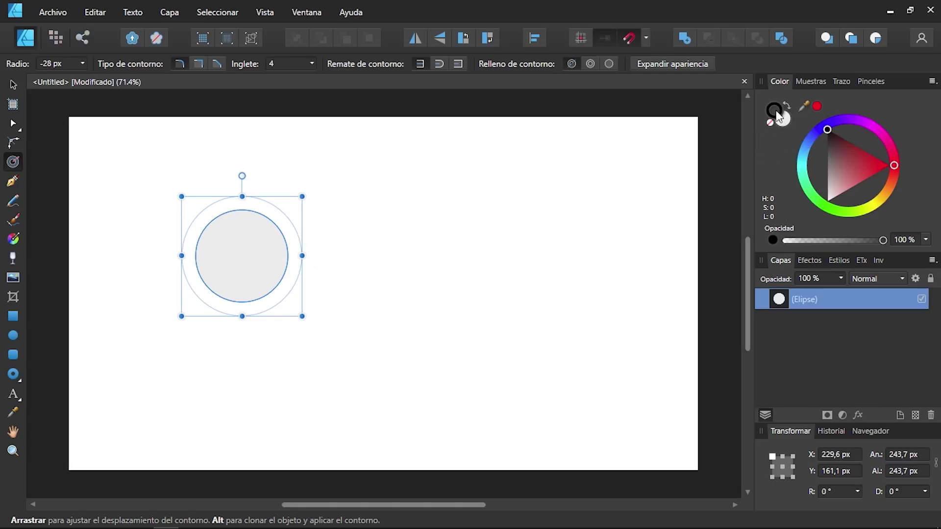
Give the circle a solid black stroke about 4.8 pt wide.
{"action": "left_click", "coordinate": [840, 80]}
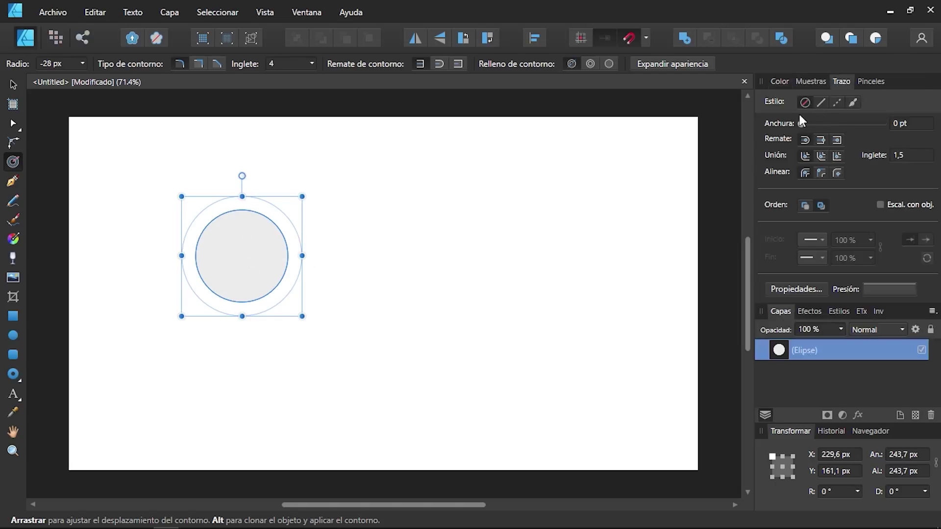
{"action": "mouse_move", "coordinate": [805, 125]}
{"action": "left_mouse_down"}
{"action": "mouse_move", "coordinate": [844, 127]}
{"action": "mouse_move", "coordinate": [827, 134]}
{"action": "left_mouse_up"}
{"action": "left_click", "coordinate": [780, 81]}
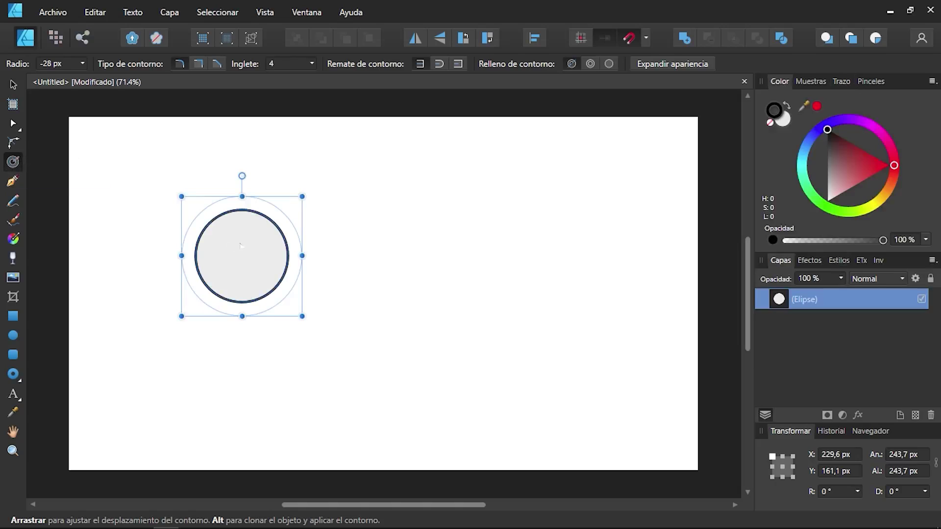
Fill the circle light pink (H 0, S 100, L 88) and vary its contour radius from about 56 px to about -25.2 px.
{"action": "left_click_drag", "start_coordinate": [265, 234], "coordinate": [282, 248]}
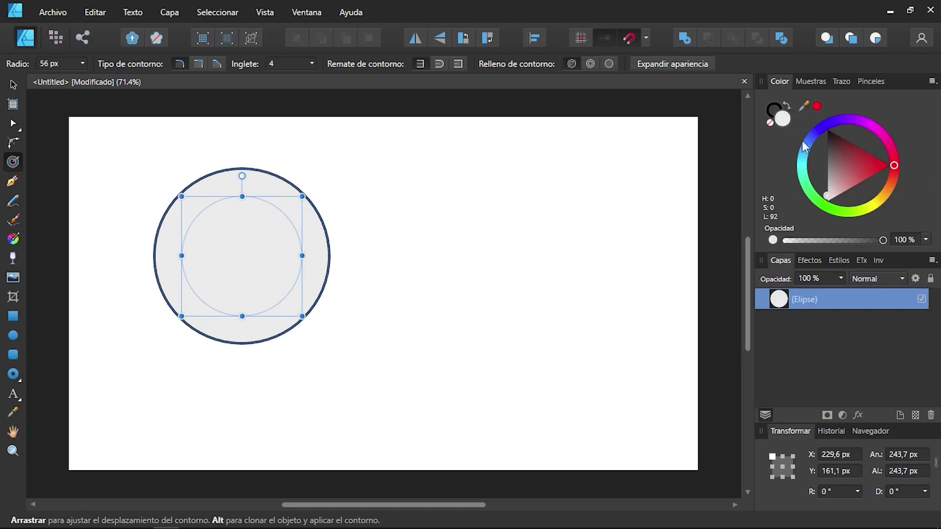
{"action": "left_click_drag", "start_coordinate": [842, 154], "coordinate": [842, 192]}
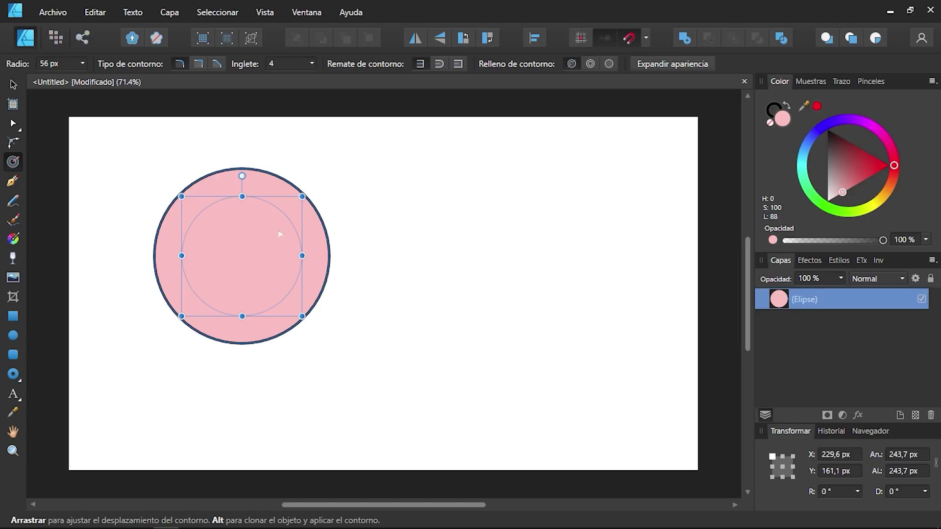
{"action": "left_click_drag", "start_coordinate": [279, 234], "coordinate": [239, 262]}
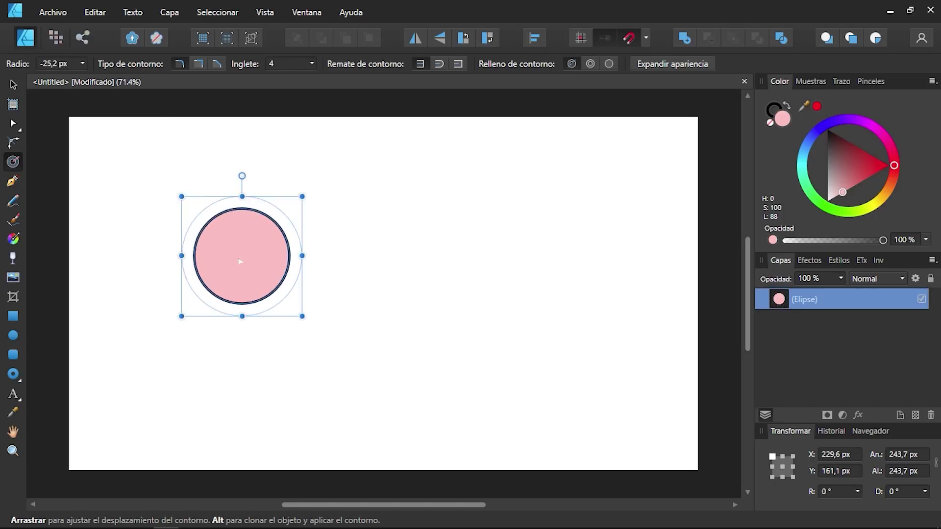
Draw a rectangle about 474 by 291 px beside the circle and shrink it with a contour of about -49 px.
{"action": "left_click", "coordinate": [17, 316]}
{"action": "left_click_drag", "start_coordinate": [402, 177], "coordinate": [635, 322]}
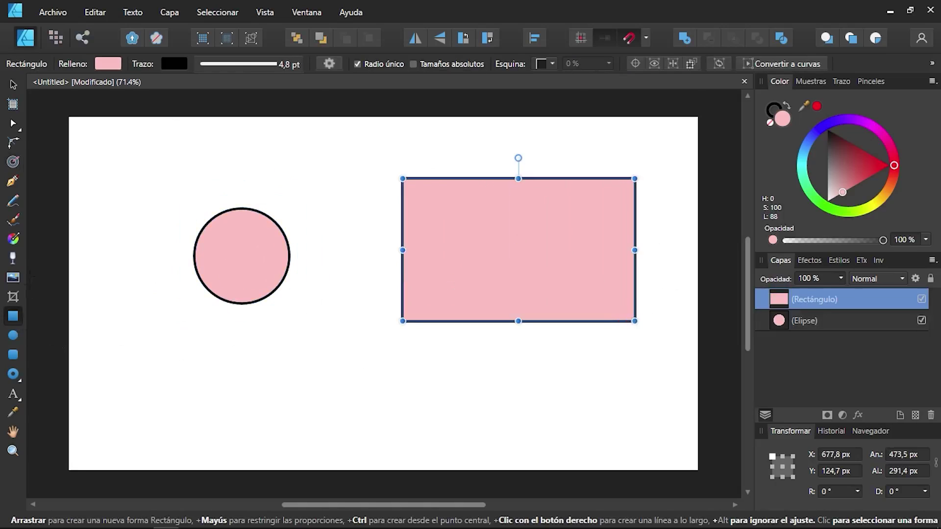
{"action": "left_click", "coordinate": [13, 162]}
{"action": "left_click_drag", "start_coordinate": [521, 219], "coordinate": [511, 230]}
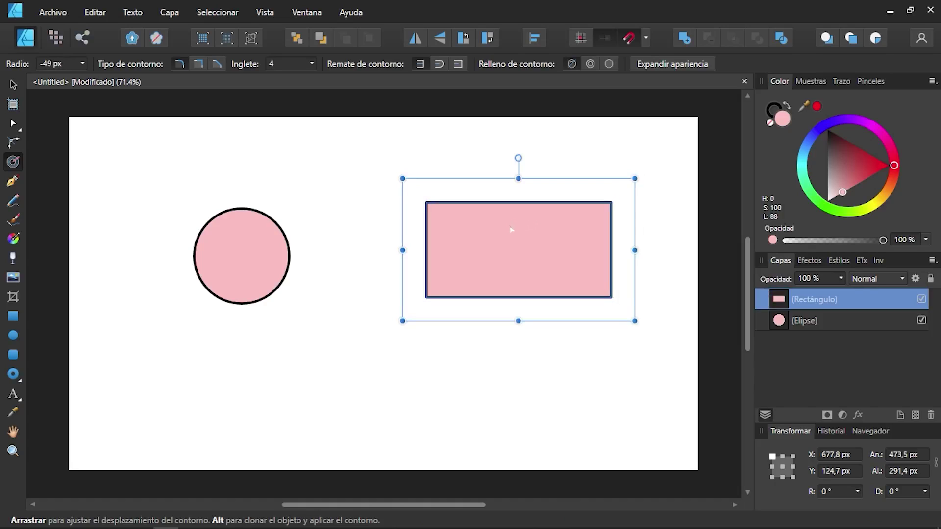
Expand the contours outward, the circle's to about 40.6 px and the rectangle's to about 35 px.
{"action": "left_click", "coordinate": [247, 244]}
{"action": "left_click_drag", "start_coordinate": [246, 243], "coordinate": [282, 251]}
{"action": "left_click", "coordinate": [474, 251]}
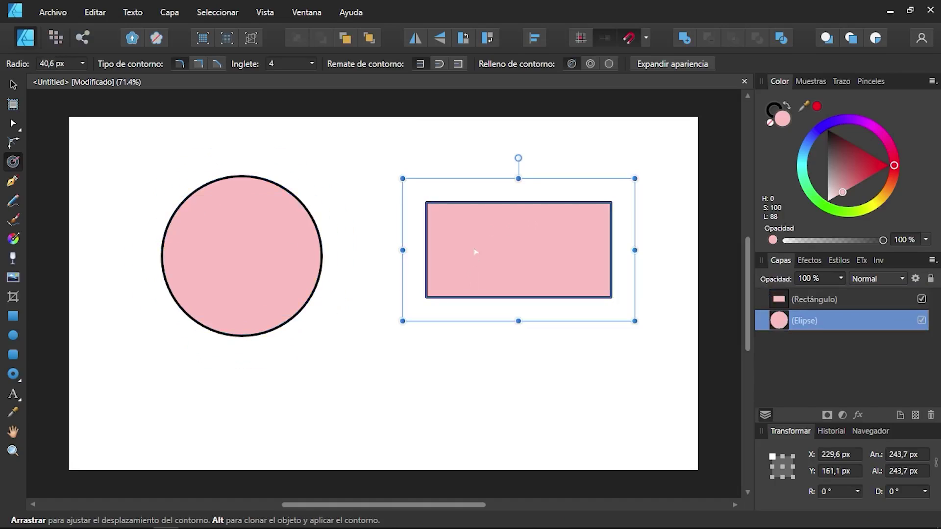
{"action": "left_click_drag", "start_coordinate": [487, 235], "coordinate": [525, 244]}
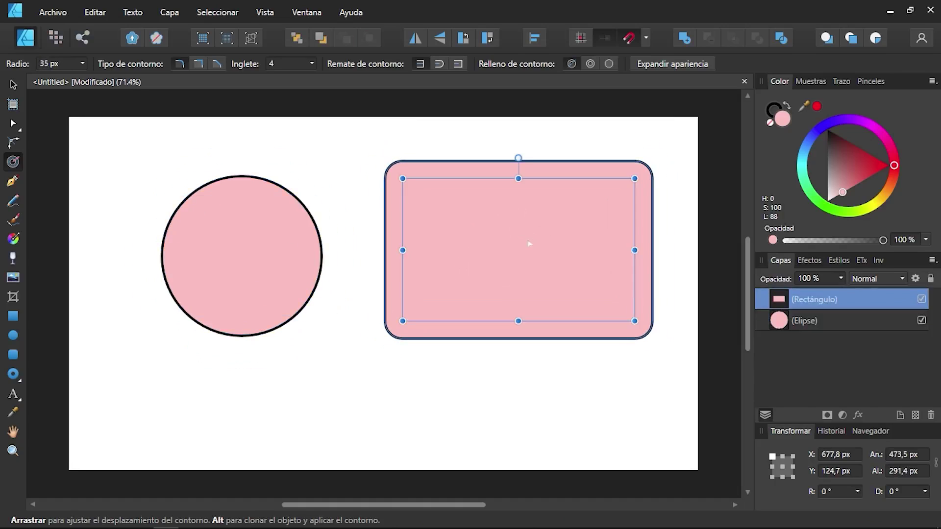
Shrink the contours inward, the circle's to about -28 px and the rectangle's to about -23.8 px.
{"action": "left_click", "coordinate": [291, 231]}
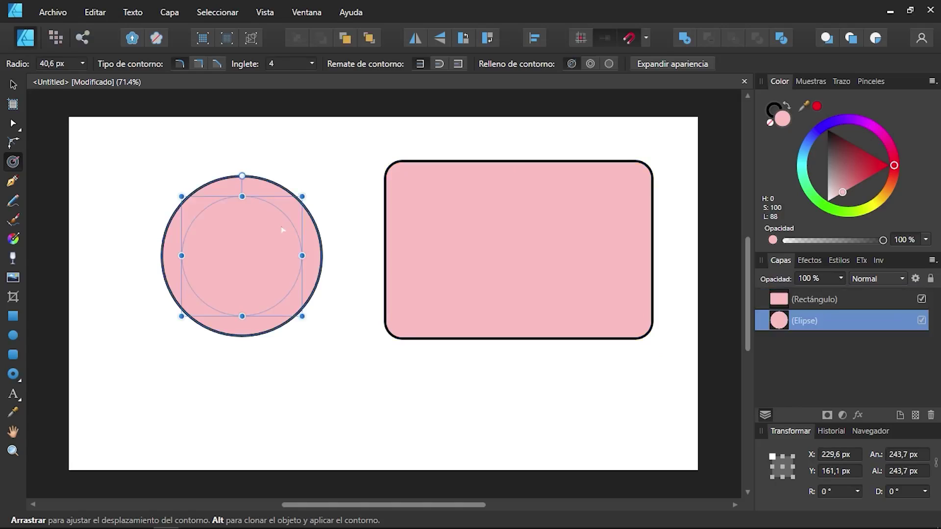
{"action": "left_click_drag", "start_coordinate": [279, 231], "coordinate": [250, 251]}
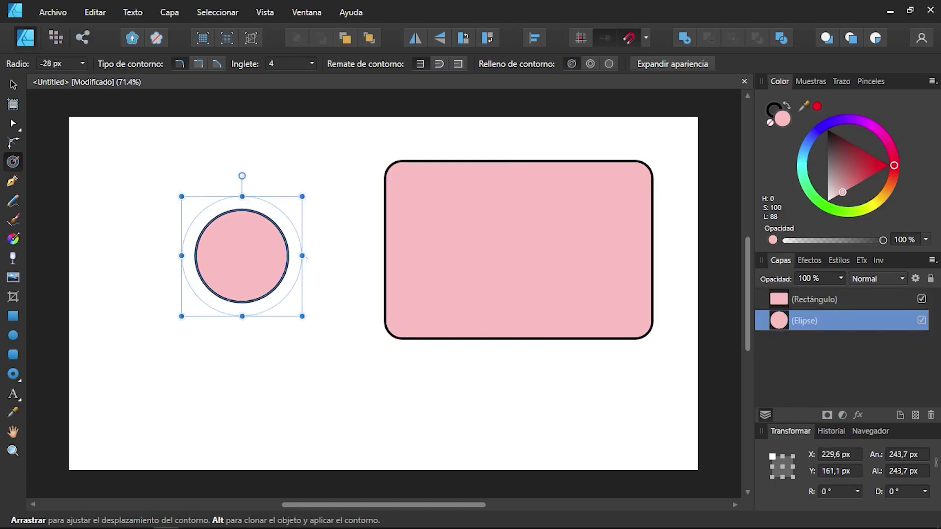
{"action": "left_click", "coordinate": [484, 239]}
{"action": "left_click_drag", "start_coordinate": [484, 238], "coordinate": [450, 256]}
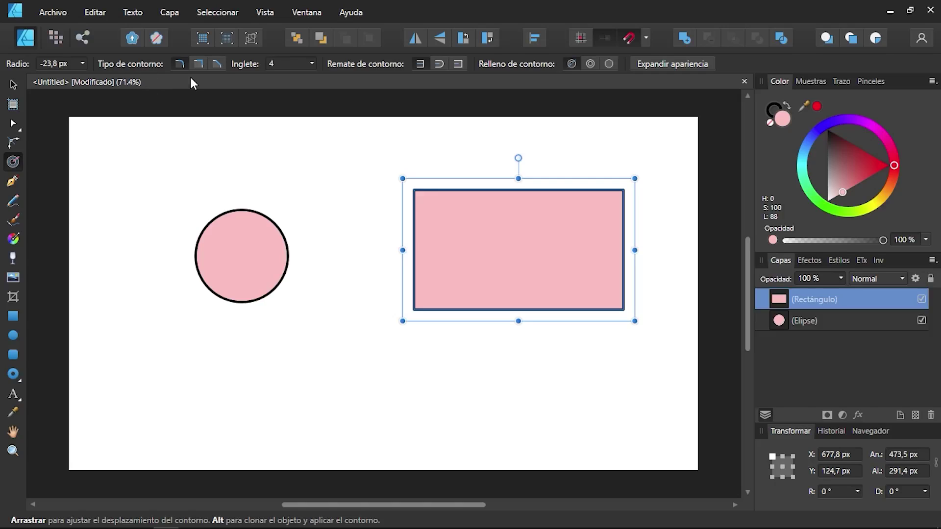
Expand the rectangle's contour to about 58.8 px with sharp mitred corners and expand its appearance into a curve.
{"action": "left_click_drag", "start_coordinate": [514, 225], "coordinate": [552, 228]}
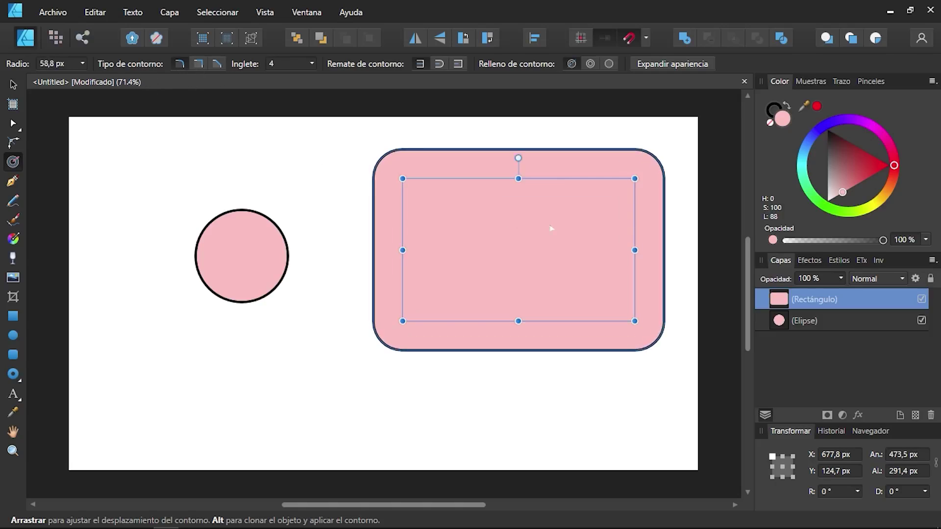
{"action": "left_click", "coordinate": [200, 64]}
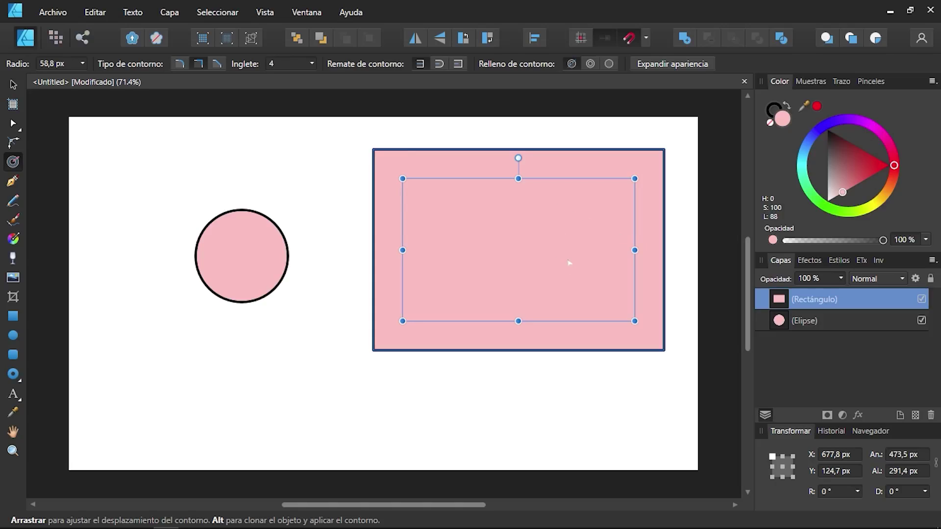
{"action": "left_click", "coordinate": [671, 65]}
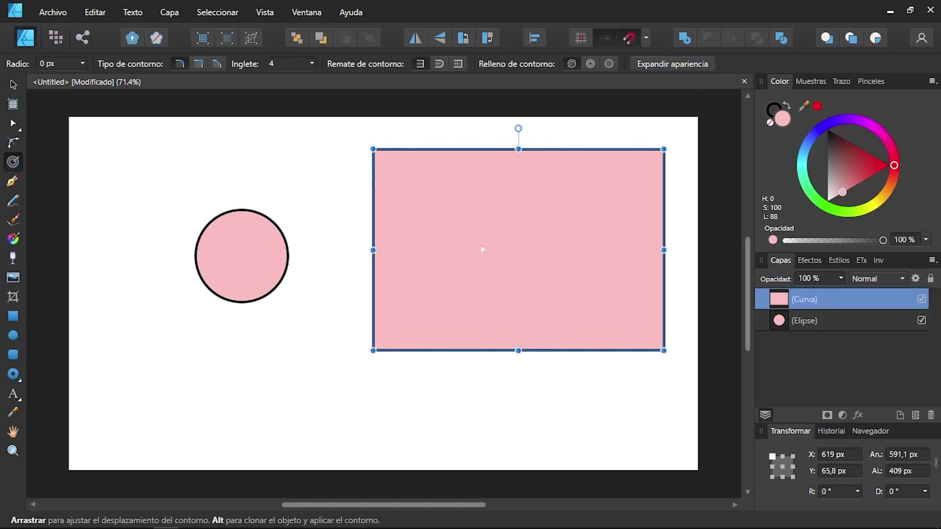
Examine the expanded curve's corner nodes with the Node tool and return to the Contour tool.
{"action": "left_click", "coordinate": [13, 124]}
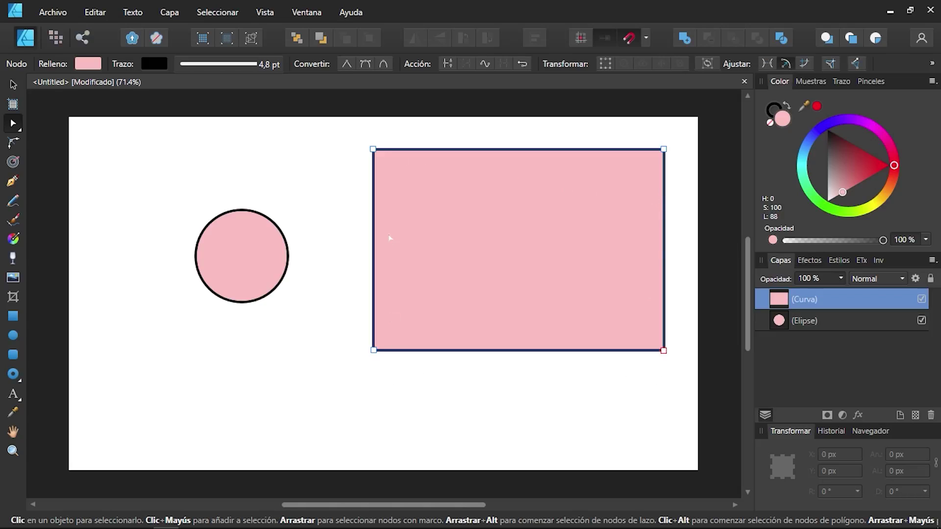
{"action": "left_click", "coordinate": [14, 161]}
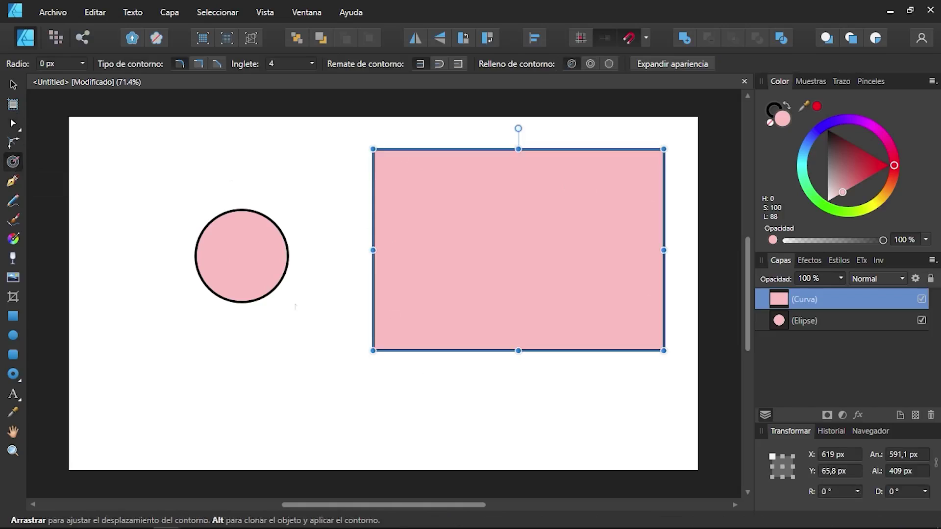
Expand the circle's contour outward to about 61.6 px and delete both the circle and the rectangular curve.
{"action": "left_click", "coordinate": [251, 257]}
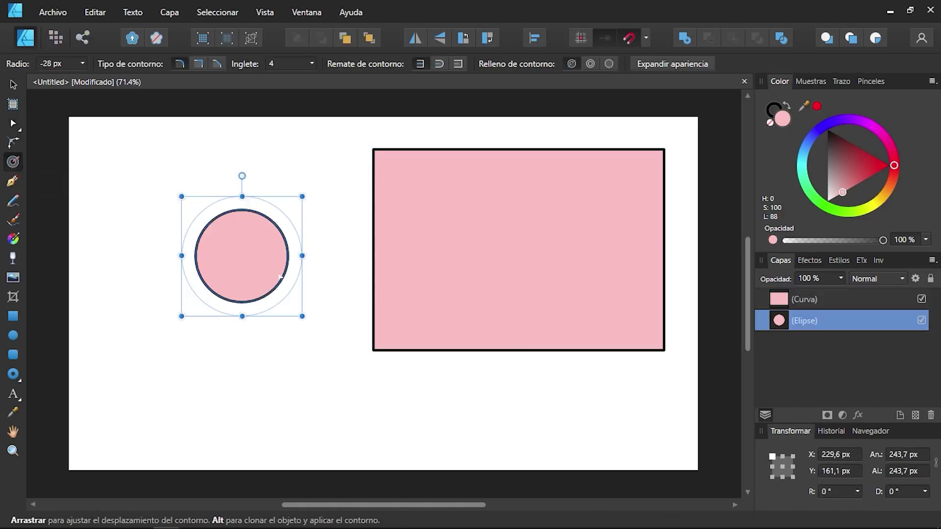
{"action": "left_click_drag", "start_coordinate": [255, 268], "coordinate": [287, 266]}
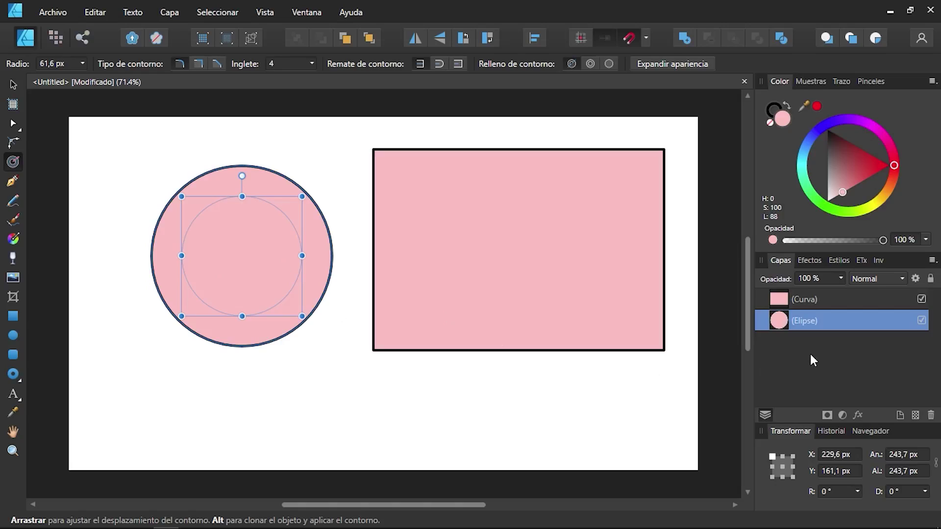
{"action": "left_click", "coordinate": [808, 295], "text": "shift"}
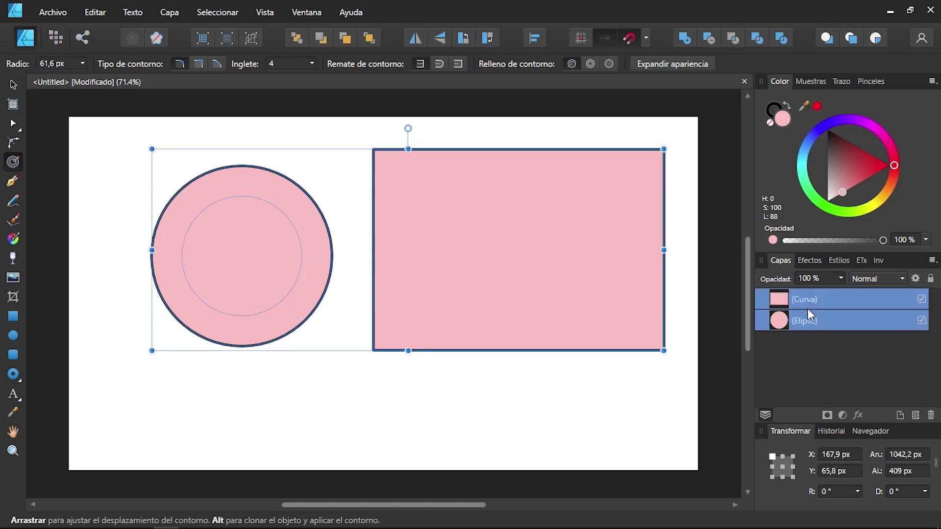
{"action": "key", "text": "Delete"}
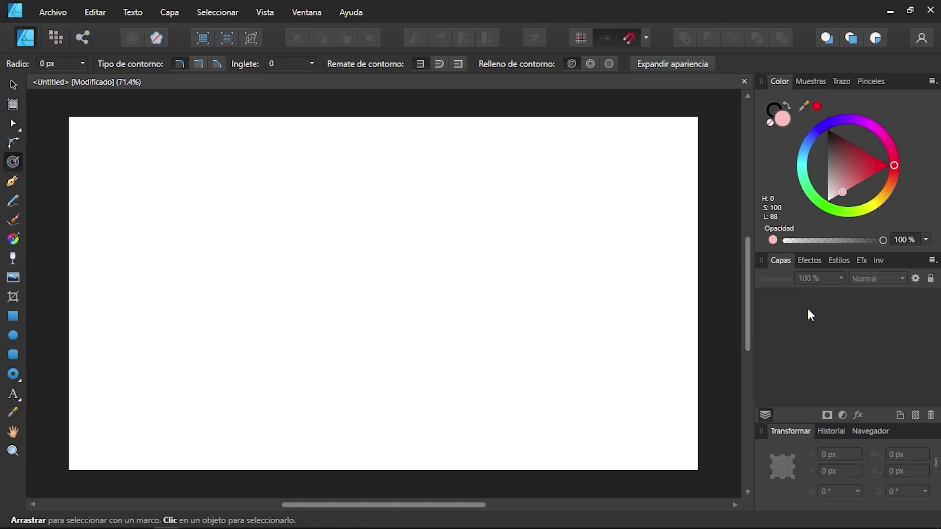
Draw a circle about 190 px wide with the default style and shrink its contour inward to about -30.8 px.
{"action": "left_click", "coordinate": [155, 40]}
{"action": "left_click", "coordinate": [14, 336]}
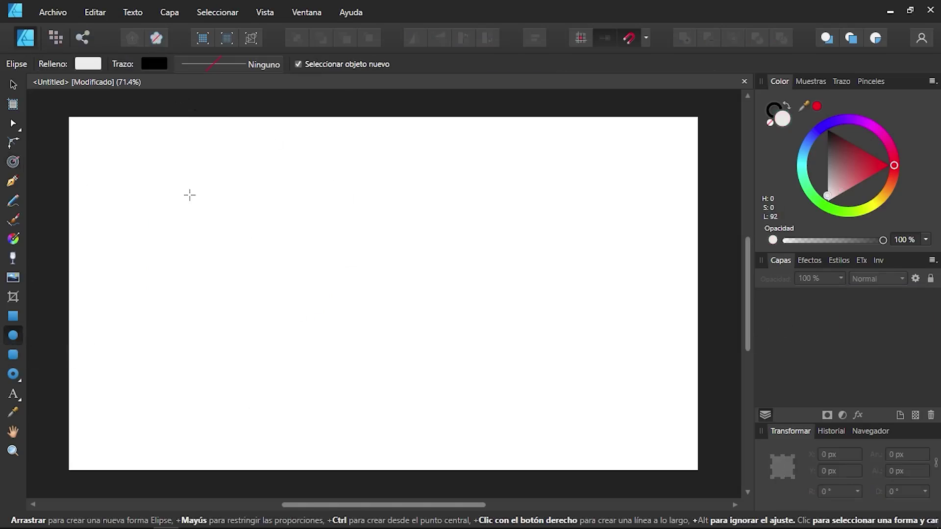
{"action": "left_click_drag", "start_coordinate": [190, 195], "coordinate": [277, 293]}
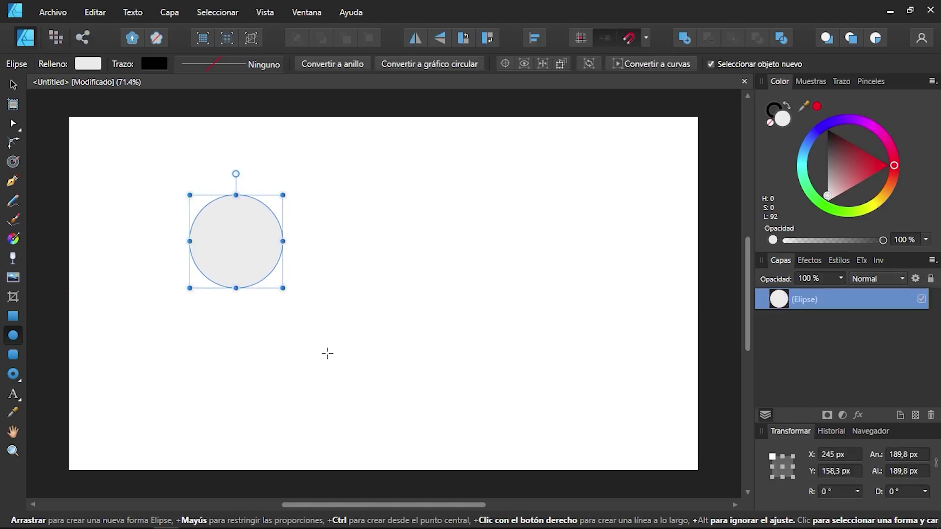
{"action": "left_click", "coordinate": [14, 161]}
{"action": "left_click_drag", "start_coordinate": [259, 217], "coordinate": [247, 231]}
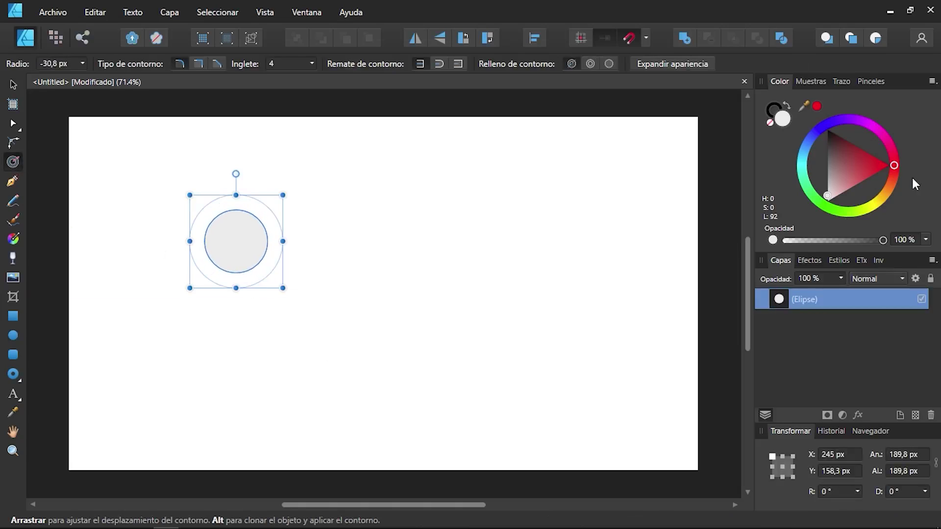
Fill the circle with bright green (H 151, S 100, L 50) and remove its stroke colour.
{"action": "left_click", "coordinate": [807, 188]}
{"action": "left_click_drag", "start_coordinate": [807, 190], "coordinate": [810, 187]}
{"action": "left_click", "coordinate": [775, 106]}
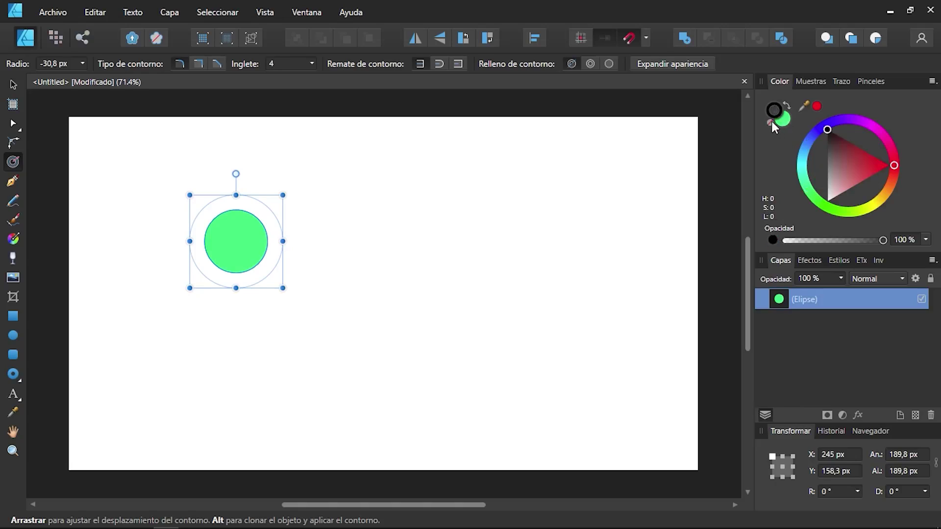
{"action": "left_click", "coordinate": [771, 122]}
{"action": "left_click", "coordinate": [785, 119]}
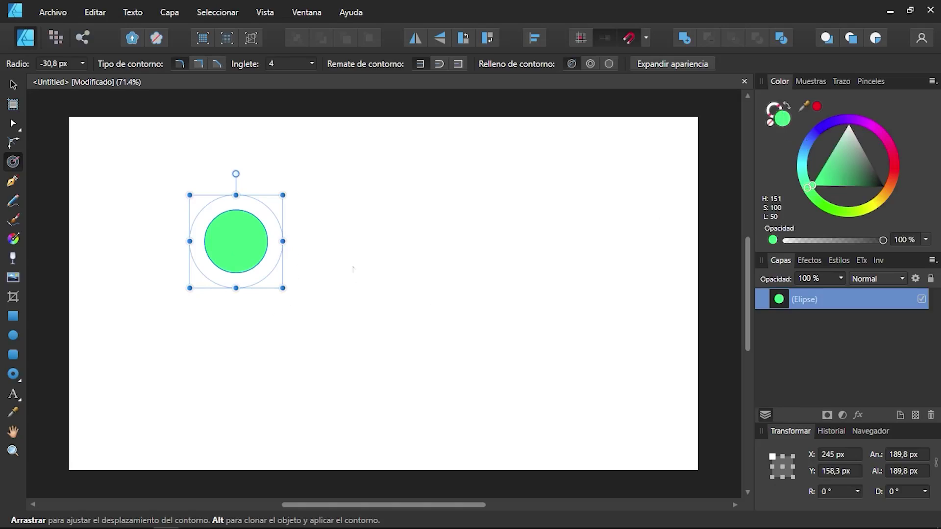
Duplicate the green circle twice and arrange the three circles in a triangle, two above and one centred below.
{"action": "key", "text": "ctrl+j"}
{"action": "key", "text": "ctrl+j"}
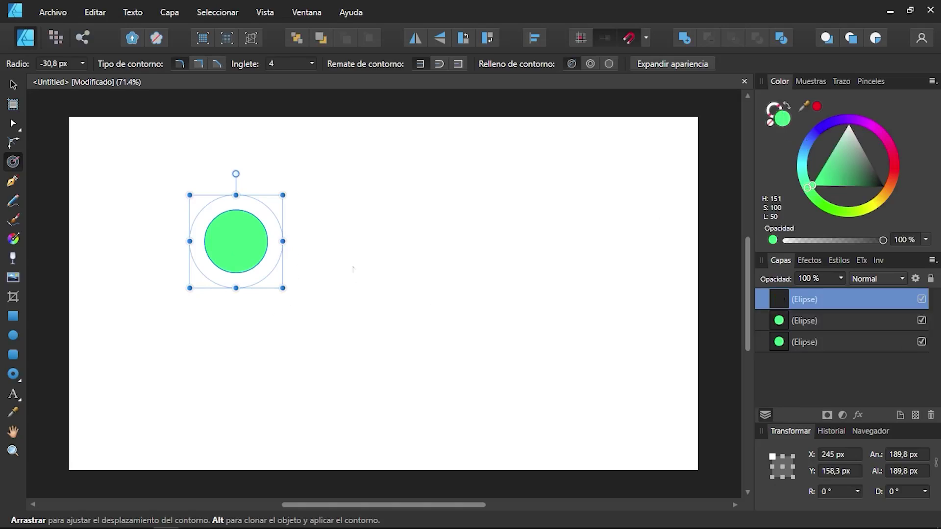
{"action": "left_click", "coordinate": [14, 84]}
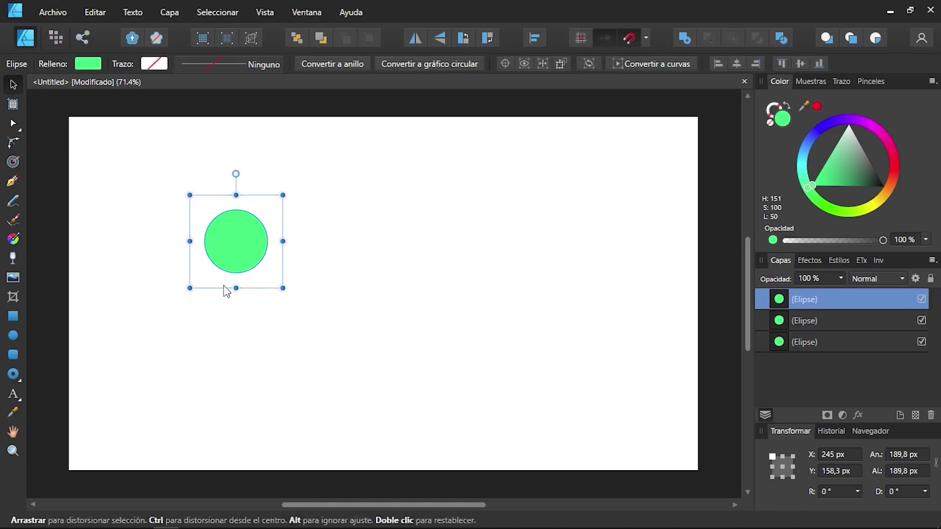
{"action": "left_click_drag", "start_coordinate": [254, 263], "coordinate": [328, 239]}
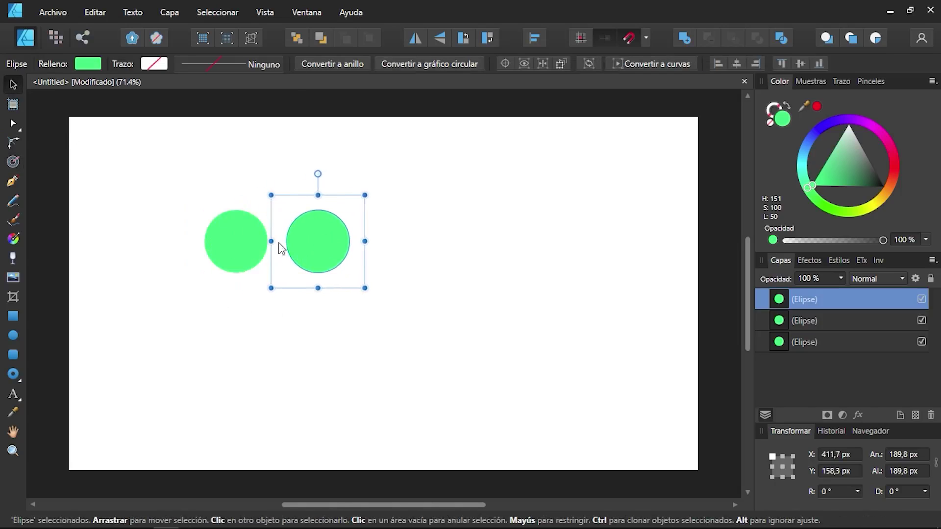
{"action": "left_click_drag", "start_coordinate": [244, 227], "coordinate": [283, 299]}
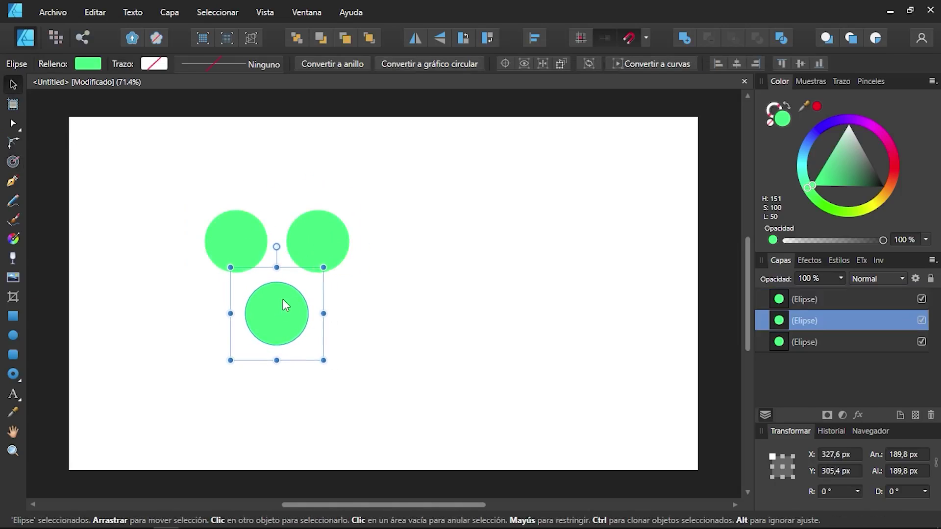
Combine the three circles into a non-destructive additive compound and expand its layer to list the component ellipses.
{"action": "left_click", "coordinate": [424, 392]}
{"action": "left_click_drag", "start_coordinate": [141, 130], "coordinate": [419, 398]}
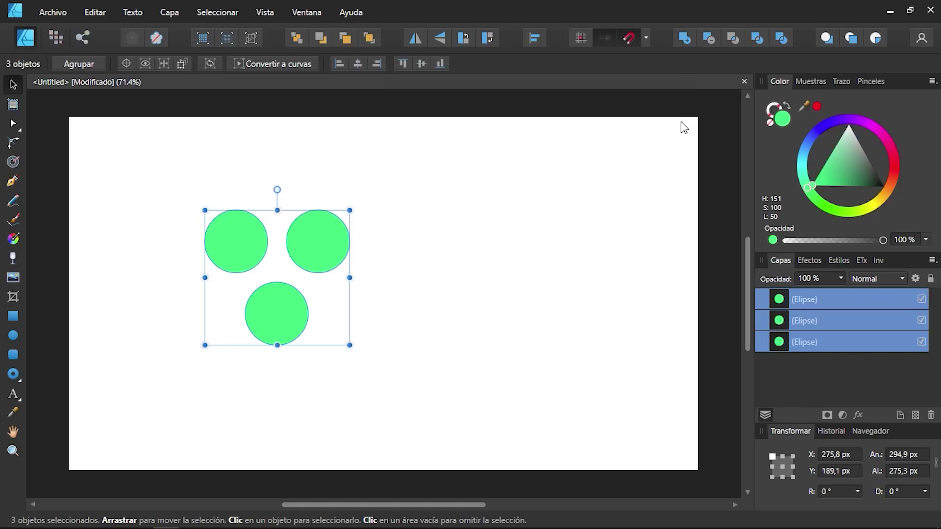
{"action": "left_click", "coordinate": [684, 38], "text": "alt"}
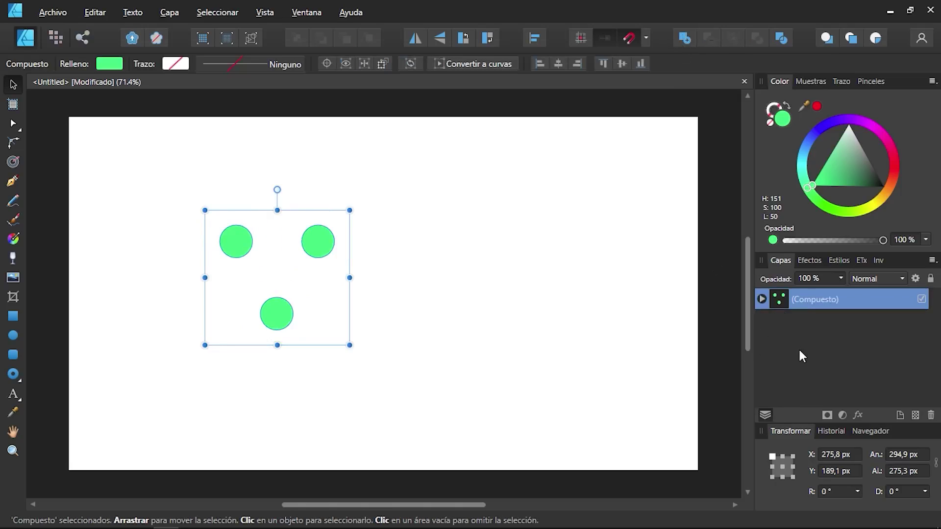
{"action": "left_click", "coordinate": [761, 300]}
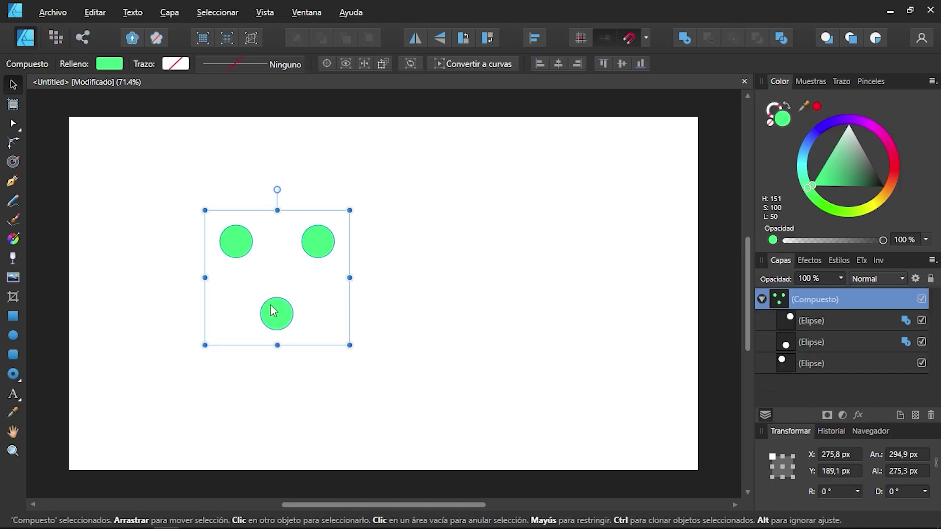
Duplicate the upper-left circle into the compound's centre and move the lower and upper-right circles inward so the contours merge.
{"action": "double_click", "coordinate": [240, 240]}
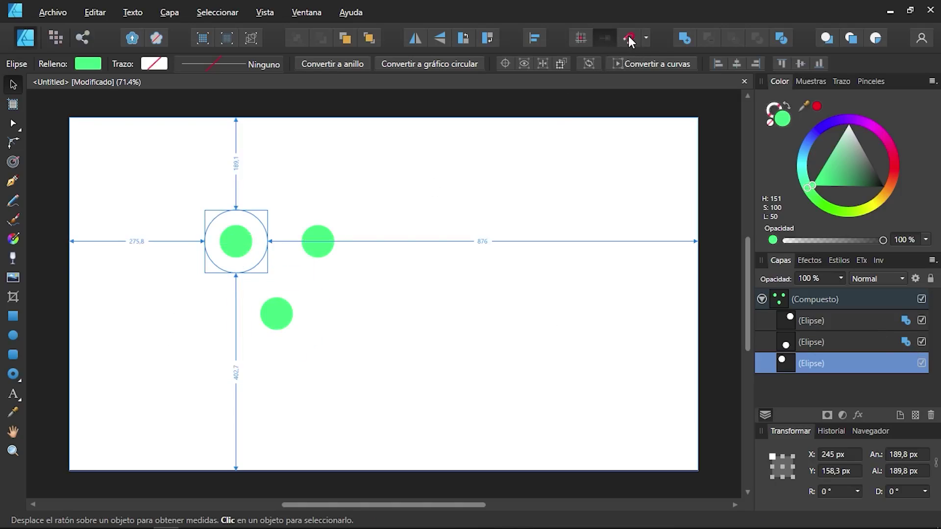
{"action": "left_click", "coordinate": [236, 242]}
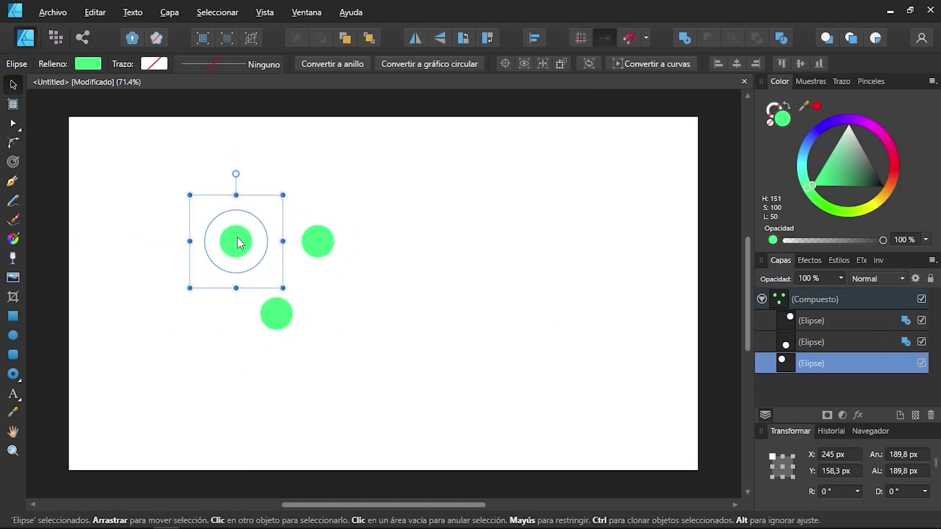
{"action": "left_click_drag", "start_coordinate": [238, 243], "coordinate": [273, 251]}
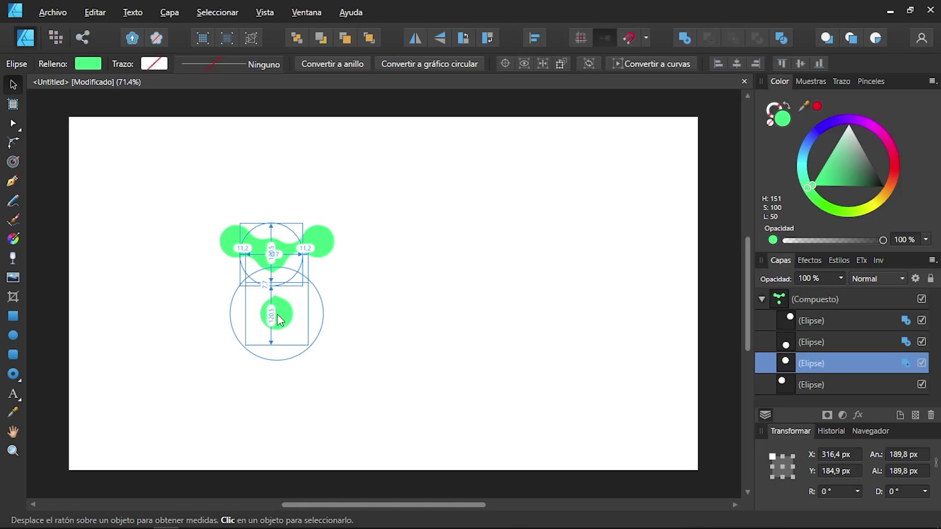
{"action": "left_click_drag", "start_coordinate": [277, 314], "coordinate": [284, 289]}
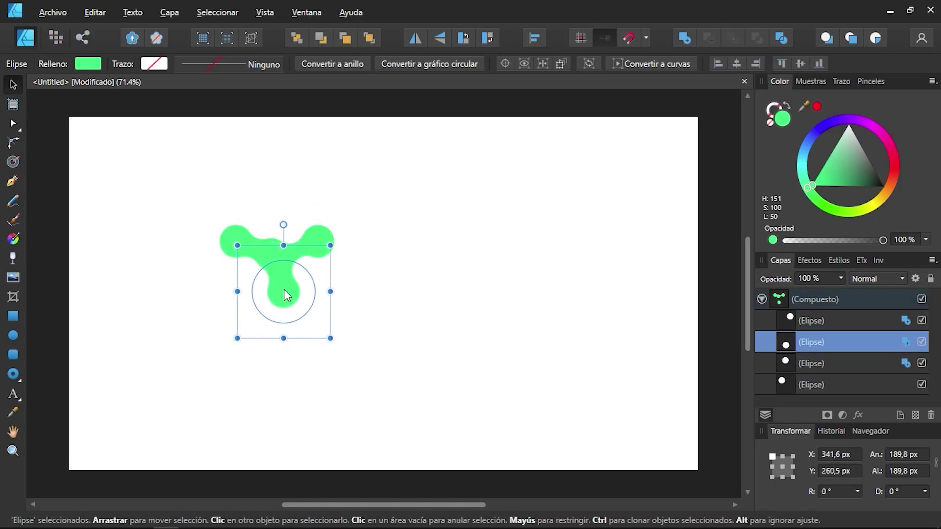
{"action": "left_click_drag", "start_coordinate": [321, 243], "coordinate": [310, 222]}
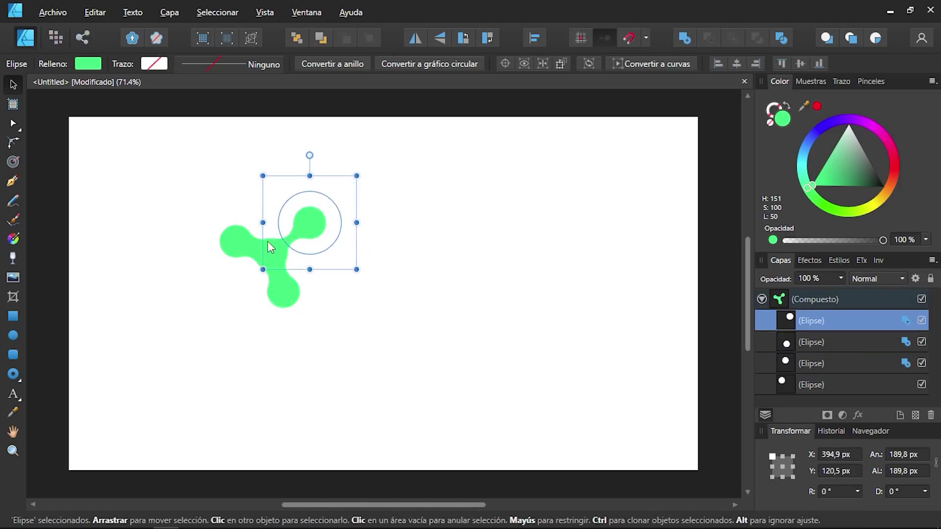
Shift the compound's centre circle slightly and add two more circle copies at the blob's right and upper edges.
{"action": "mouse_move", "coordinate": [267, 242]}
{"action": "left_mouse_down"}
{"action": "mouse_move", "coordinate": [299, 252]}
{"action": "mouse_move", "coordinate": [284, 260]}
{"action": "mouse_move", "coordinate": [258, 243]}
{"action": "mouse_move", "coordinate": [287, 254]}
{"action": "mouse_move", "coordinate": [254, 262]}
{"action": "mouse_move", "coordinate": [243, 277]}
{"action": "mouse_move", "coordinate": [251, 293]}
{"action": "mouse_move", "coordinate": [265, 249]}
{"action": "left_mouse_up"}
{"action": "left_click", "coordinate": [265, 255]}
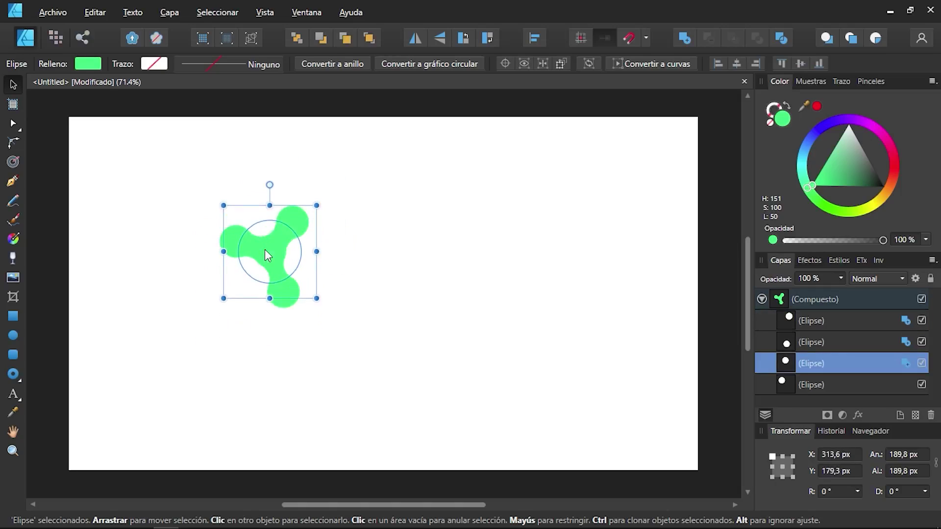
{"action": "left_click", "coordinate": [280, 293]}
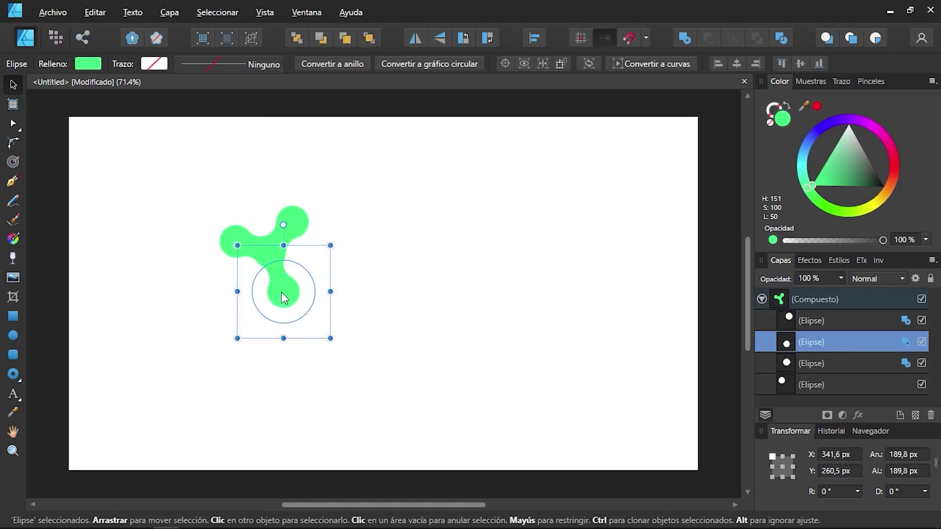
{"action": "mouse_move", "coordinate": [281, 292]}
{"action": "left_mouse_down"}
{"action": "mouse_move", "coordinate": [319, 263]}
{"action": "mouse_move", "coordinate": [238, 226]}
{"action": "mouse_move", "coordinate": [235, 242]}
{"action": "mouse_move", "coordinate": [257, 206]}
{"action": "left_mouse_up"}
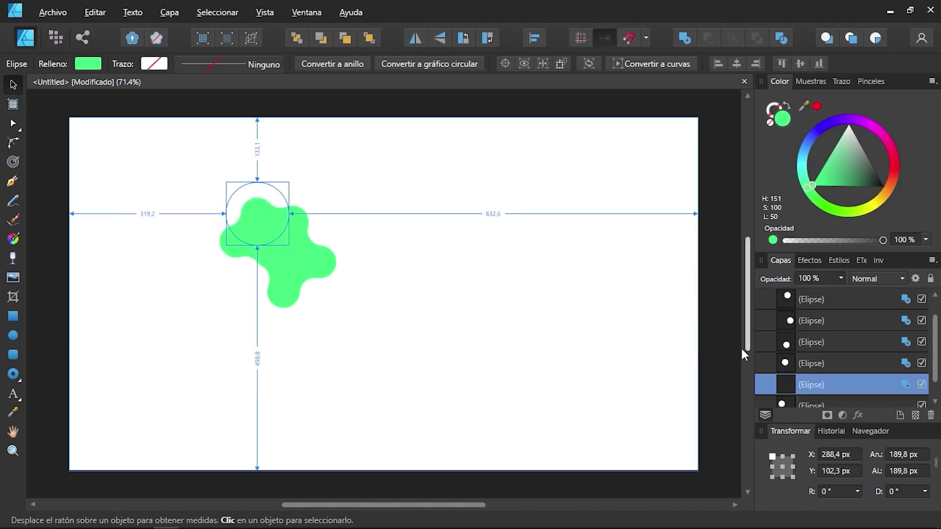
{"action": "scroll", "coordinate": [824, 346], "scroll_direction": "up", "scroll_amount": 1}
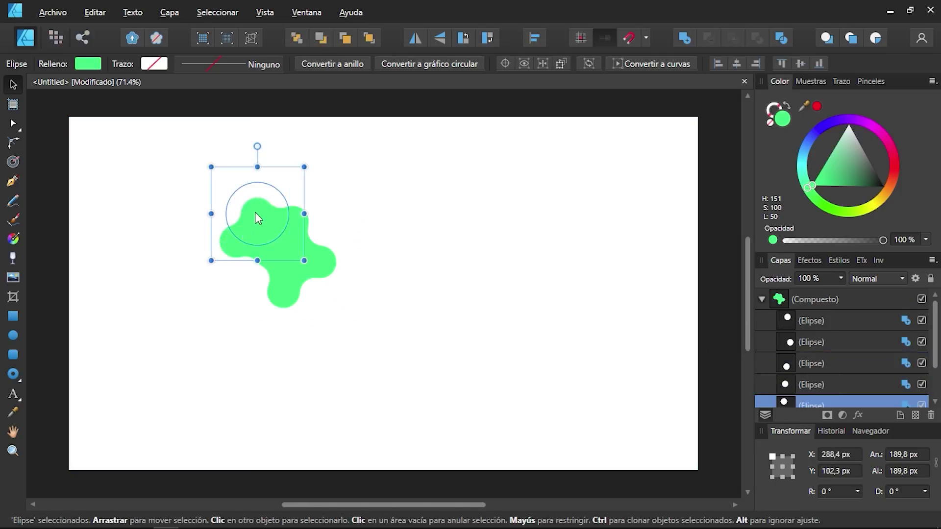
Move the compound's top, bottom, left and upper-right circles to reshape the merged blob, and clear the selection.
{"action": "mouse_move", "coordinate": [257, 217]}
{"action": "left_mouse_down"}
{"action": "mouse_move", "coordinate": [246, 186]}
{"action": "mouse_move", "coordinate": [256, 205]}
{"action": "left_mouse_up"}
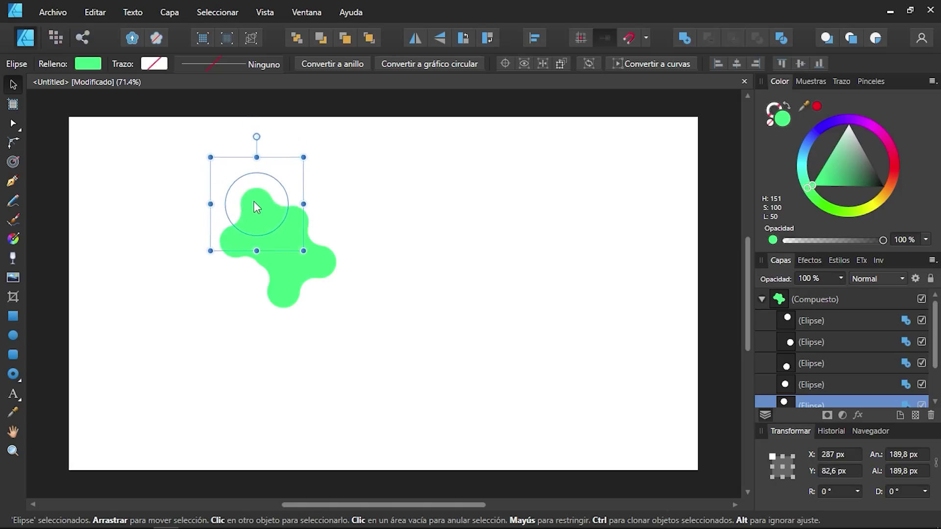
{"action": "left_click_drag", "start_coordinate": [277, 292], "coordinate": [267, 295]}
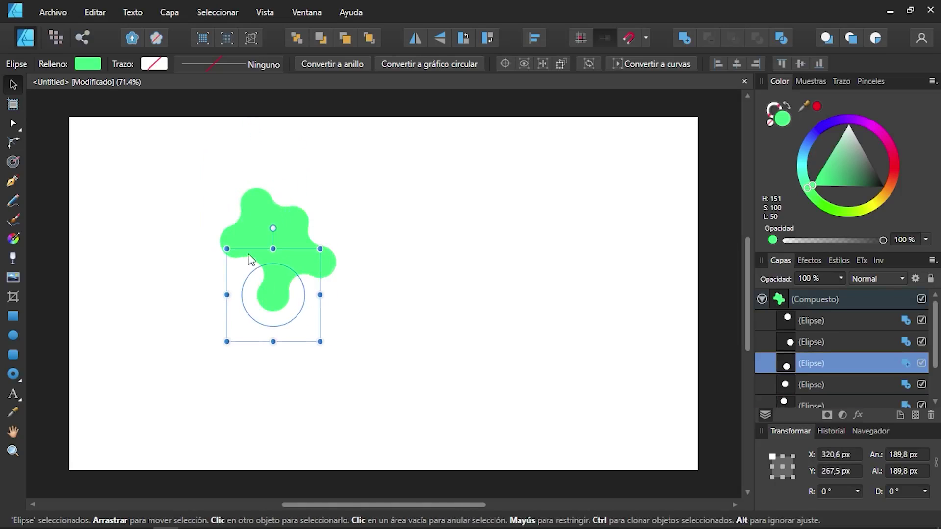
{"action": "mouse_move", "coordinate": [231, 236]}
{"action": "left_mouse_down"}
{"action": "mouse_move", "coordinate": [217, 243]}
{"action": "mouse_move", "coordinate": [235, 236]}
{"action": "mouse_move", "coordinate": [216, 231]}
{"action": "left_mouse_up"}
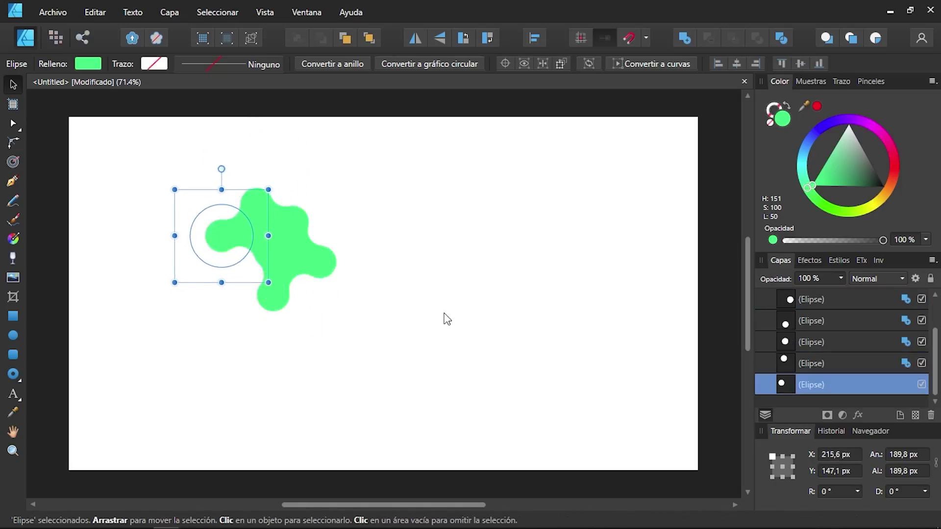
{"action": "left_click", "coordinate": [301, 214]}
{"action": "left_click_drag", "start_coordinate": [296, 223], "coordinate": [304, 209]}
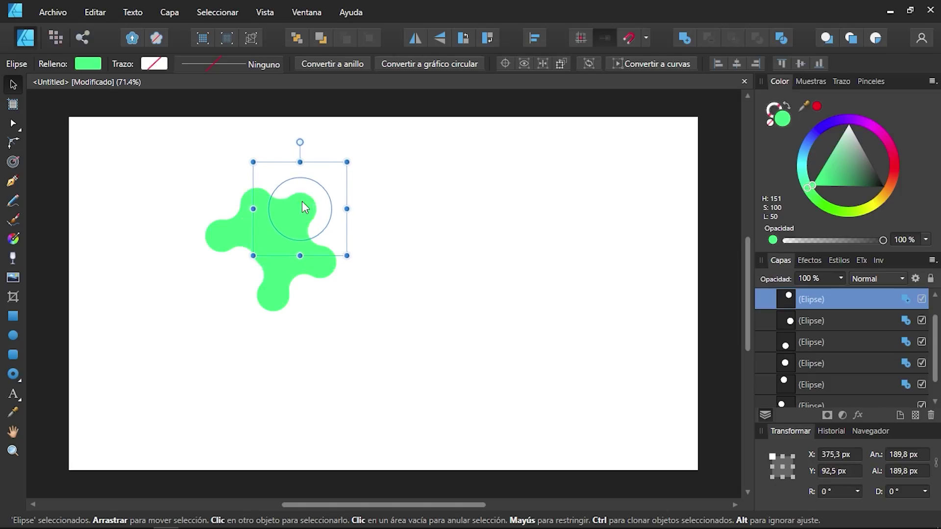
{"action": "left_click", "coordinate": [444, 285]}
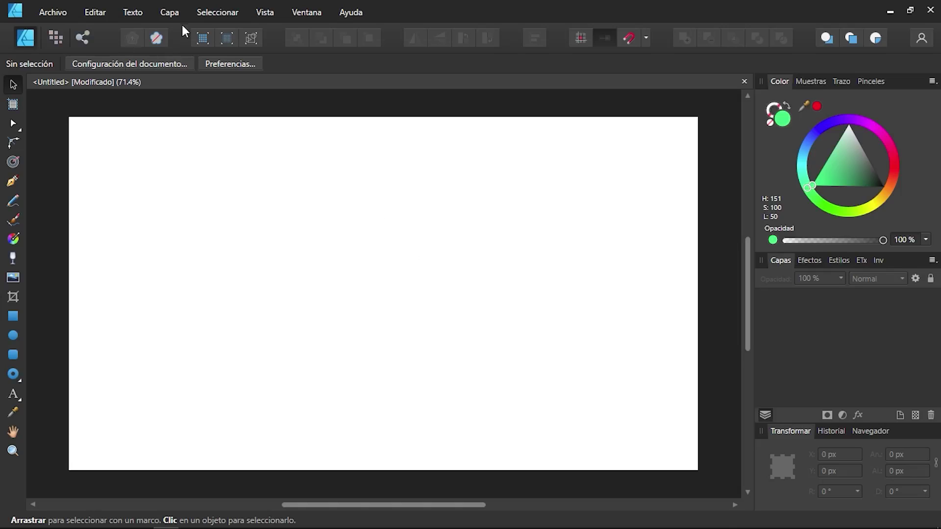
Examine the options for selecting objects with the same attributes and for selecting objects by type.
{"action": "left_click", "coordinate": [214, 9]}
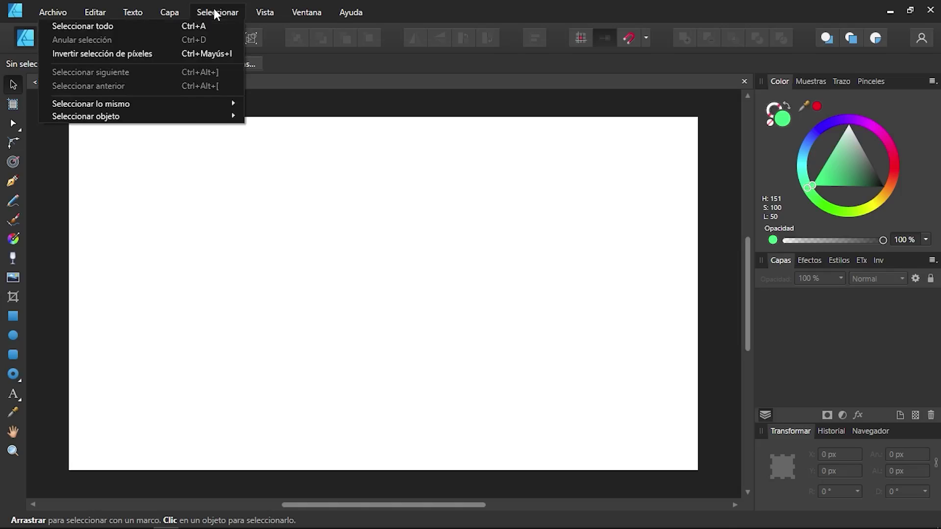
{"action": "mouse_move", "coordinate": [169, 105]}
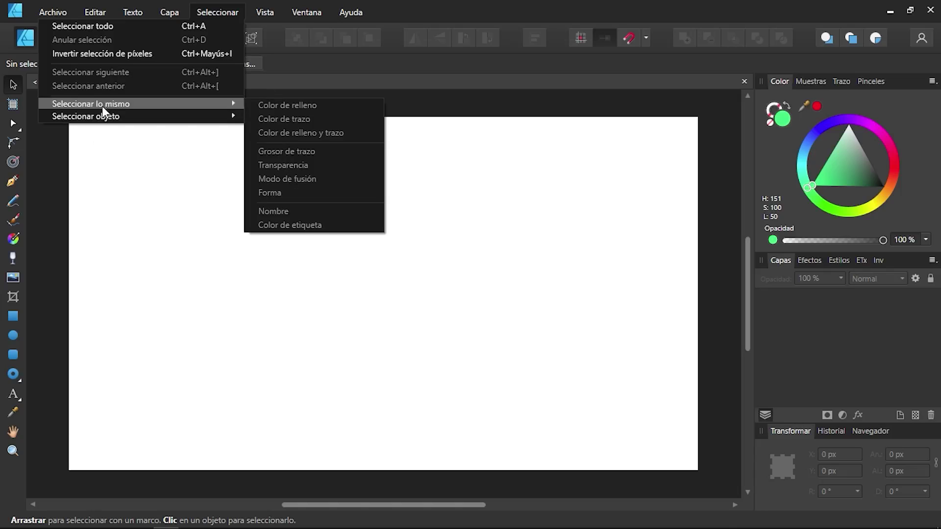
{"action": "mouse_move", "coordinate": [103, 119]}
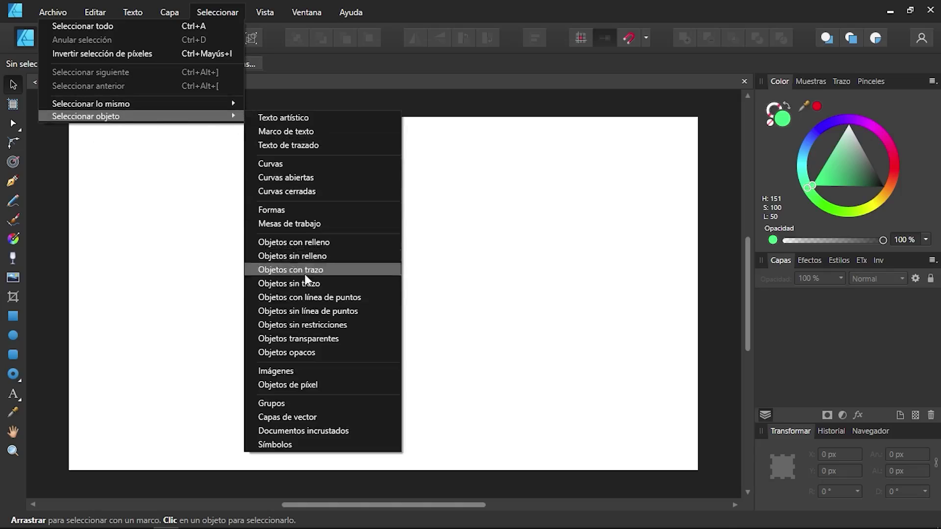
{"action": "left_click", "coordinate": [130, 254]}
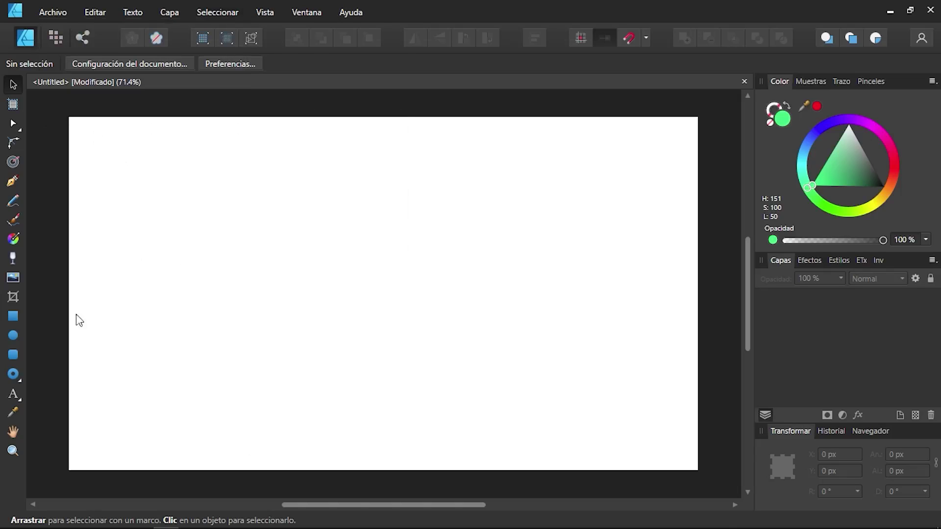
Draw two green rectangles side by side, the right one larger at about 441 by 275 px.
{"action": "left_click", "coordinate": [16, 319]}
{"action": "left_click_drag", "start_coordinate": [132, 172], "coordinate": [283, 273]}
{"action": "left_click_drag", "start_coordinate": [331, 181], "coordinate": [549, 315]}
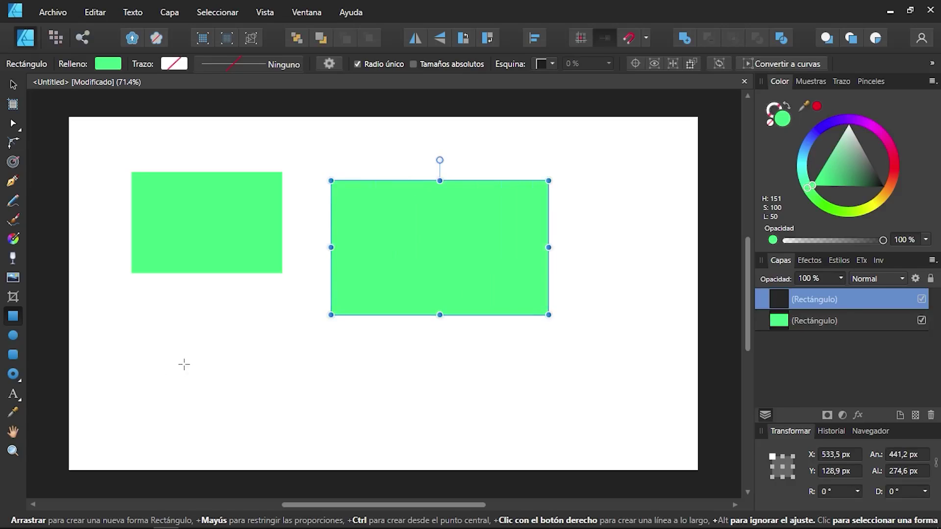
Draw a third green rectangle about 290 by 151 px below the others and recolour the large rectangle to a muted grey-green.
{"action": "left_click_drag", "start_coordinate": [184, 364], "coordinate": [327, 438]}
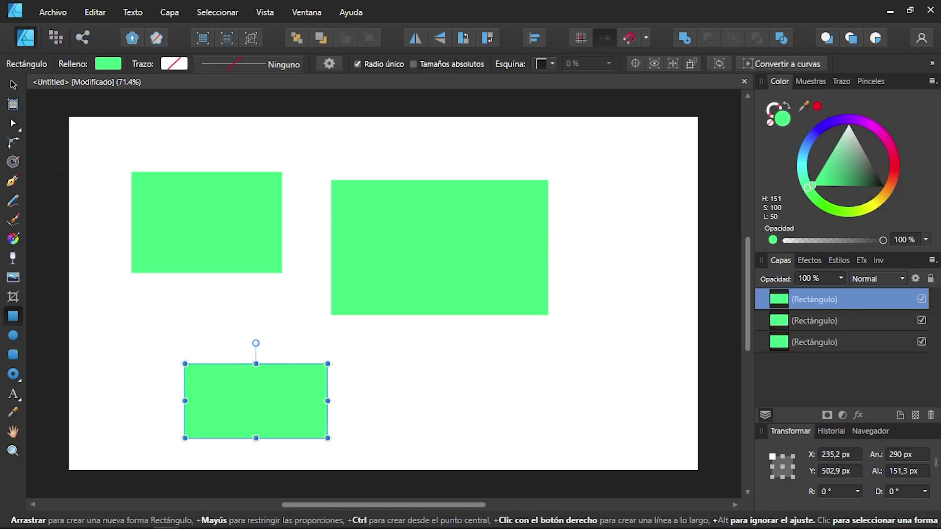
{"action": "left_click", "coordinate": [12, 84]}
{"action": "left_click", "coordinate": [431, 237]}
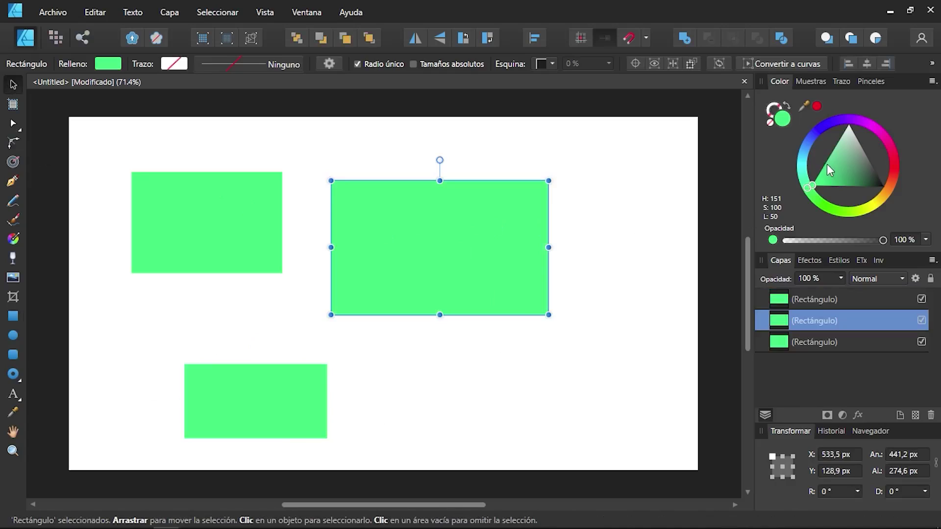
{"action": "left_click_drag", "start_coordinate": [827, 166], "coordinate": [861, 163]}
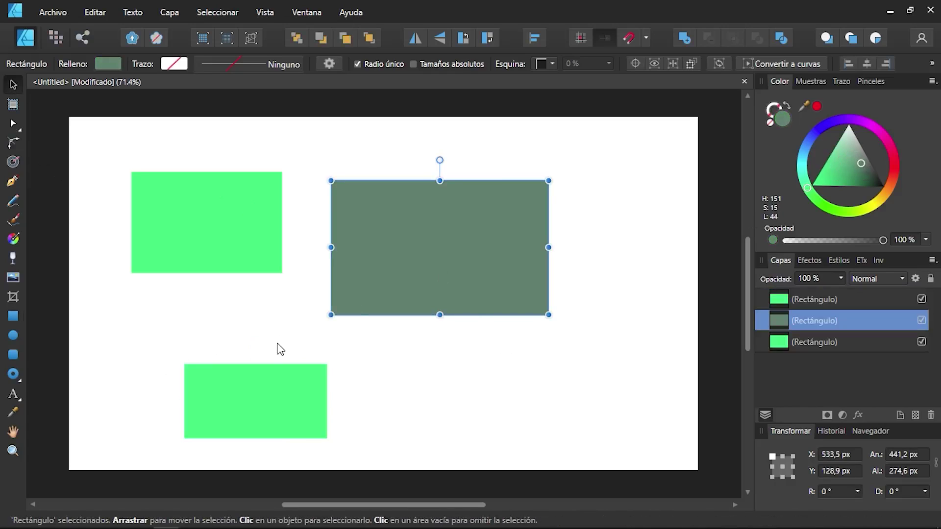
{"action": "left_click", "coordinate": [406, 385]}
Select all objects that share the fill colour of the upper-left green rectangle.
{"action": "left_click", "coordinate": [163, 228]}
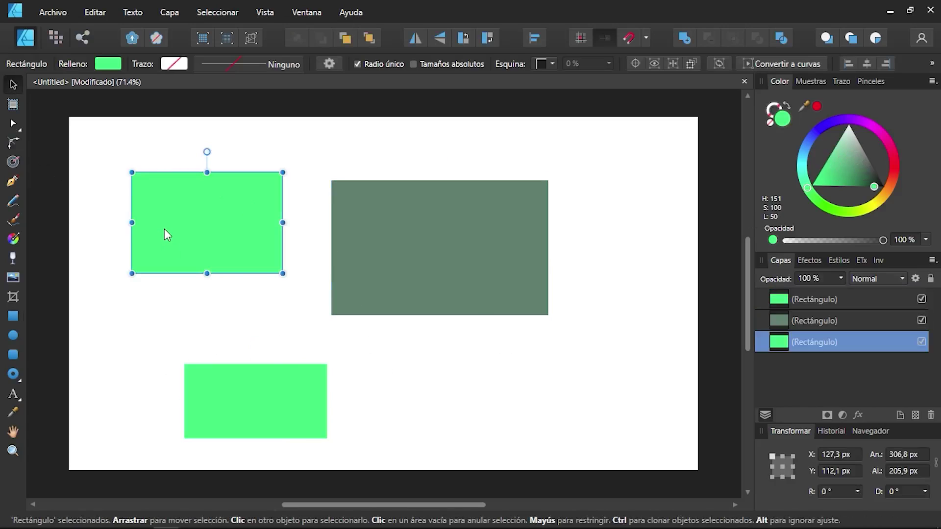
{"action": "left_click", "coordinate": [214, 11]}
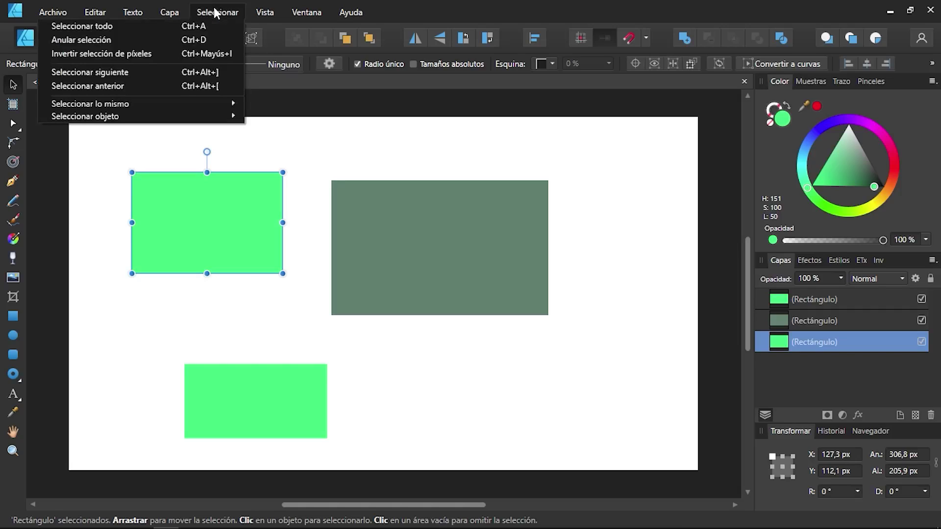
{"action": "mouse_move", "coordinate": [236, 106]}
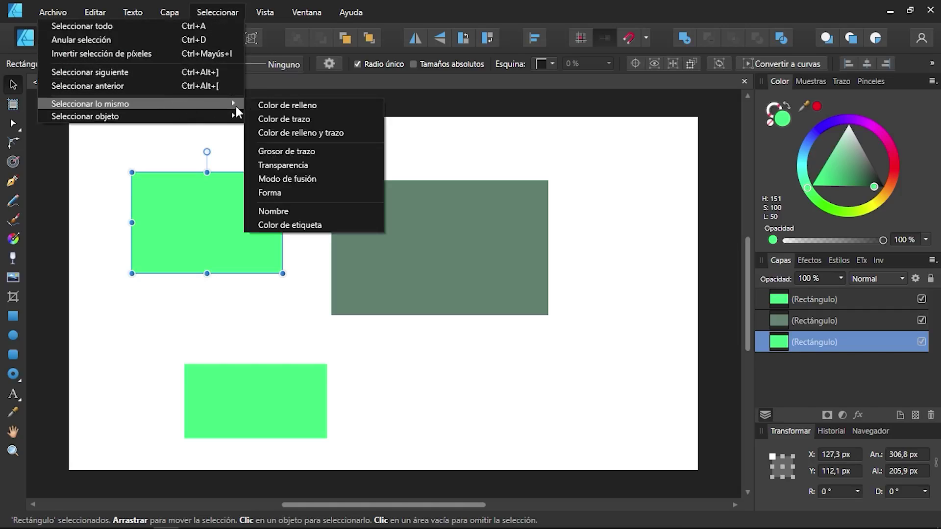
{"action": "left_click", "coordinate": [285, 109]}
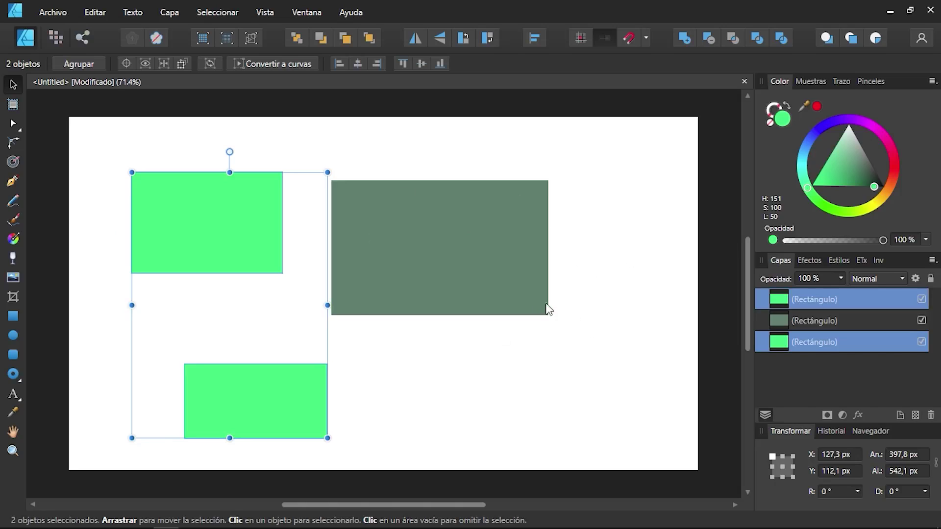
Select all objects with the same stroke colour as the grey-green rectangle, and clear the selection.
{"action": "left_click", "coordinate": [452, 273]}
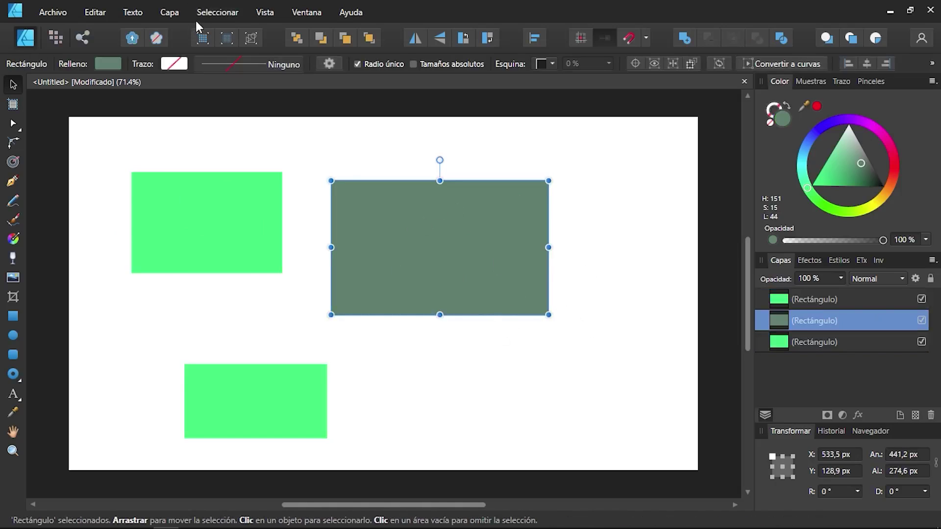
{"action": "left_click", "coordinate": [221, 14]}
{"action": "mouse_move", "coordinate": [204, 106]}
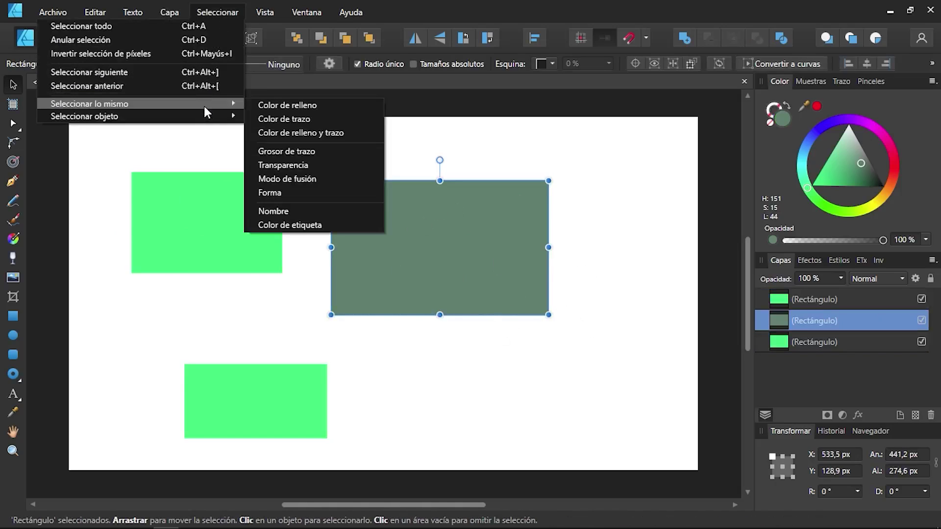
{"action": "left_click", "coordinate": [304, 124]}
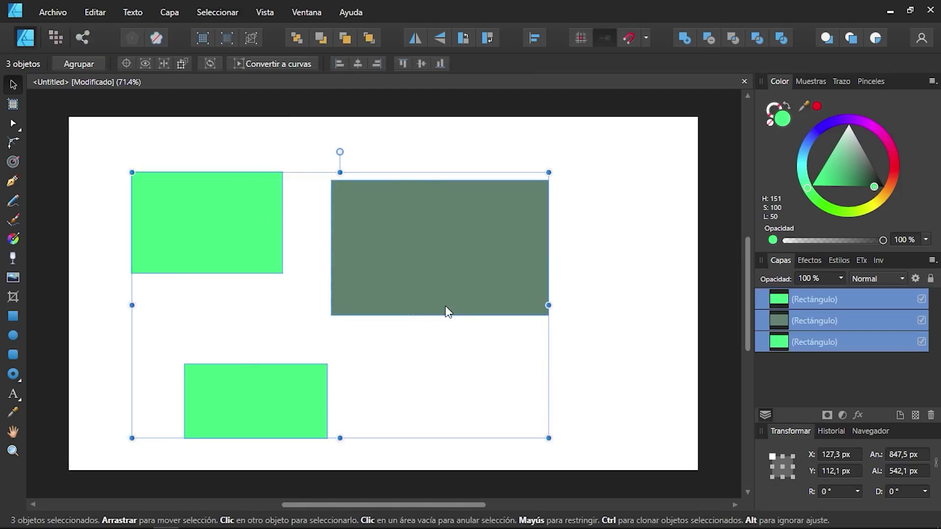
{"action": "left_click", "coordinate": [599, 243]}
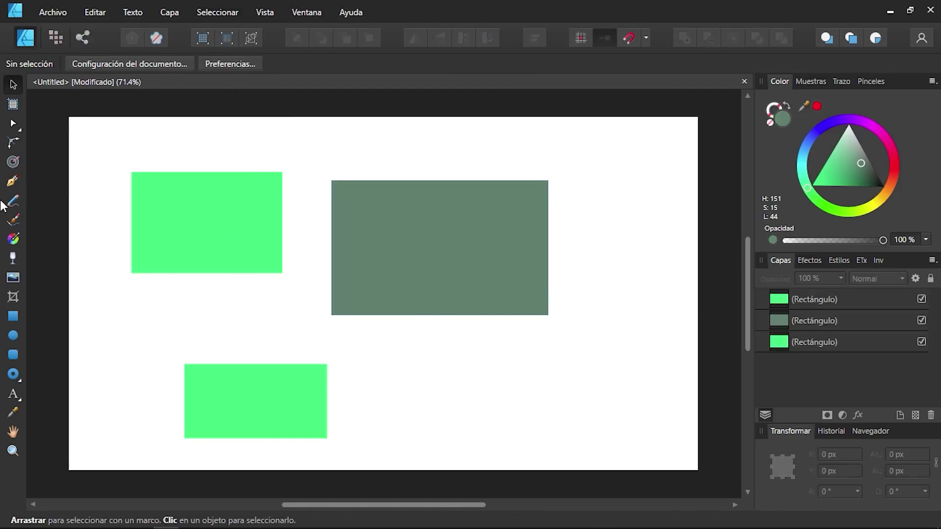
Draw two separate straight Pen lines, one nearly horizontal above the grey-green rectangle and one diagonal at its lower right.
{"action": "left_click", "coordinate": [12, 181]}
{"action": "left_click", "coordinate": [486, 144]}
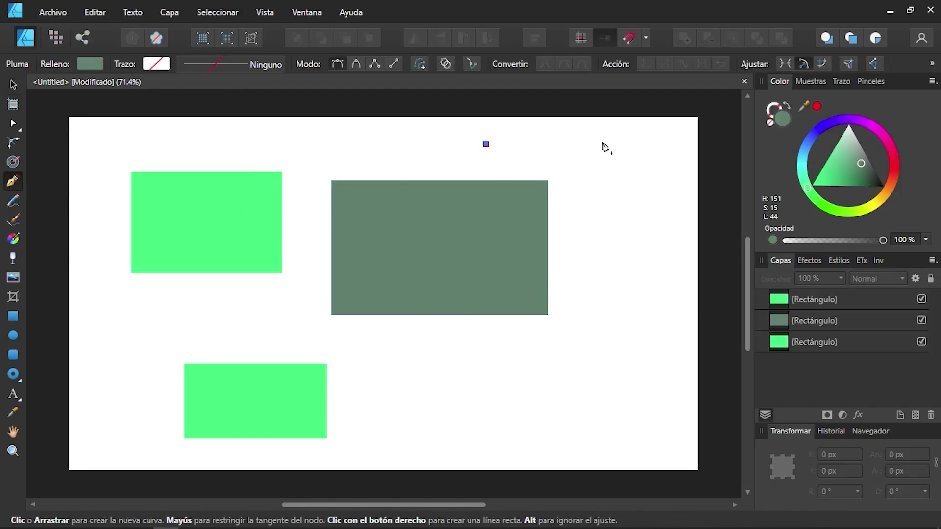
{"action": "left_click", "coordinate": [603, 142]}
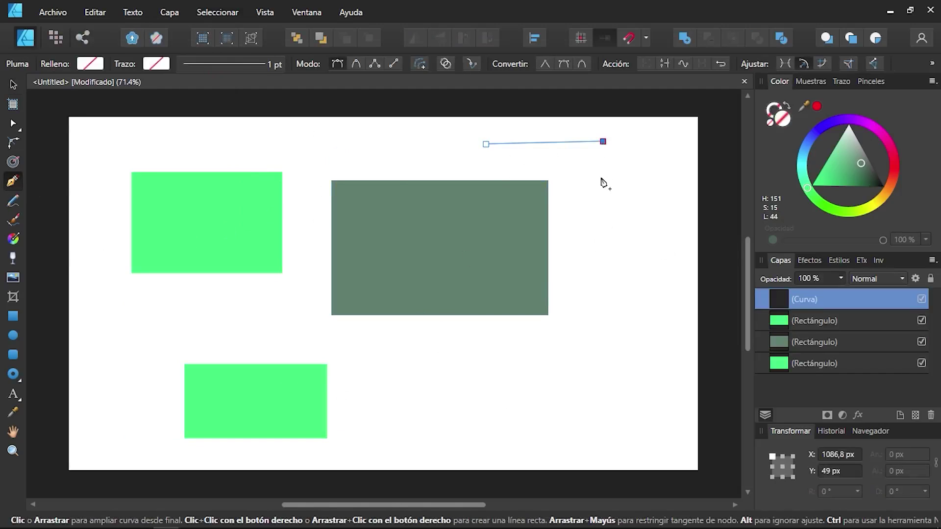
{"action": "key", "text": "Escape"}
{"action": "left_click", "coordinate": [603, 323]}
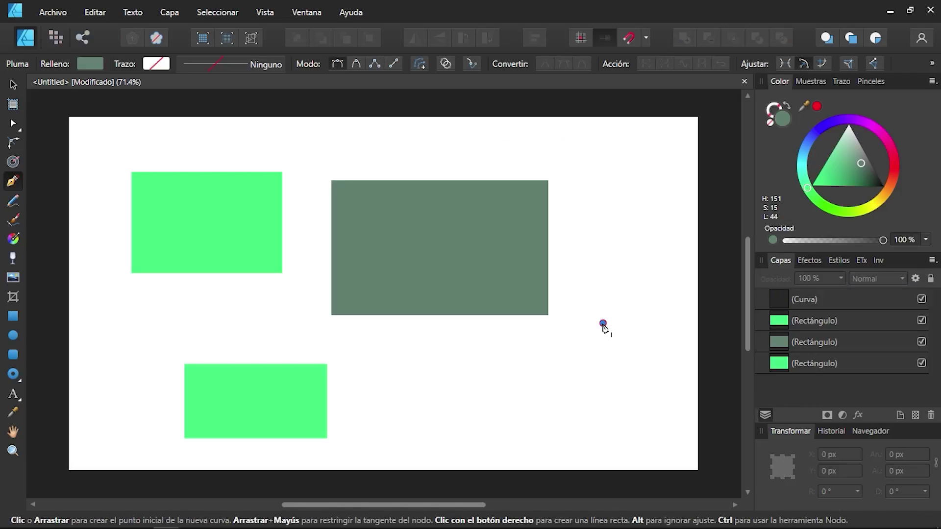
{"action": "left_click", "coordinate": [539, 381]}
{"action": "key", "text": "Escape"}
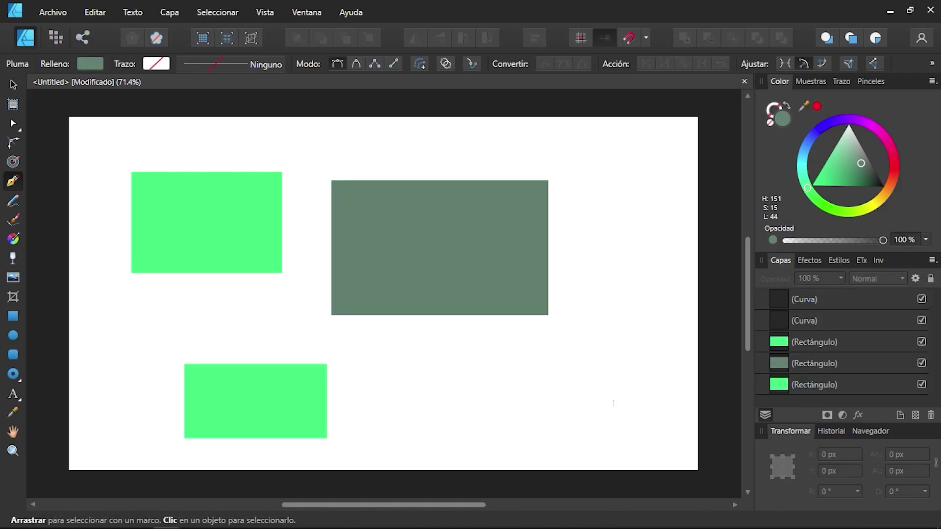
Set the stroke width of both line curves to about 5.2 pt.
{"action": "left_click", "coordinate": [834, 323]}
{"action": "left_click", "coordinate": [815, 300], "text": "shift"}
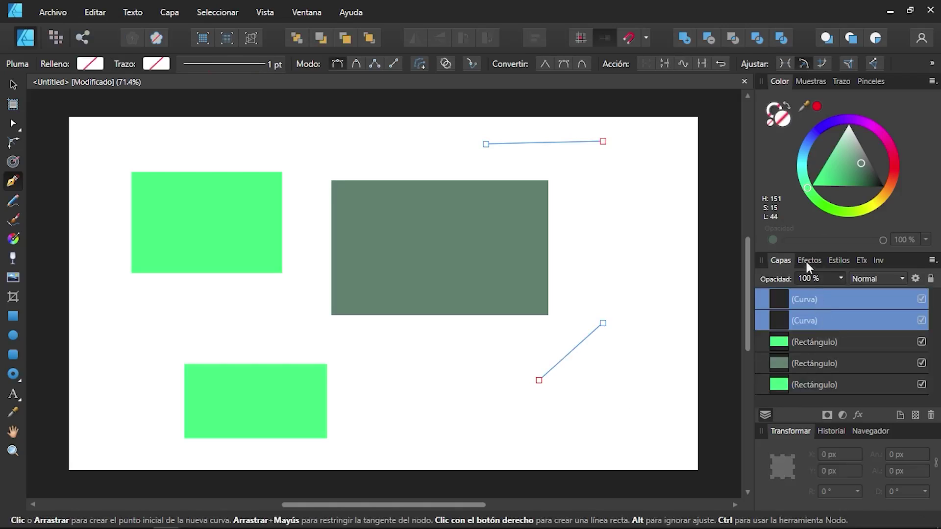
{"action": "left_click", "coordinate": [840, 82]}
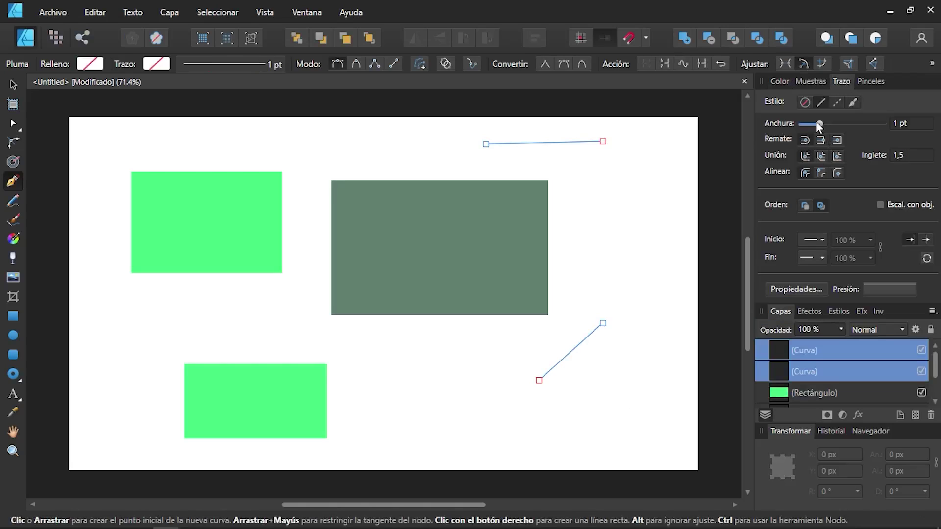
{"action": "mouse_move", "coordinate": [816, 122]}
{"action": "left_mouse_down"}
{"action": "mouse_move", "coordinate": [832, 117]}
{"action": "mouse_move", "coordinate": [827, 124]}
{"action": "left_mouse_up"}
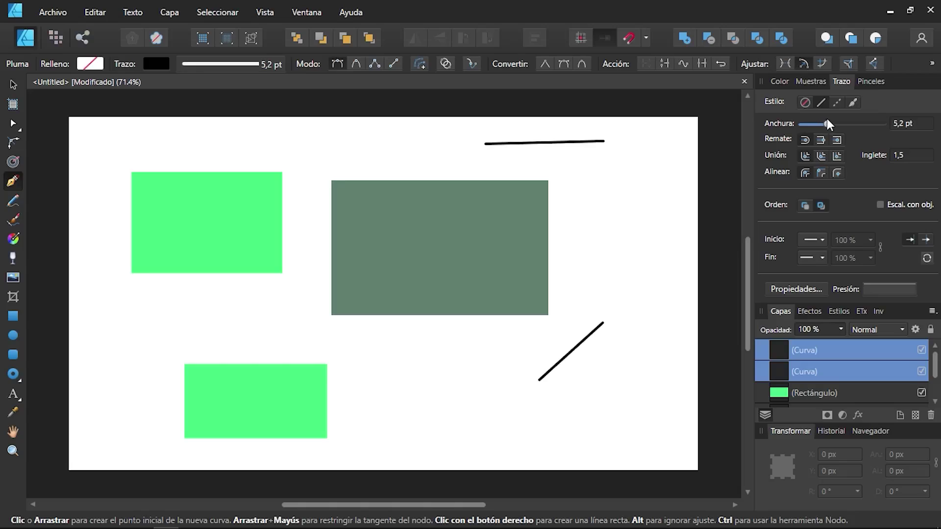
Draw a third slanted straight line to the right of the grey-green rectangle with the Pen tool and clear the selection.
{"action": "left_click", "coordinate": [631, 242]}
{"action": "left_click", "coordinate": [667, 298]}
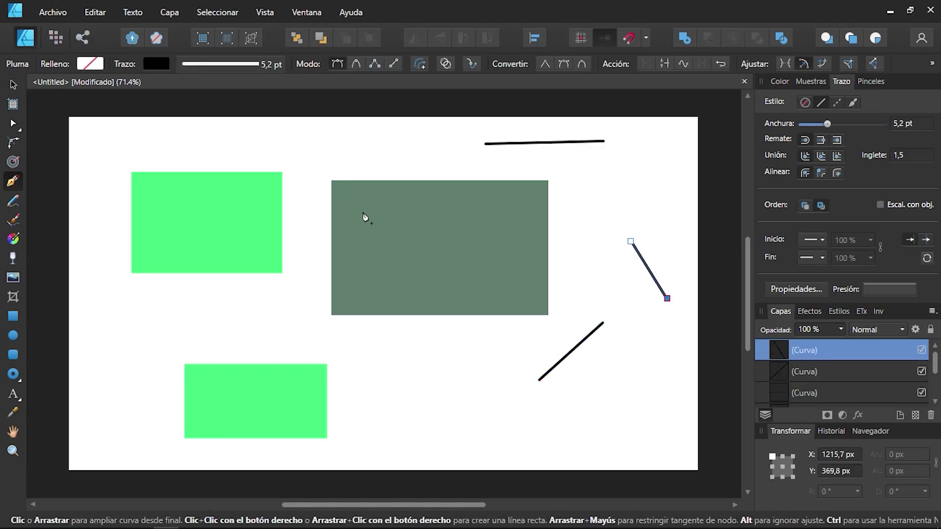
{"action": "left_click", "coordinate": [13, 84]}
{"action": "left_click", "coordinate": [323, 143]}
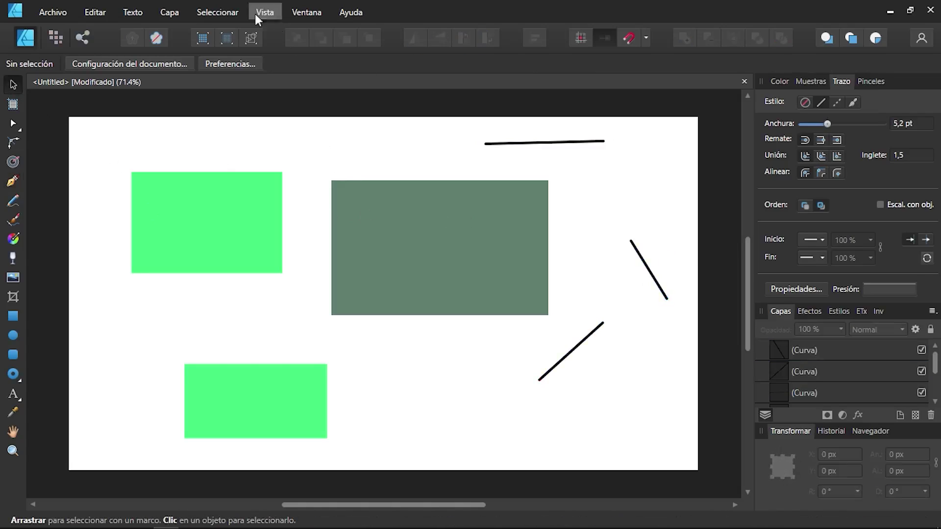
Select all open curves by object type, and clear the selection.
{"action": "left_click", "coordinate": [221, 2]}
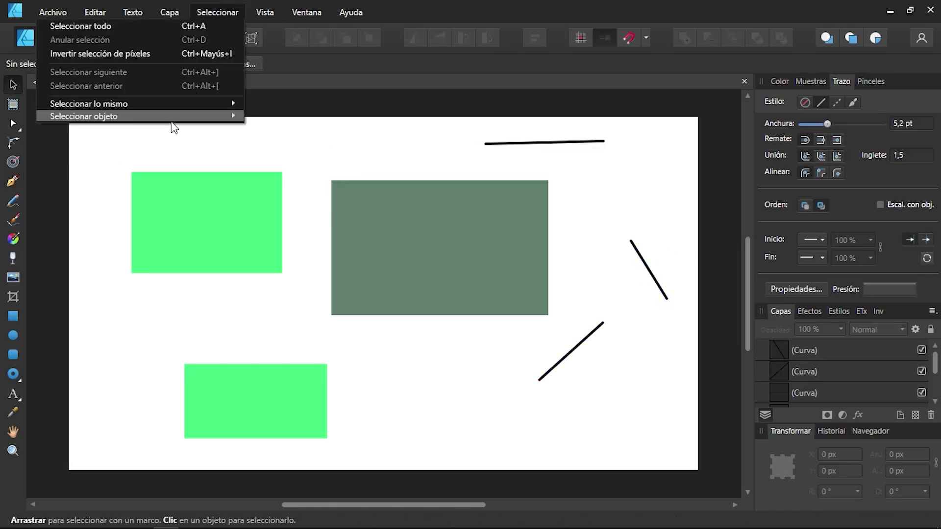
{"action": "mouse_move", "coordinate": [173, 121]}
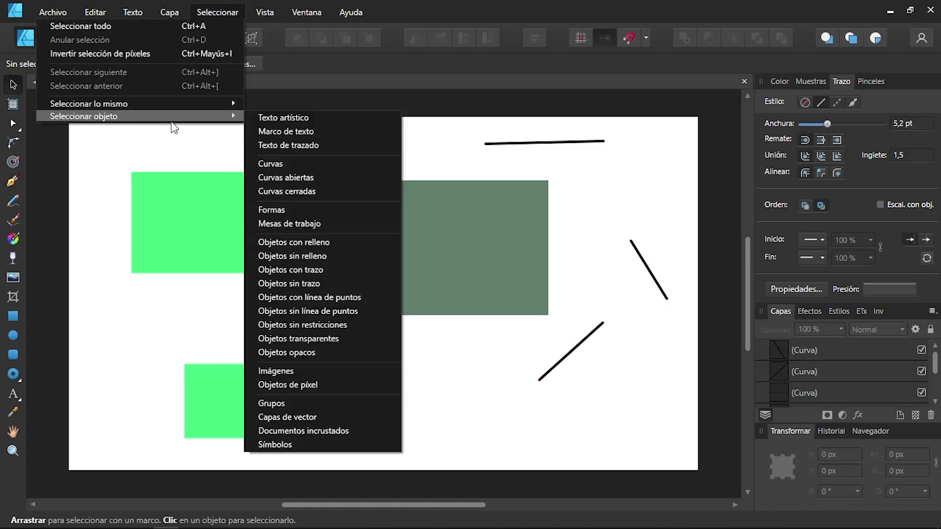
{"action": "left_click", "coordinate": [316, 177]}
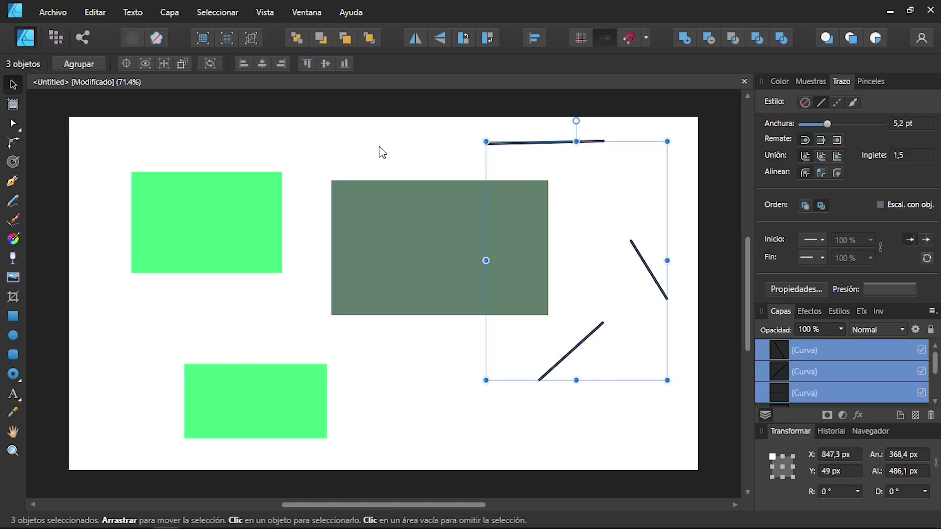
{"action": "left_click", "coordinate": [300, 142]}
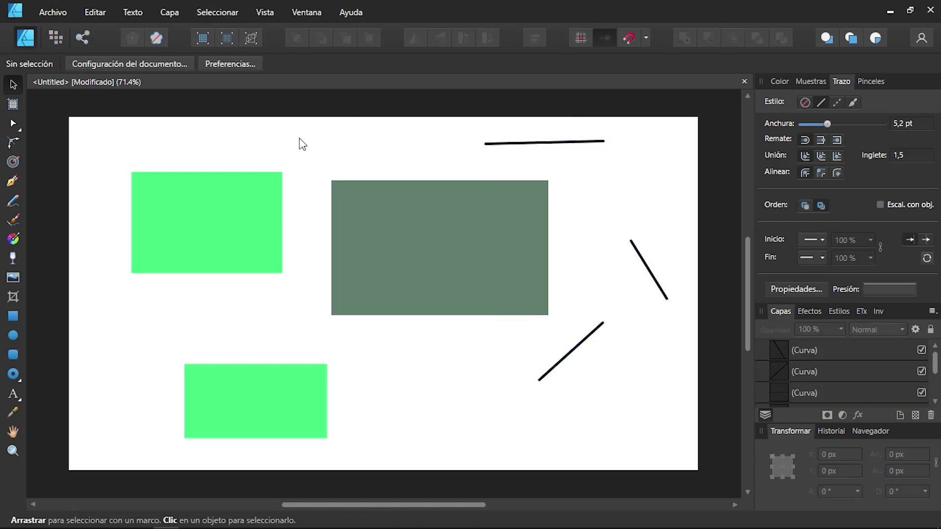
Select all open curves by object type, thin their stroke width to about 0.7 pt and deselect them.
{"action": "left_click", "coordinate": [224, 13]}
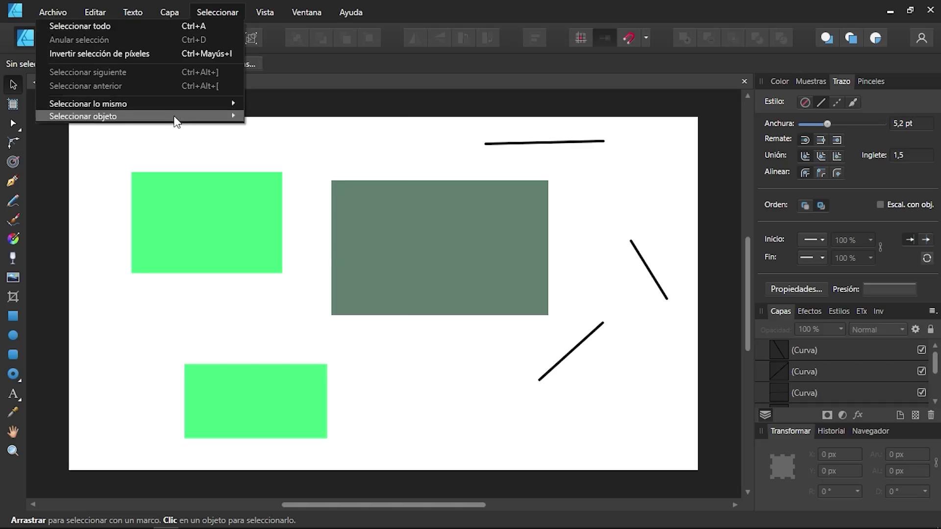
{"action": "mouse_move", "coordinate": [208, 119]}
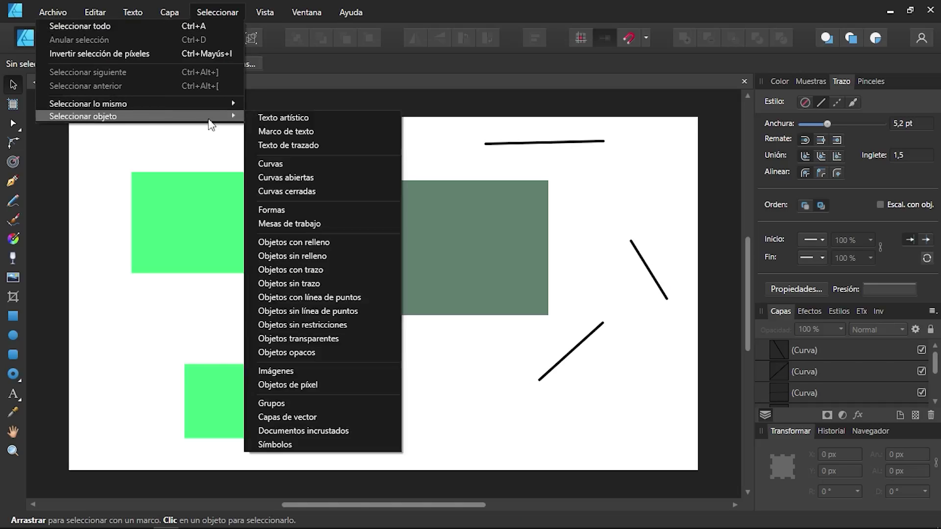
{"action": "left_click", "coordinate": [312, 177]}
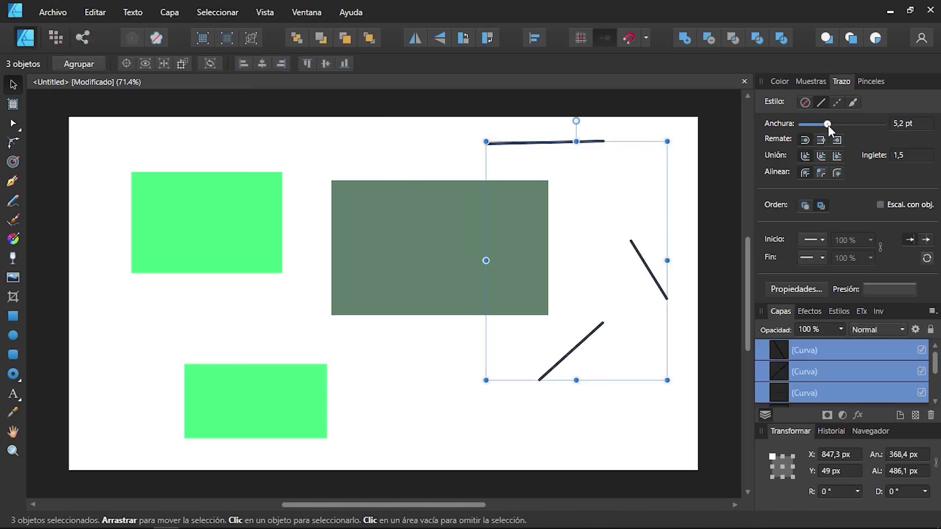
{"action": "left_click_drag", "start_coordinate": [828, 125], "coordinate": [813, 130]}
{"action": "left_click", "coordinate": [306, 149]}
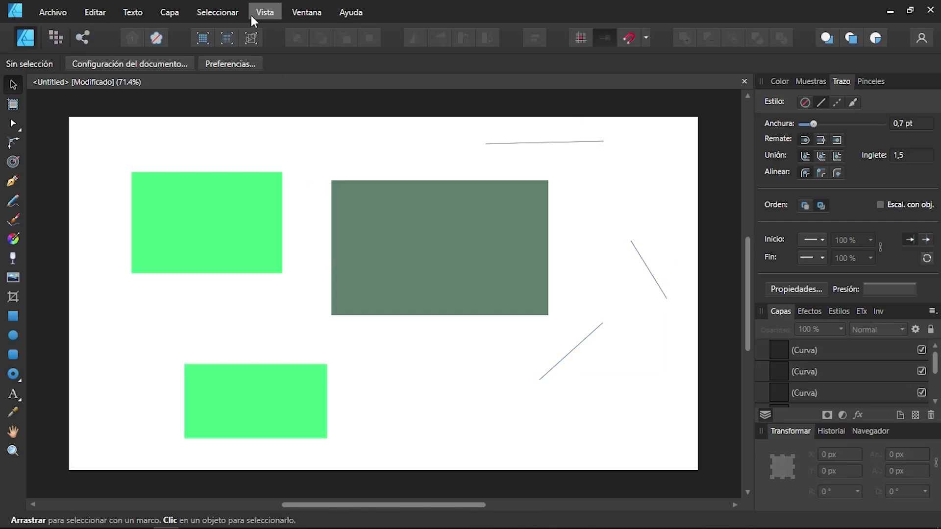
{"action": "left_click", "coordinate": [228, 14]}
{"action": "mouse_move", "coordinate": [229, 120]}
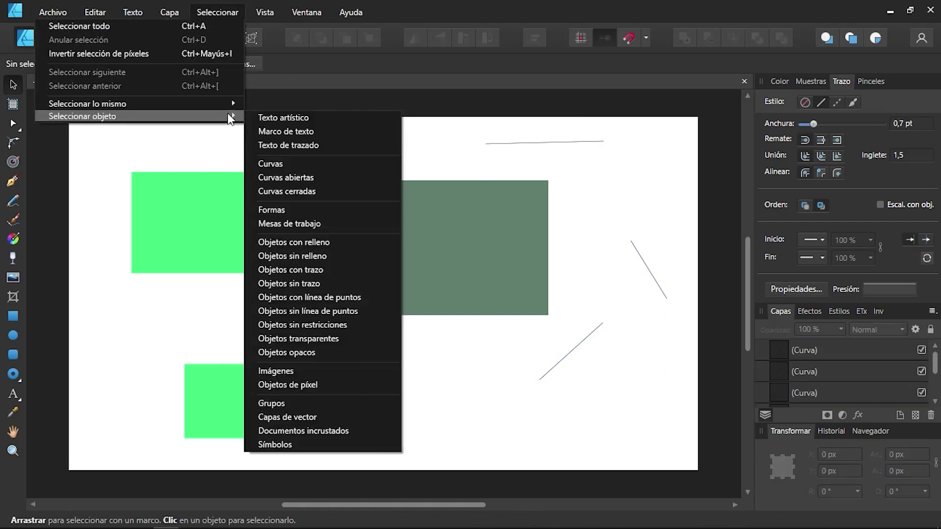
{"action": "mouse_move", "coordinate": [224, 101]}
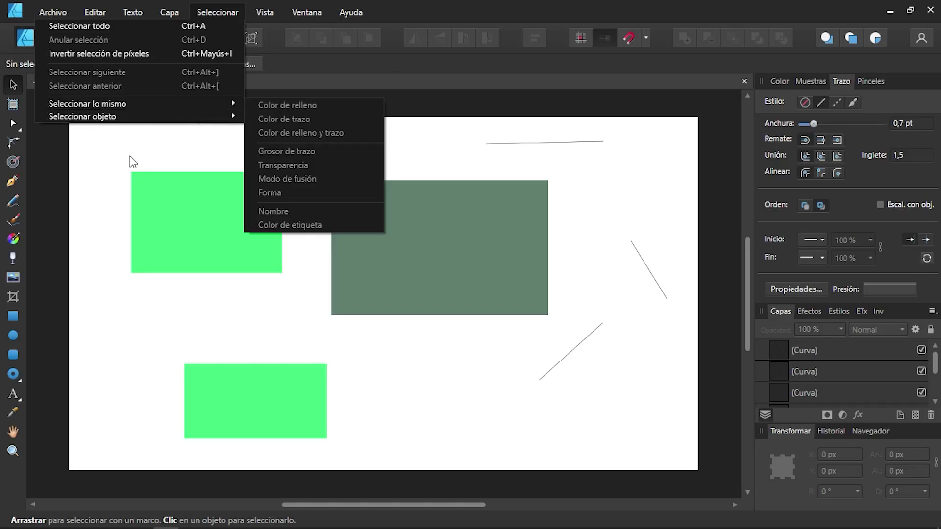
{"action": "key", "text": "Escape"}
{"action": "key", "text": "Escape"}
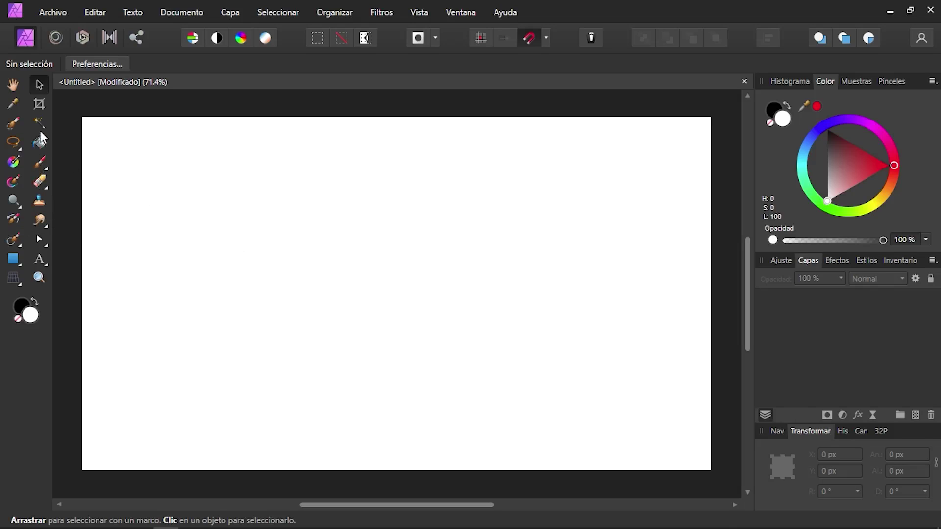
Draw a two-node arched curve across the middle of the blank page with the Pen tool.
{"action": "left_click", "coordinate": [19, 146]}
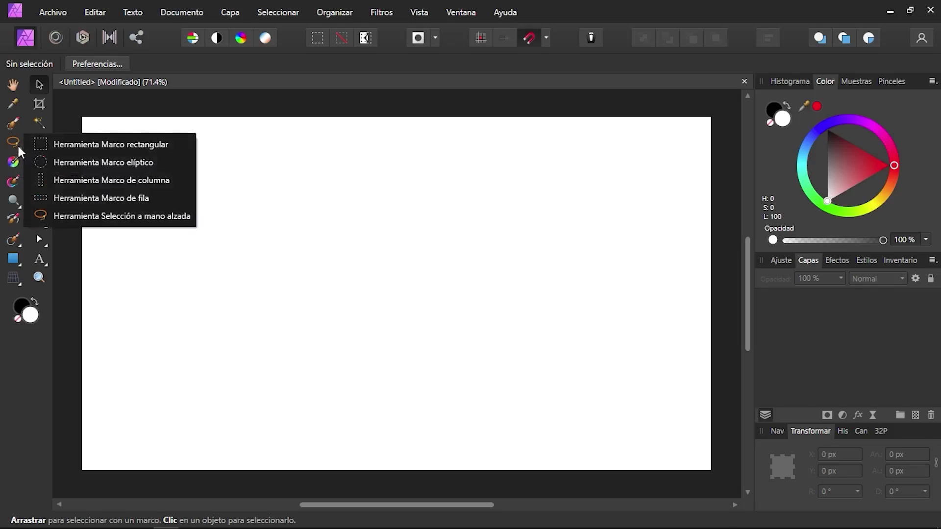
{"action": "left_click", "coordinate": [85, 266]}
{"action": "left_click", "coordinate": [44, 238]}
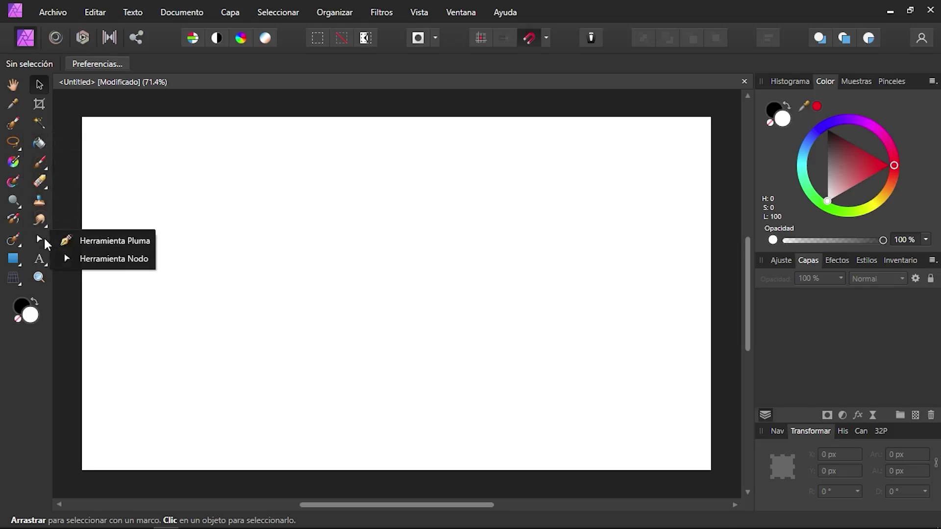
{"action": "left_click", "coordinate": [72, 242]}
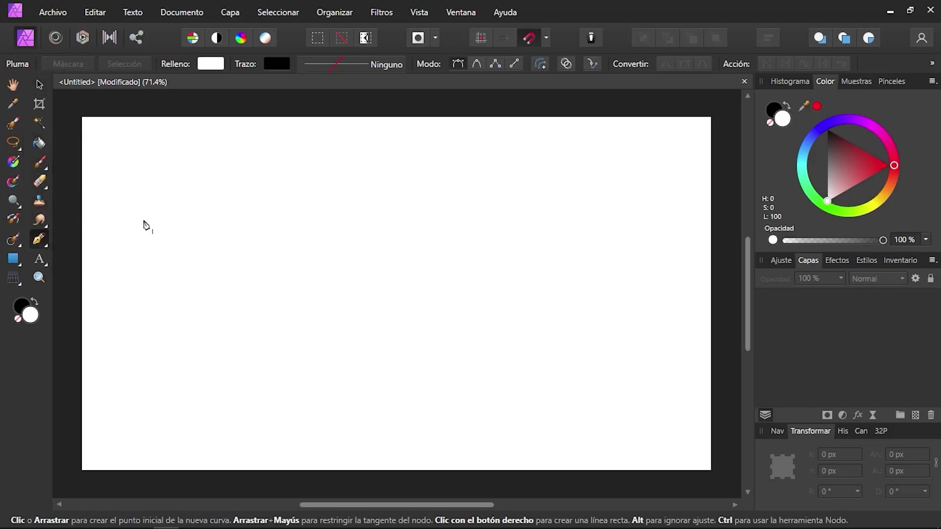
{"action": "left_click_drag", "start_coordinate": [143, 258], "coordinate": [240, 246]}
{"action": "left_click_drag", "start_coordinate": [539, 263], "coordinate": [731, 341]}
{"action": "key", "text": "ctrl+z"}
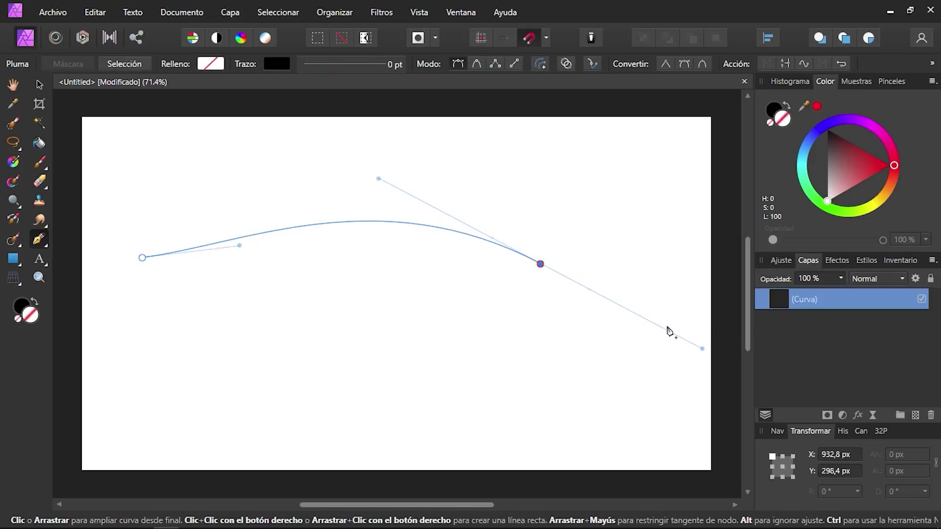
Bend the curve's start into a downward wave with its control handle, then convert it to a text path reading "Ejemplo".
{"action": "left_click_drag", "start_coordinate": [239, 246], "coordinate": [278, 298]}
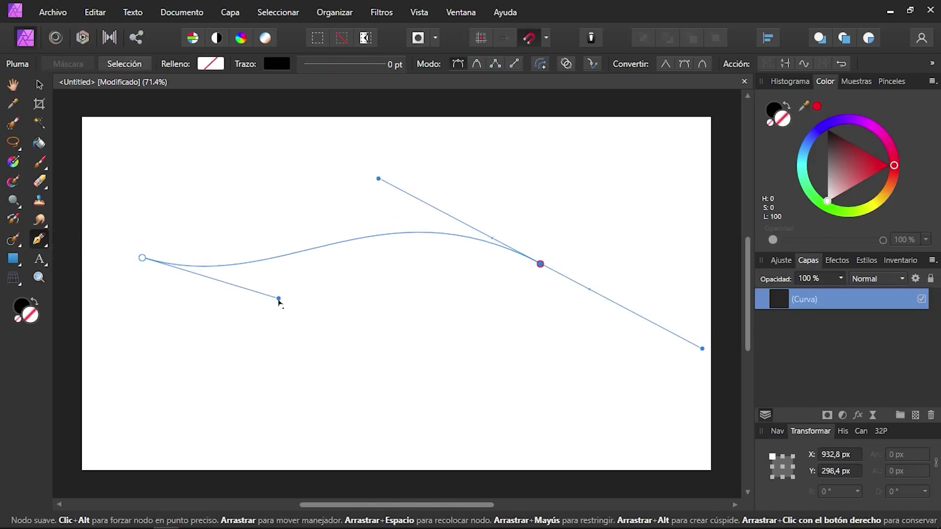
{"action": "left_click", "coordinate": [40, 260]}
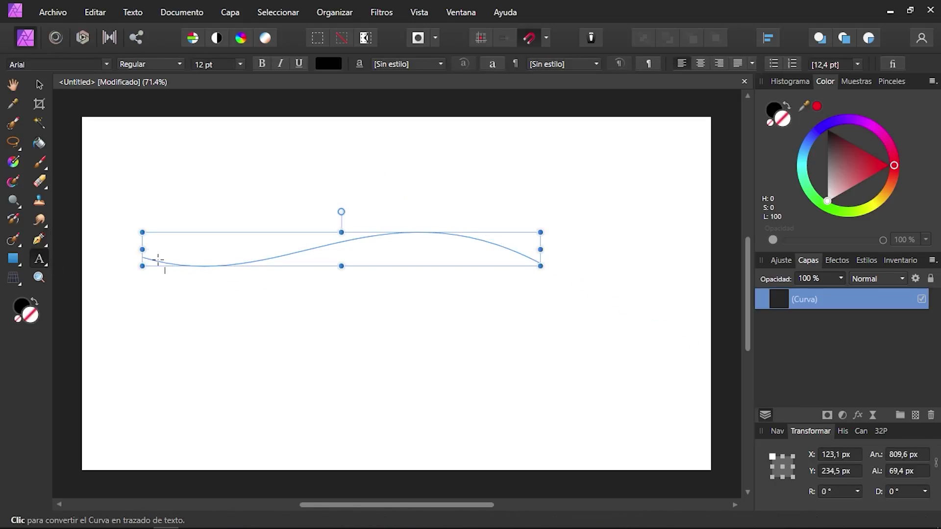
{"action": "left_click", "coordinate": [157, 260]}
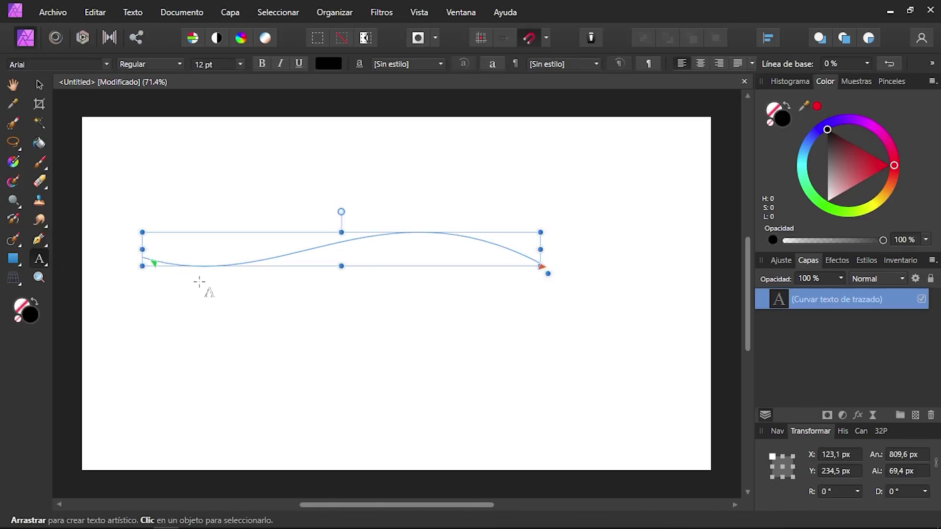
{"action": "type", "text": "Ejemplo"}
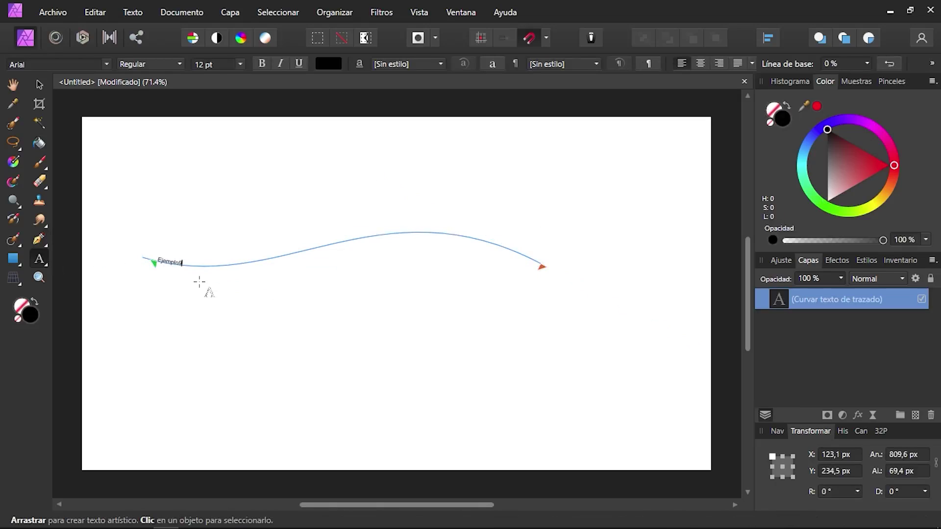
Enlarge the path text "Ejemplo" to 144 pt and shift its start and end markers inward along the curve.
{"action": "double_click", "coordinate": [167, 261]}
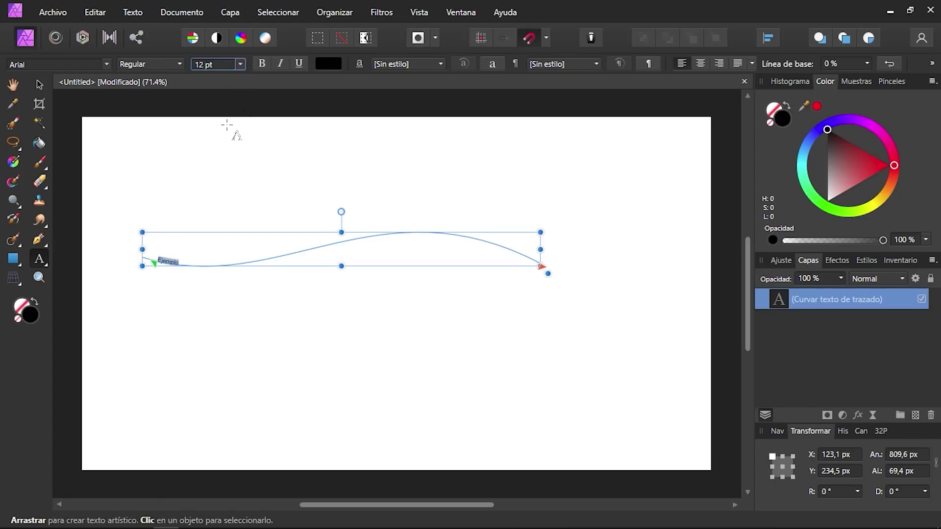
{"action": "left_click", "coordinate": [241, 67]}
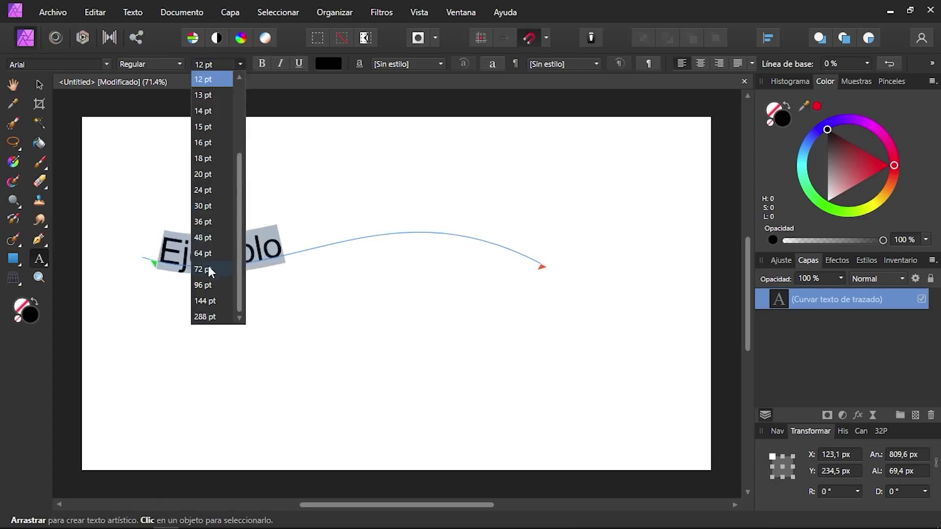
{"action": "left_click", "coordinate": [212, 301]}
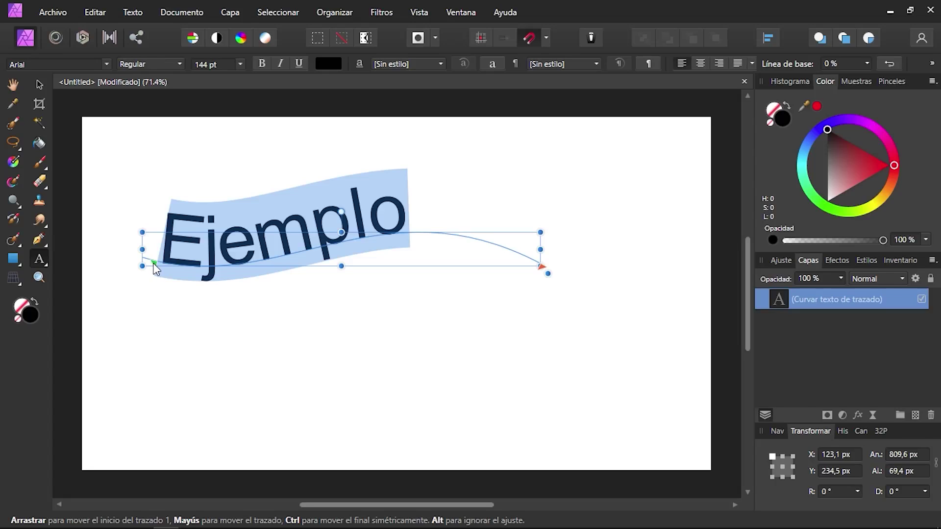
{"action": "mouse_move", "coordinate": [154, 264]}
{"action": "left_mouse_down"}
{"action": "mouse_move", "coordinate": [211, 269]}
{"action": "mouse_move", "coordinate": [171, 266]}
{"action": "left_mouse_up"}
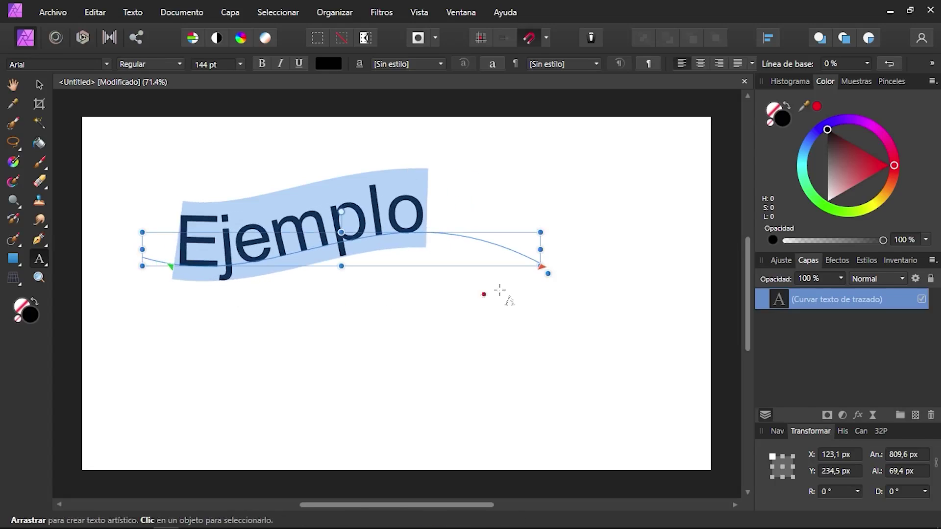
{"action": "left_click_drag", "start_coordinate": [543, 269], "coordinate": [483, 244]}
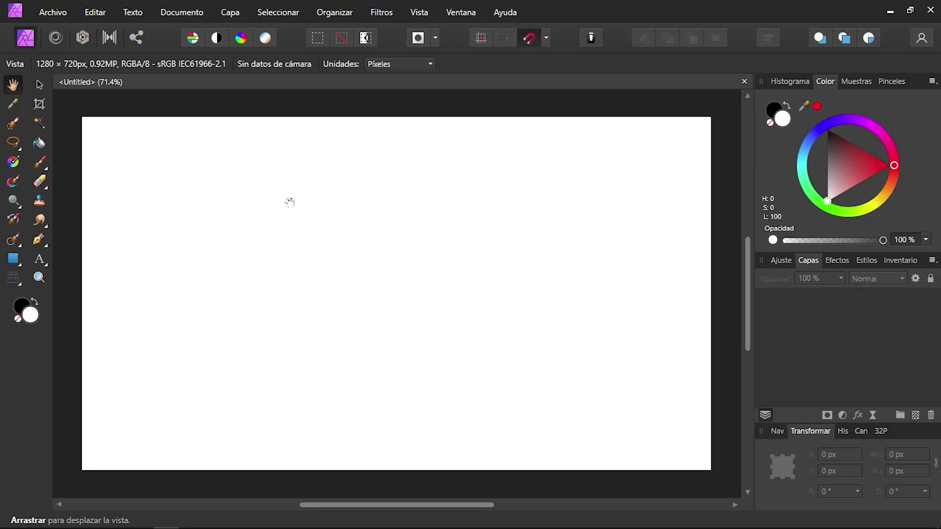
Place the image 137436.jpg at its default size in the middle of the blank page.
{"action": "left_click", "coordinate": [66, 15]}
{"action": "left_click", "coordinate": [52, 311]}
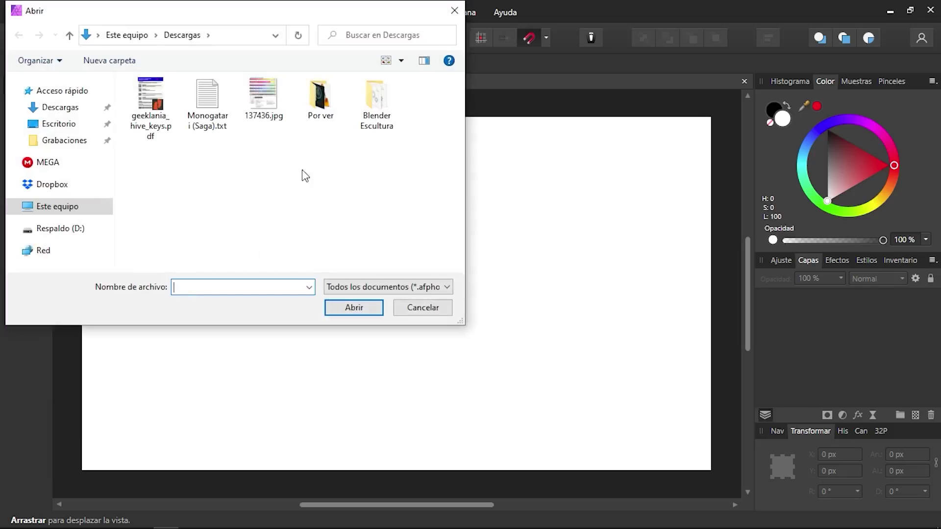
{"action": "double_click", "coordinate": [262, 96]}
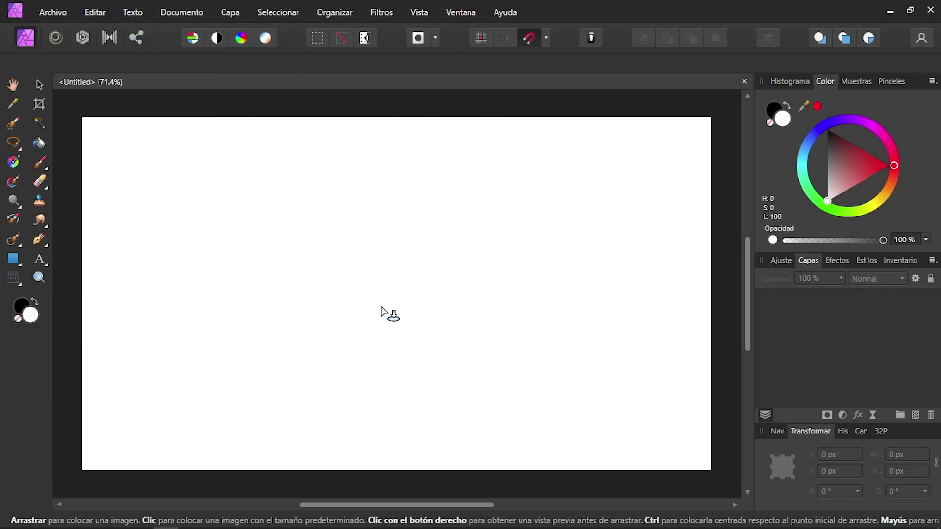
{"action": "left_click", "coordinate": [392, 299]}
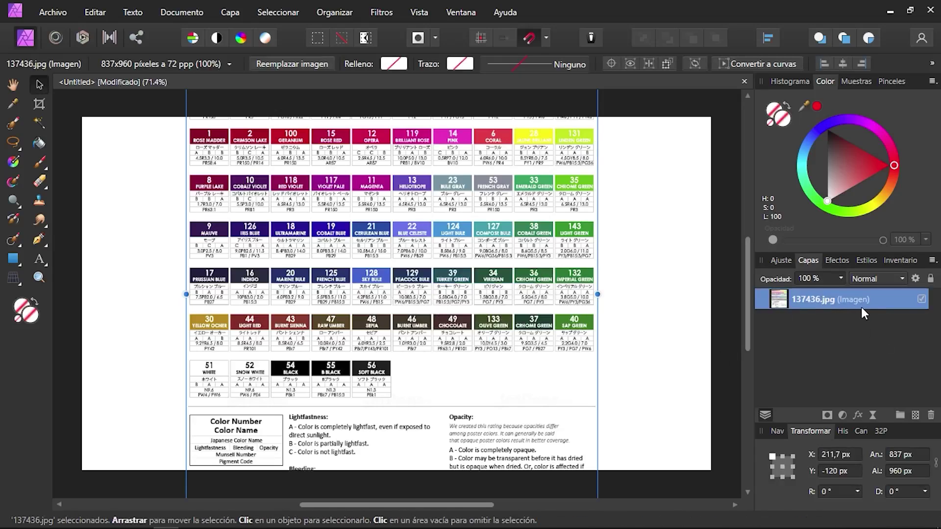
Add a live Liquify filter to the image and warp the swatches around Cobalt Violet, using a 128 px brush and 29 mesh divisions.
{"action": "left_click", "coordinate": [872, 416]}
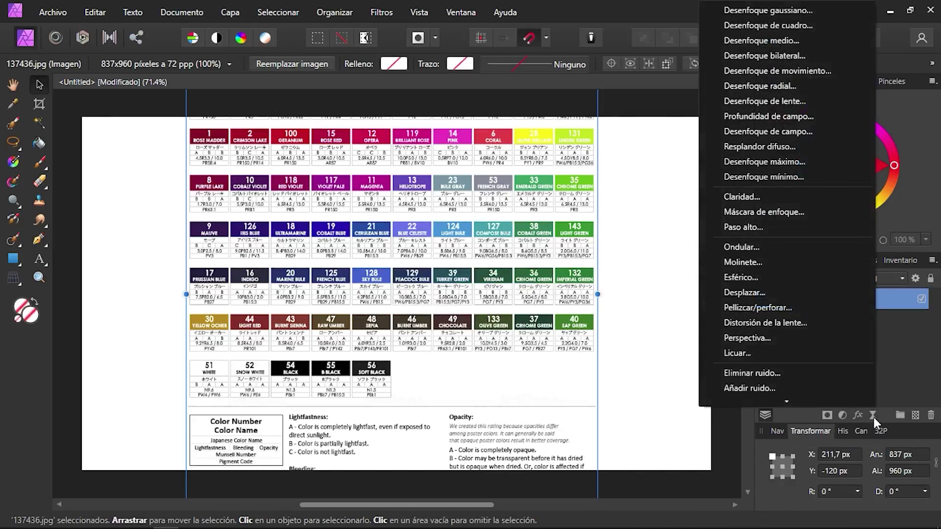
{"action": "left_click", "coordinate": [739, 348]}
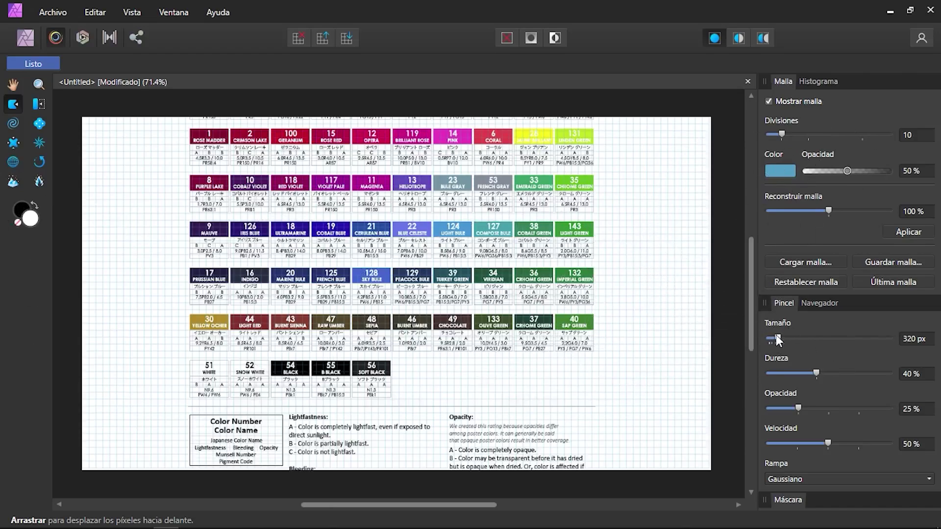
{"action": "left_click_drag", "start_coordinate": [776, 335], "coordinate": [772, 337]}
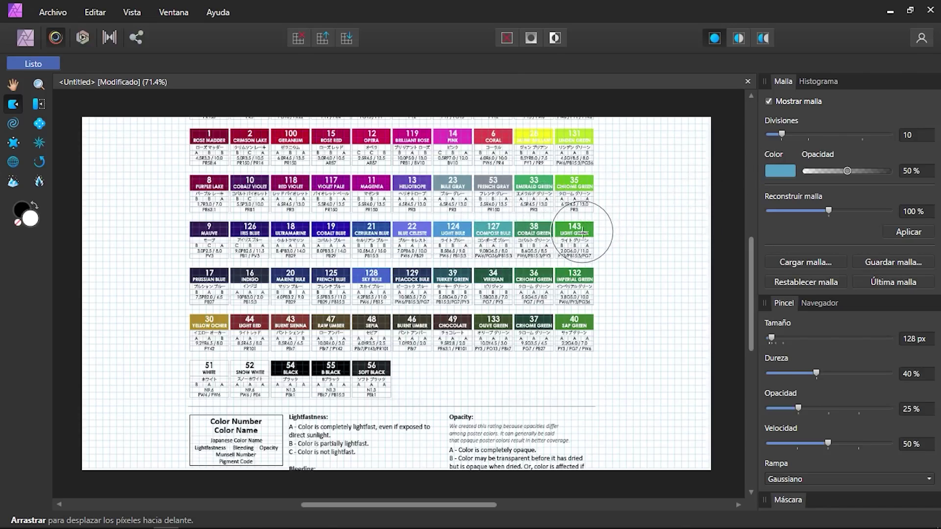
{"action": "left_click_drag", "start_coordinate": [782, 131], "coordinate": [832, 133]}
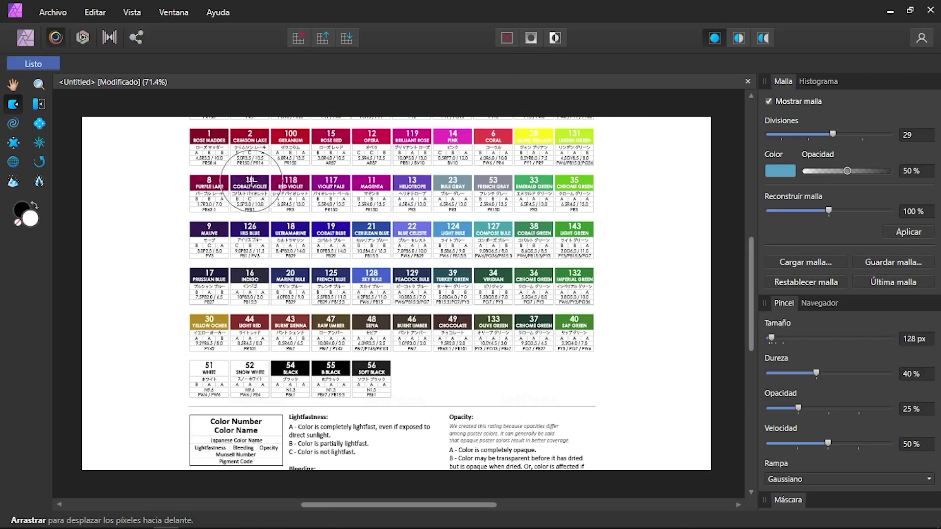
{"action": "mouse_move", "coordinate": [251, 181]}
{"action": "left_mouse_down"}
{"action": "mouse_move", "coordinate": [235, 162]}
{"action": "mouse_move", "coordinate": [271, 225]}
{"action": "left_mouse_up"}
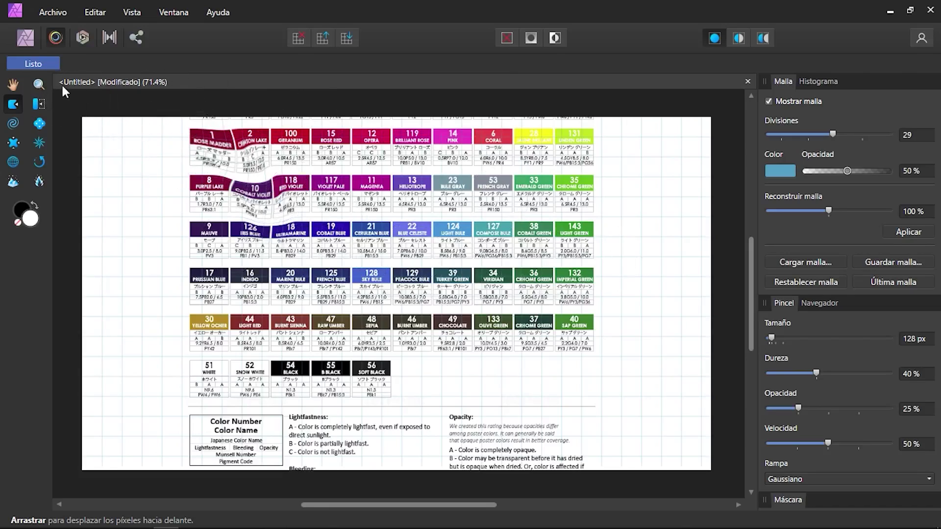
{"action": "left_click", "coordinate": [34, 64]}
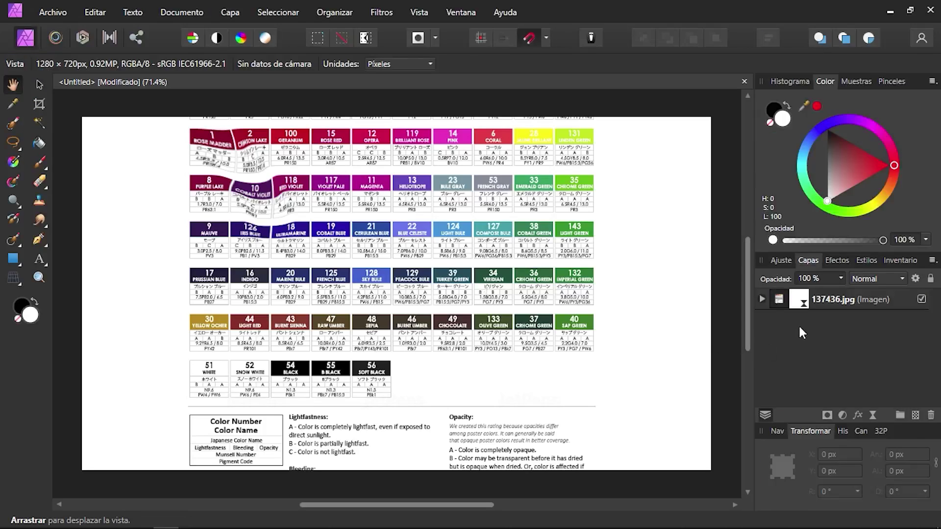
Move the nested Liquify filter layer out of the image layer and place it above the image.
{"action": "left_click", "coordinate": [761, 300]}
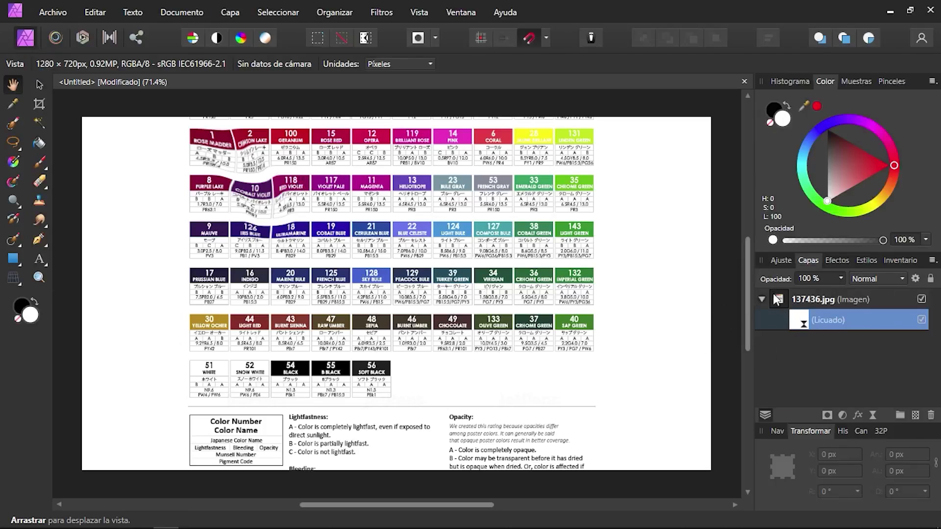
{"action": "left_click", "coordinate": [795, 298]}
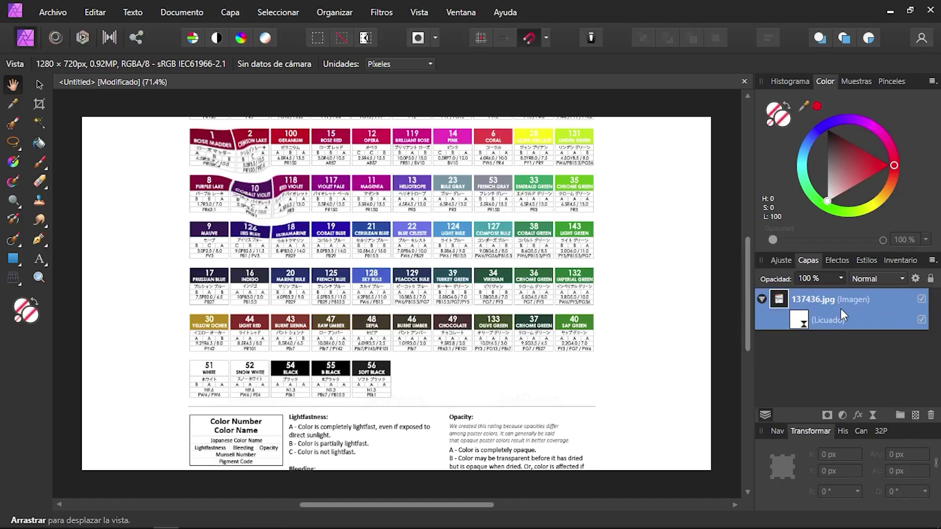
{"action": "left_click", "coordinate": [803, 323]}
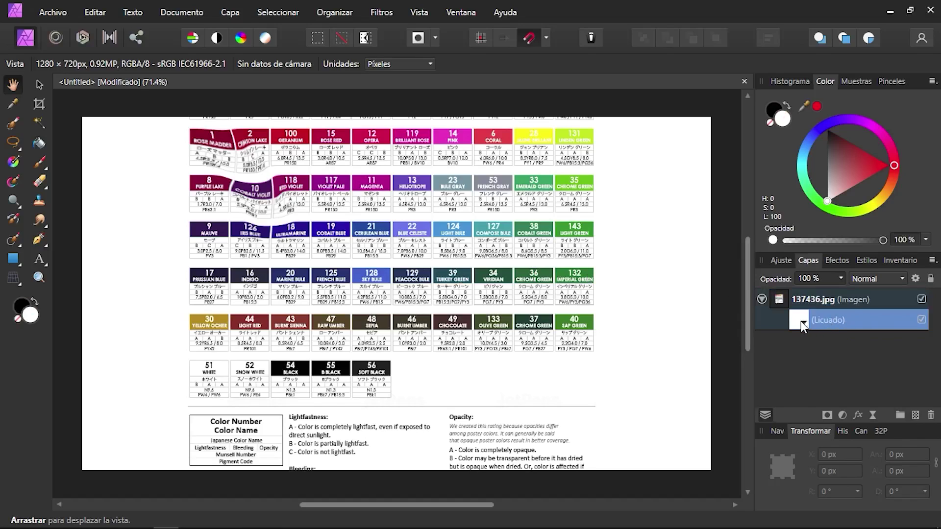
{"action": "left_click_drag", "start_coordinate": [798, 320], "coordinate": [778, 290]}
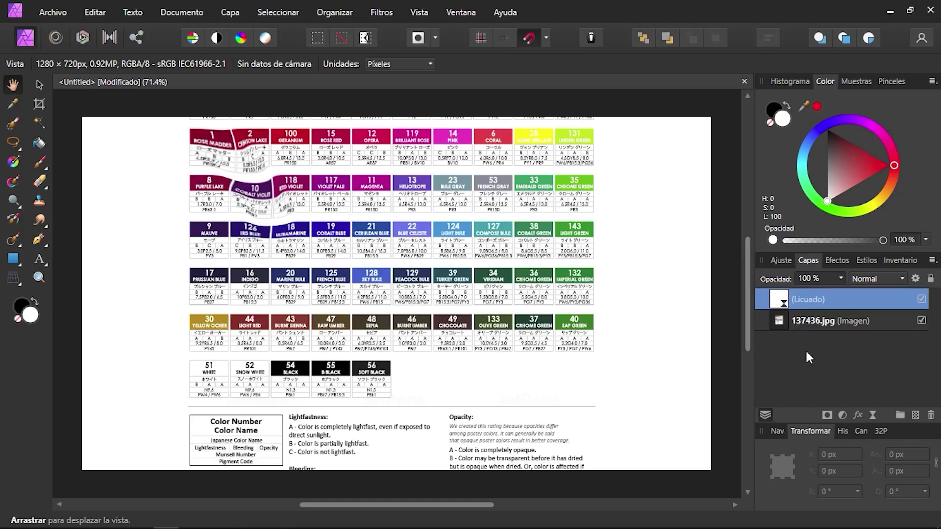
Move only the image layer up and to the left, to about X 52 px and Y -174.6 px, beneath the Liquify filter.
{"action": "left_click", "coordinate": [775, 322]}
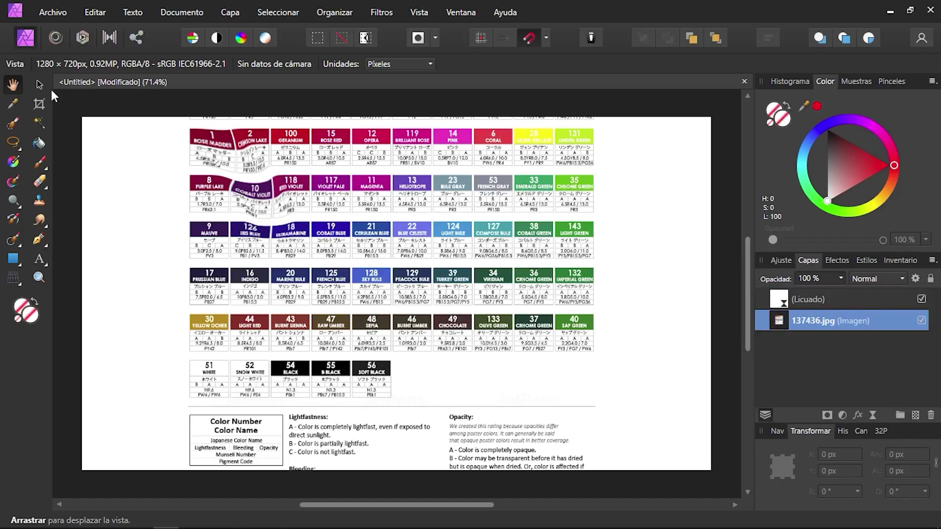
{"action": "left_click", "coordinate": [39, 85]}
{"action": "left_click_drag", "start_coordinate": [399, 260], "coordinate": [353, 234]}
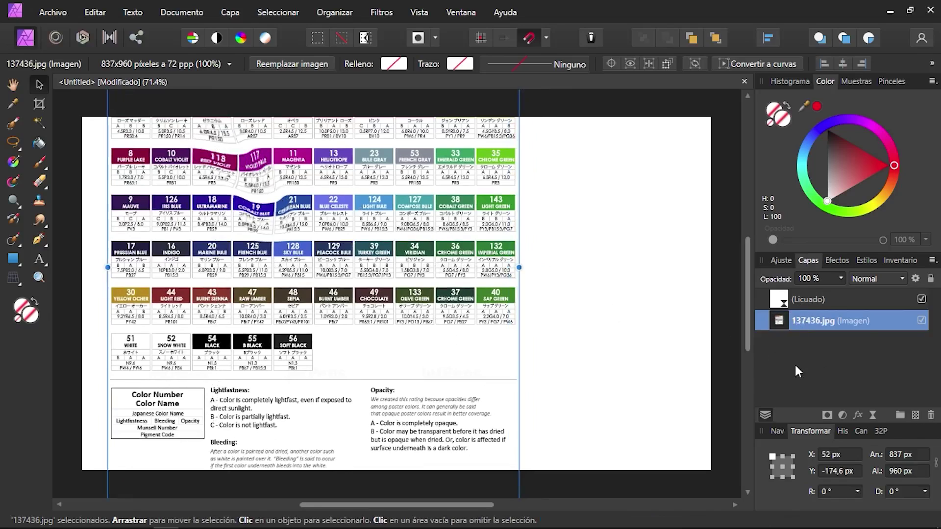
Reopen the live Liquify filter to review its mesh and brush settings, and return to the layers.
{"action": "left_click", "coordinate": [781, 301]}
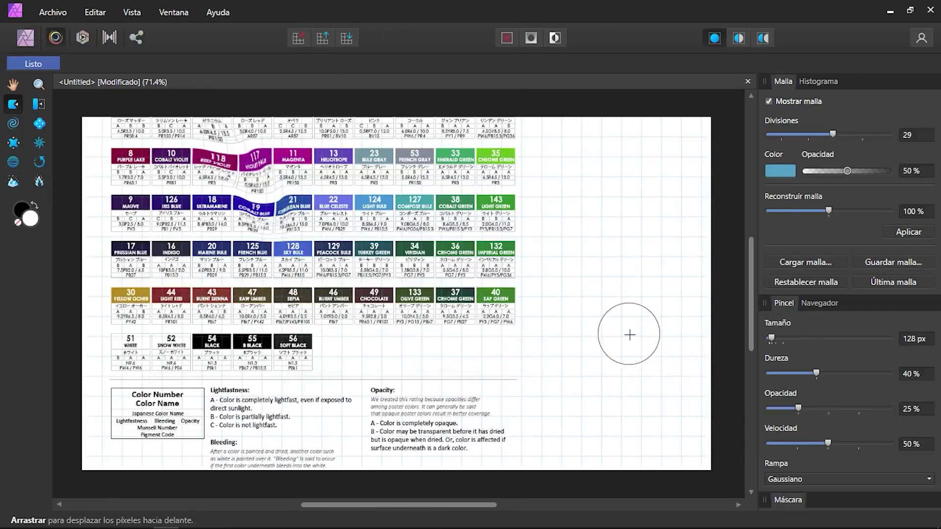
{"action": "left_click", "coordinate": [32, 63]}
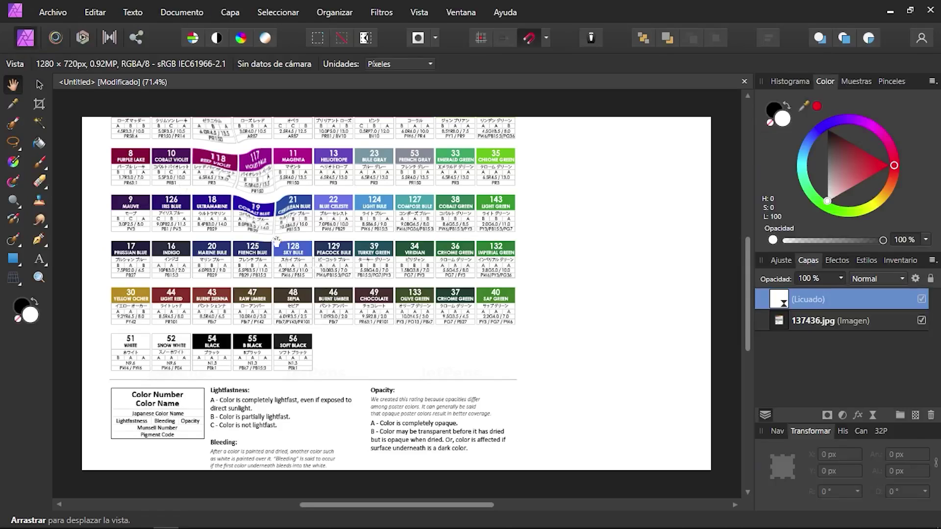
{"action": "left_click", "coordinate": [55, 39]}
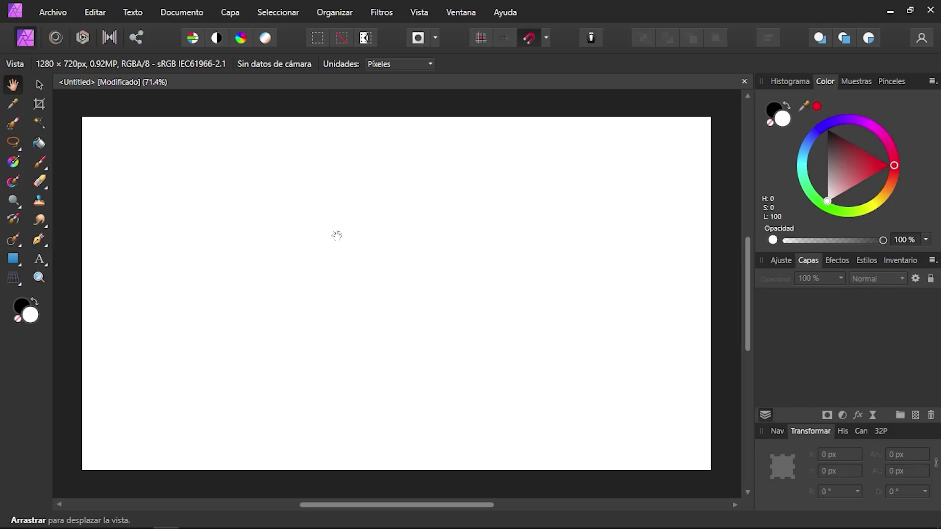
Place 137436.jpg on the blank page as a small image about 212 × 243 px, left of centre.
{"action": "left_click", "coordinate": [61, 6]}
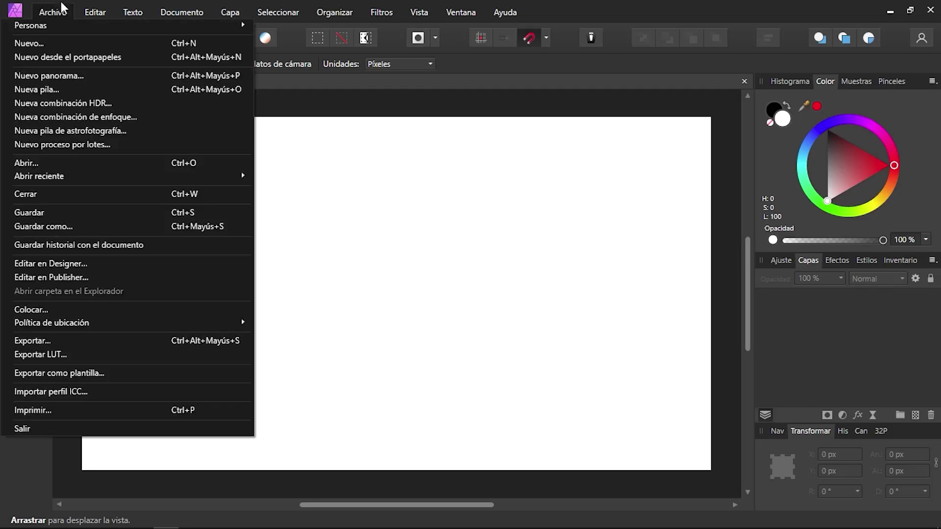
{"action": "left_click", "coordinate": [53, 309]}
{"action": "double_click", "coordinate": [255, 102]}
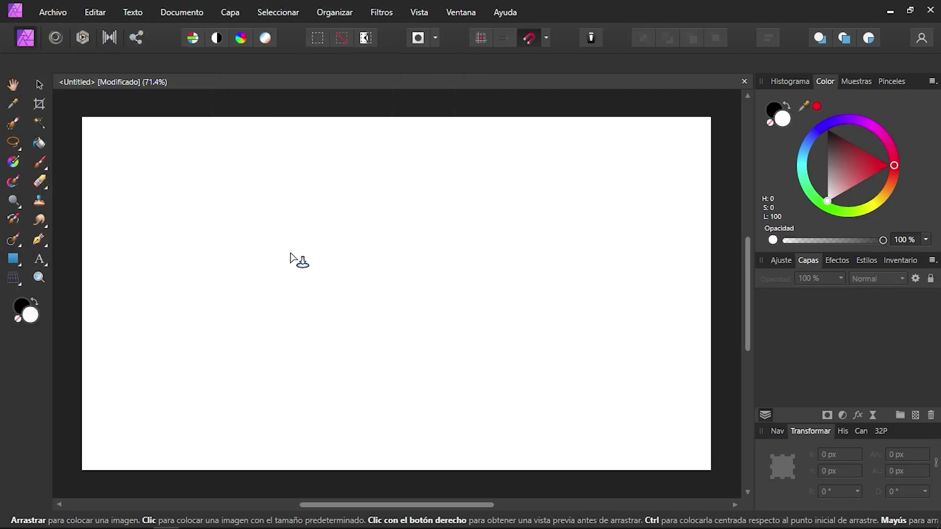
{"action": "left_click_drag", "start_coordinate": [253, 187], "coordinate": [362, 316]}
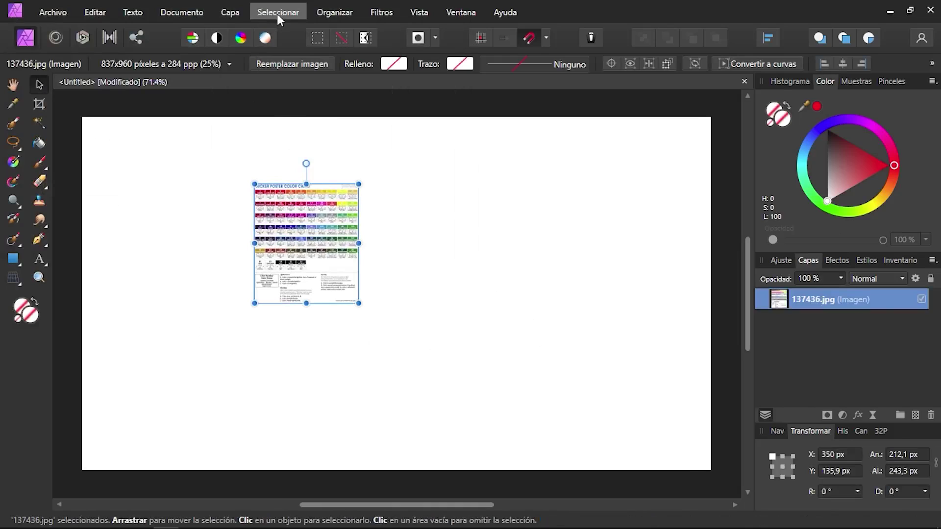
Create a linked duplicate of the small image and move it right of the original, to X 640 px.
{"action": "left_click", "coordinate": [228, 13]}
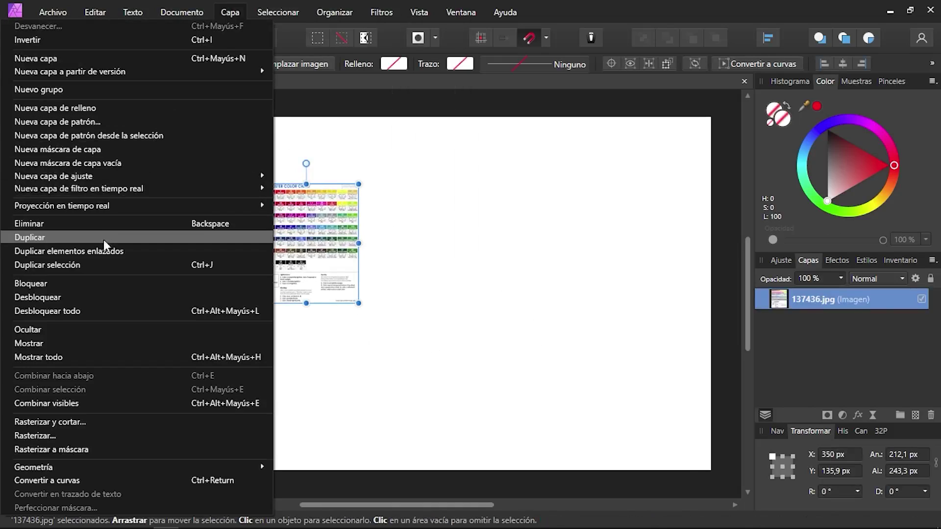
{"action": "left_click", "coordinate": [60, 253]}
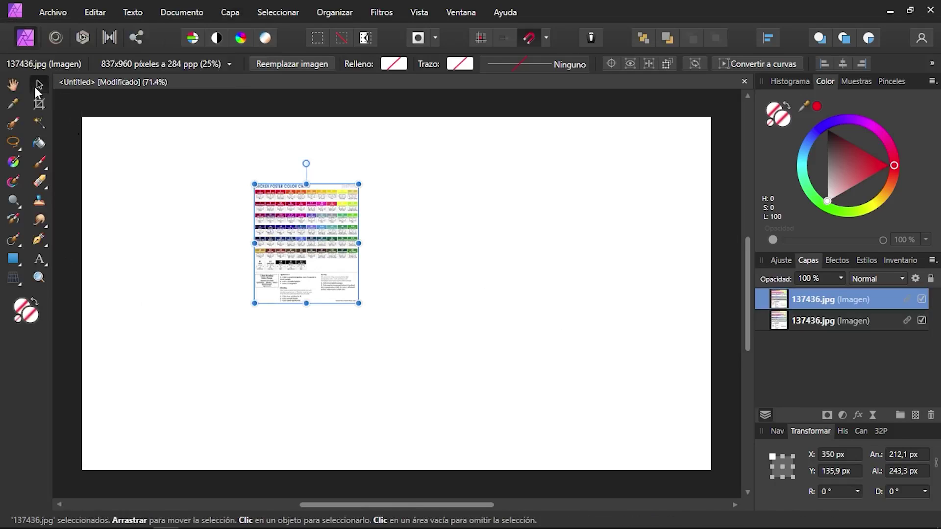
{"action": "left_click_drag", "start_coordinate": [313, 225], "coordinate": [456, 225]}
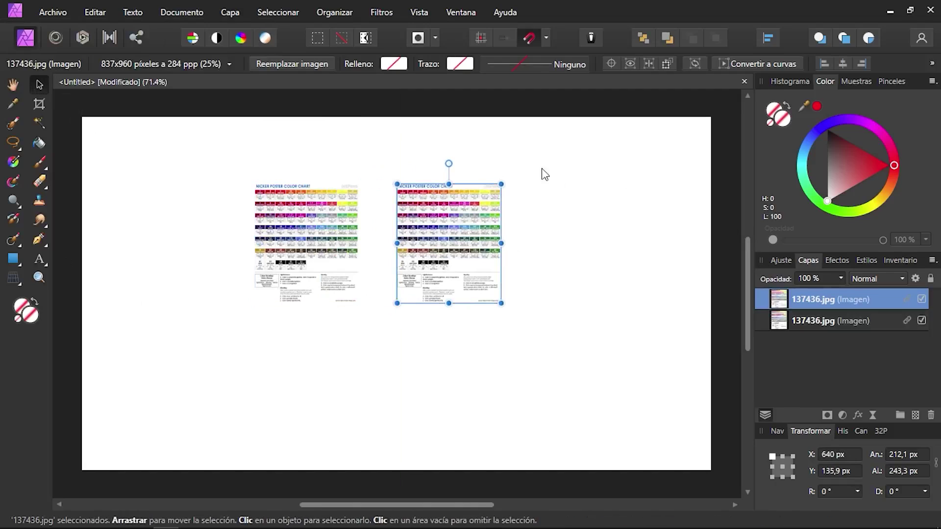
Shrink the linked copy to about 146 × 167 px, rotate it about -38.9°, and open the original image's link settings.
{"action": "left_click_drag", "start_coordinate": [508, 181], "coordinate": [502, 234]}
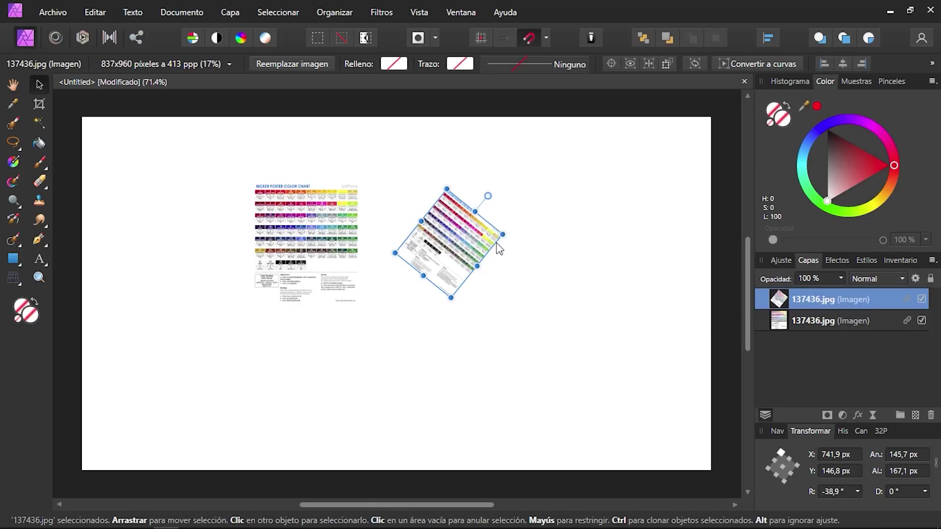
{"action": "left_click", "coordinate": [907, 322]}
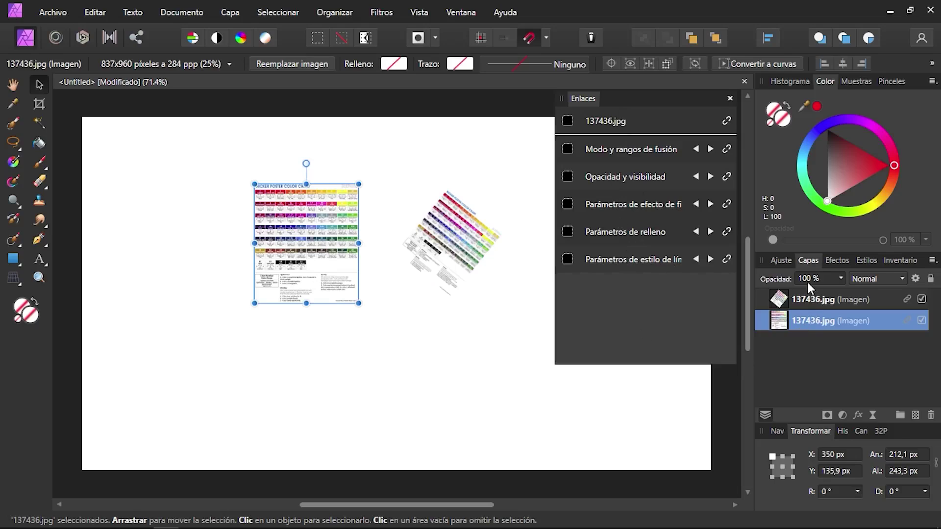
Lower the original image's opacity to 58 % and look up where the Enlaces panel is listed among the studio panels.
{"action": "left_click", "coordinate": [840, 281]}
{"action": "left_click_drag", "start_coordinate": [839, 293], "coordinate": [801, 291]}
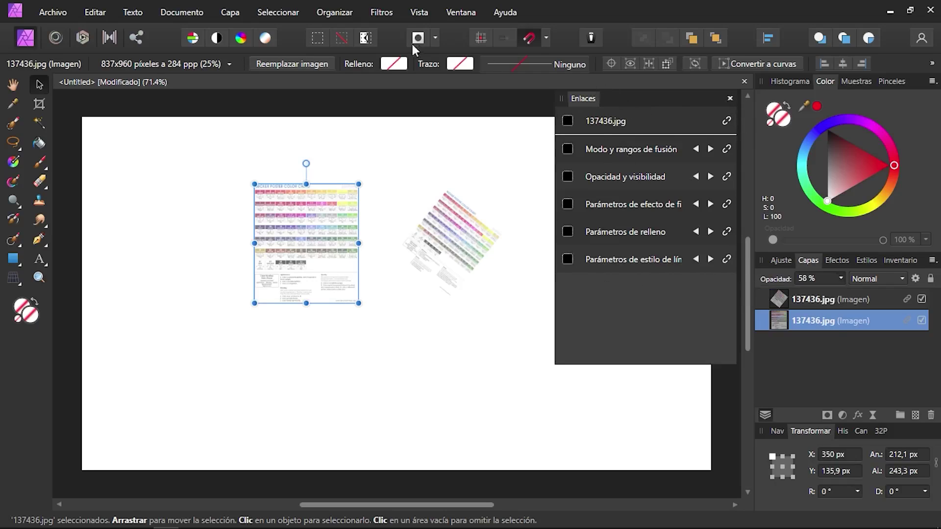
{"action": "left_click", "coordinate": [420, 13]}
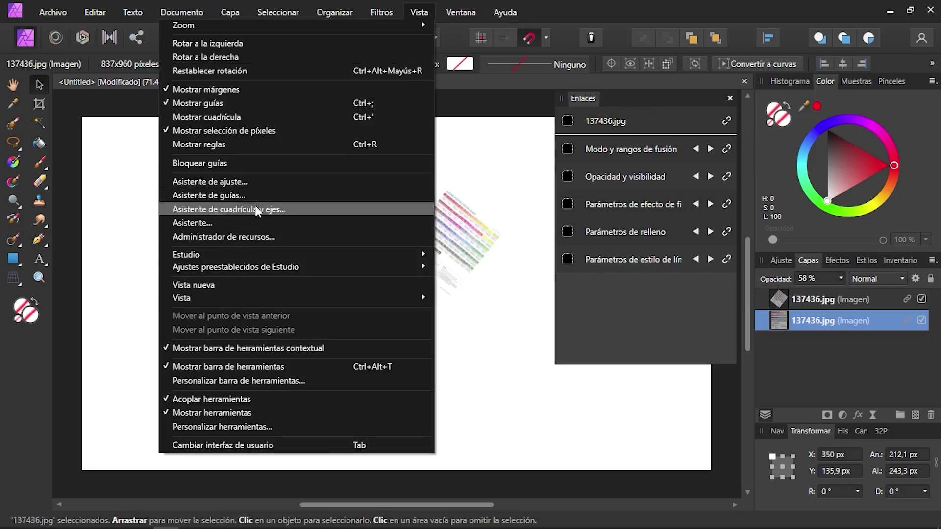
{"action": "mouse_move", "coordinate": [223, 252]}
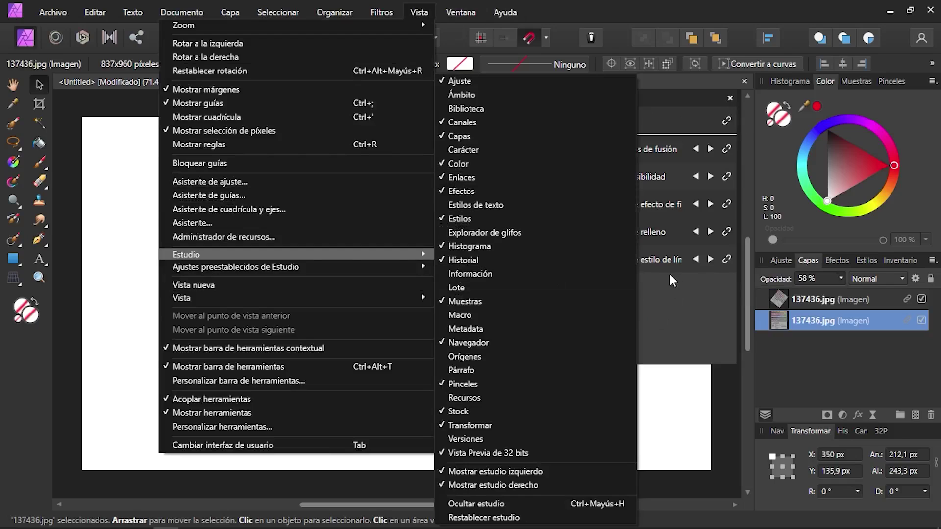
{"action": "left_click", "coordinate": [793, 362]}
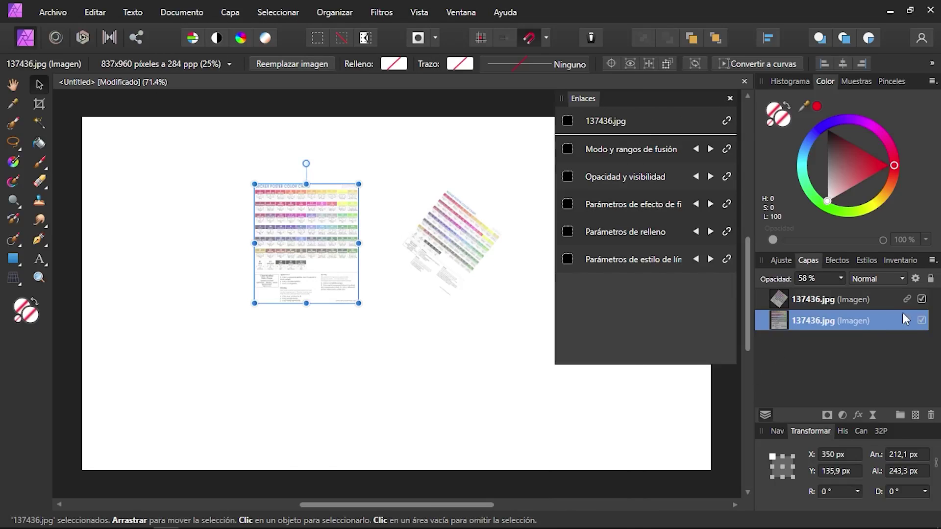
Break the Opacidad y visibilidad link of the original image and relink that attribute to the rotated copy.
{"action": "left_click_drag", "start_coordinate": [664, 102], "coordinate": [630, 117]}
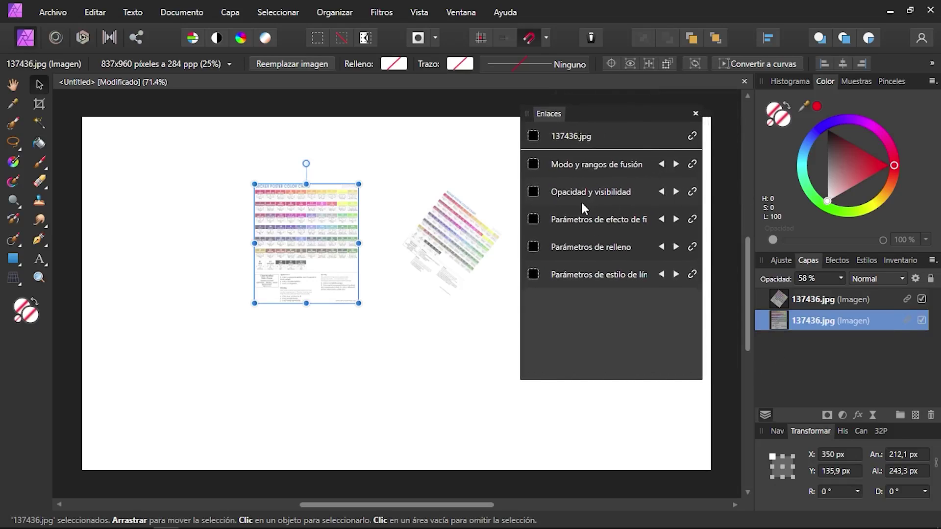
{"action": "left_click", "coordinate": [691, 192]}
{"action": "left_click_drag", "start_coordinate": [780, 298], "coordinate": [532, 190]}
Close the link settings and delete both 137436.jpg images from the page.
{"action": "left_click", "coordinate": [696, 115]}
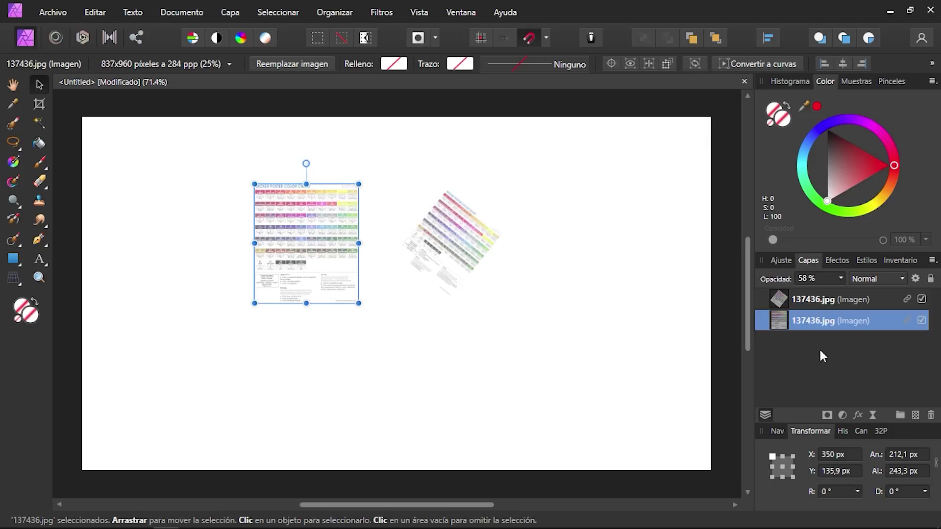
{"action": "left_click", "coordinate": [826, 298], "text": "shift"}
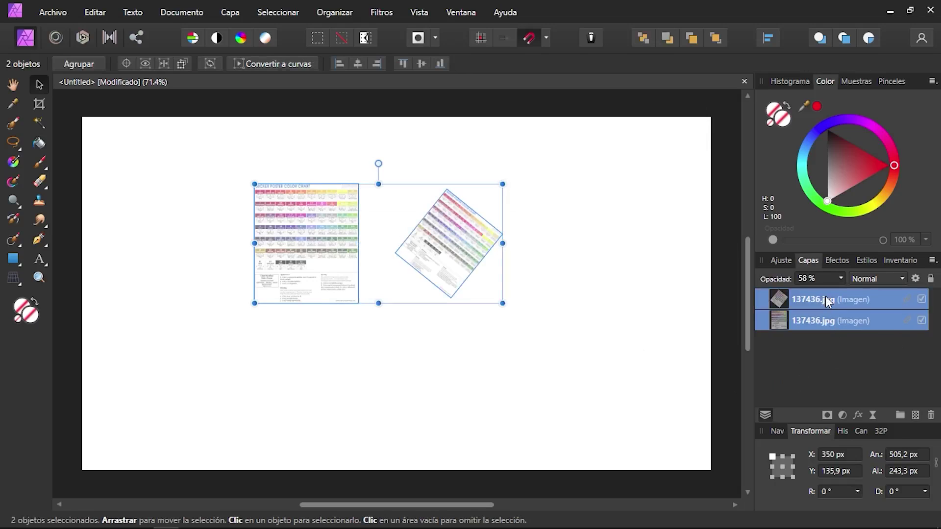
{"action": "key", "text": "Delete"}
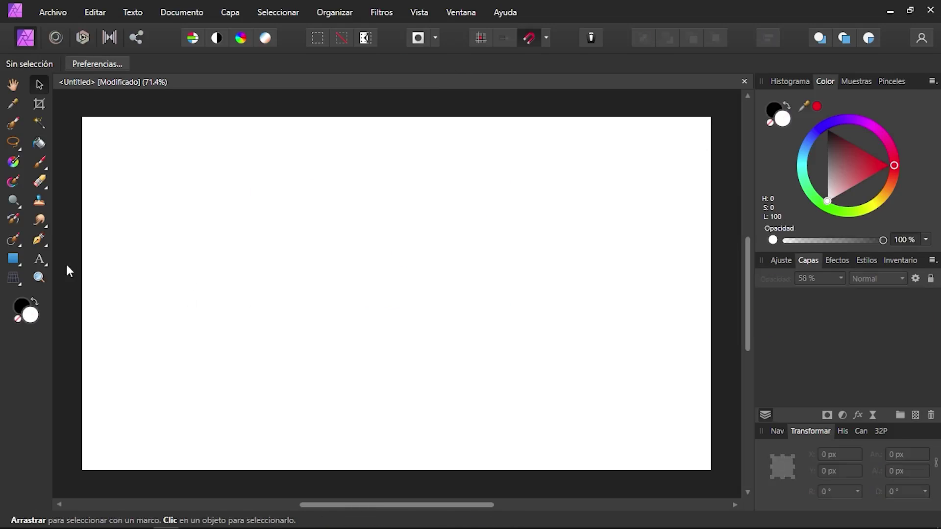
Draw a rectangle about 284 × 248 px, fill it with muted red (H 0, S 35, L 61) and duplicate it in place.
{"action": "left_click", "coordinate": [13, 259]}
{"action": "left_click_drag", "start_coordinate": [149, 154], "coordinate": [289, 277]}
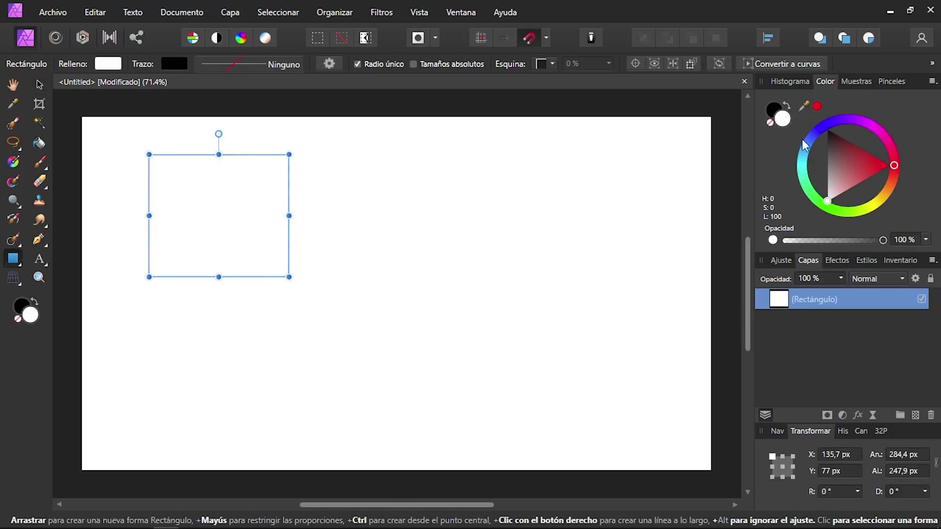
{"action": "mouse_move", "coordinate": [839, 166]}
{"action": "left_mouse_down"}
{"action": "mouse_move", "coordinate": [837, 189]}
{"action": "mouse_move", "coordinate": [872, 166]}
{"action": "mouse_move", "coordinate": [844, 172]}
{"action": "left_mouse_up"}
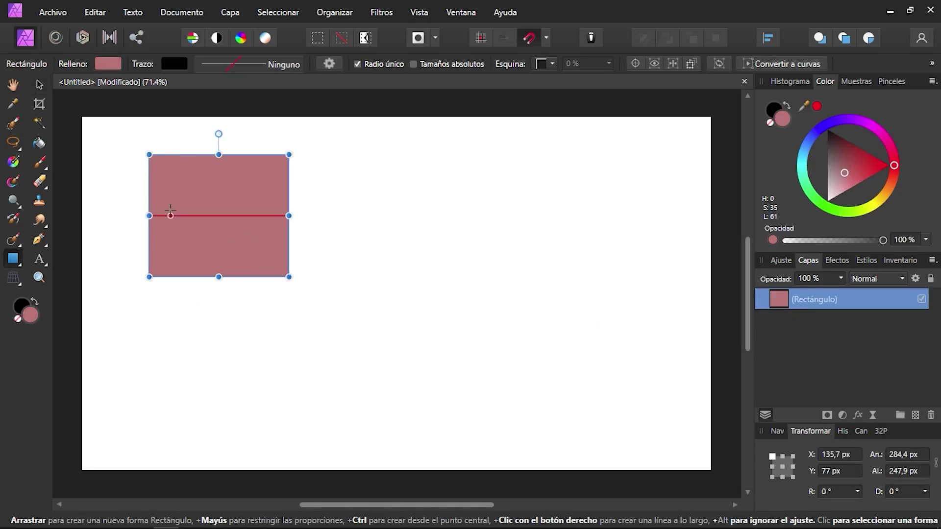
{"action": "key", "text": "ctrl+j"}
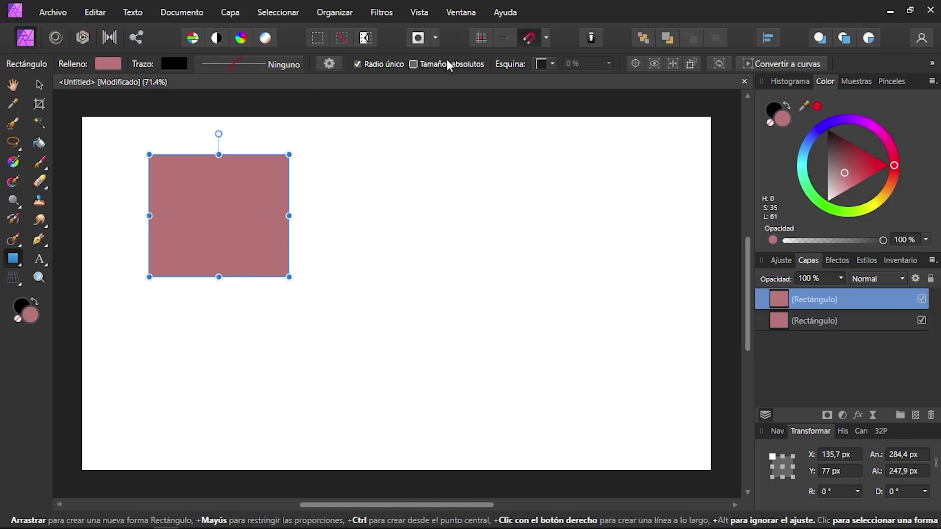
Show the Enlaces panel and link only the duplicate rectangle's Parámetros de relleno to the original rectangle.
{"action": "left_click", "coordinate": [421, 12]}
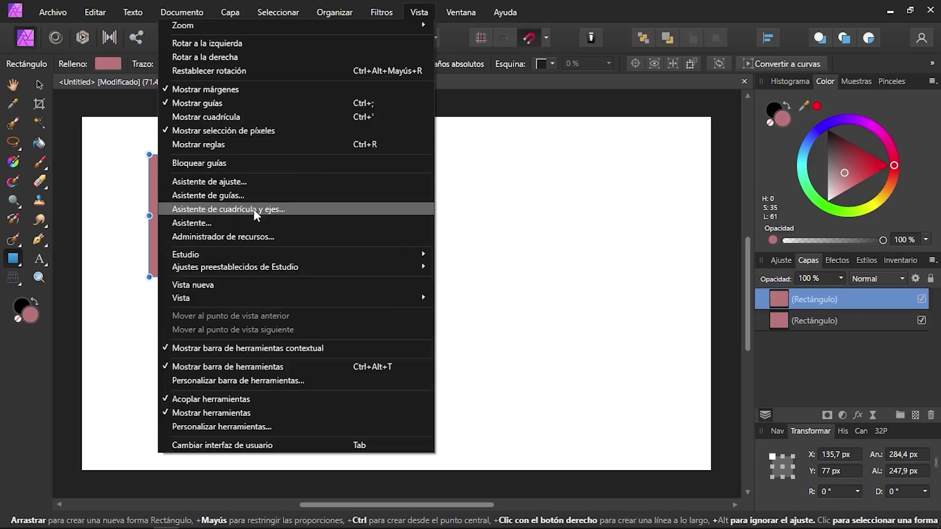
{"action": "mouse_move", "coordinate": [262, 257]}
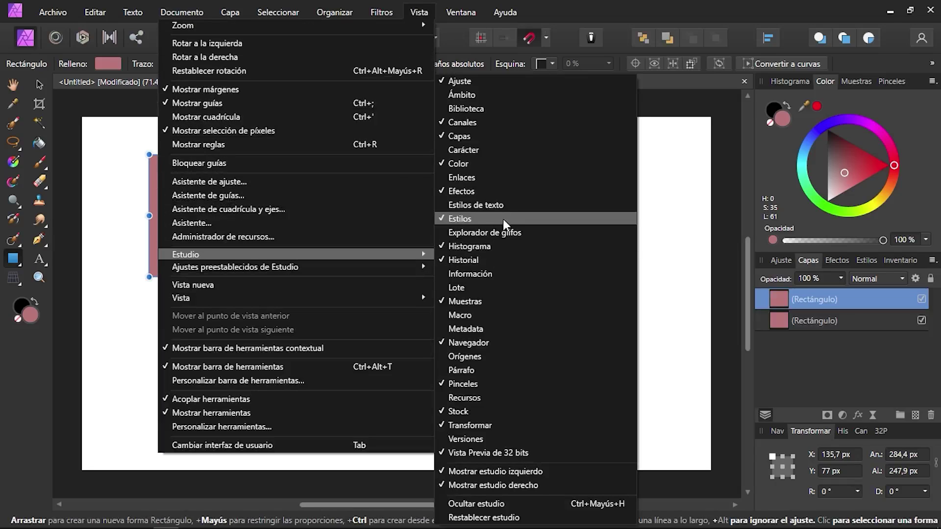
{"action": "left_click", "coordinate": [472, 177]}
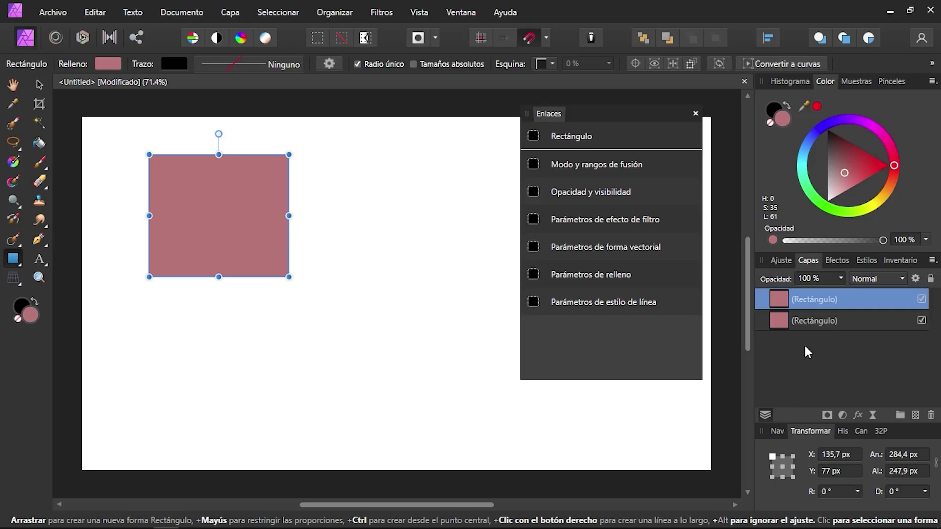
{"action": "left_click", "coordinate": [786, 318]}
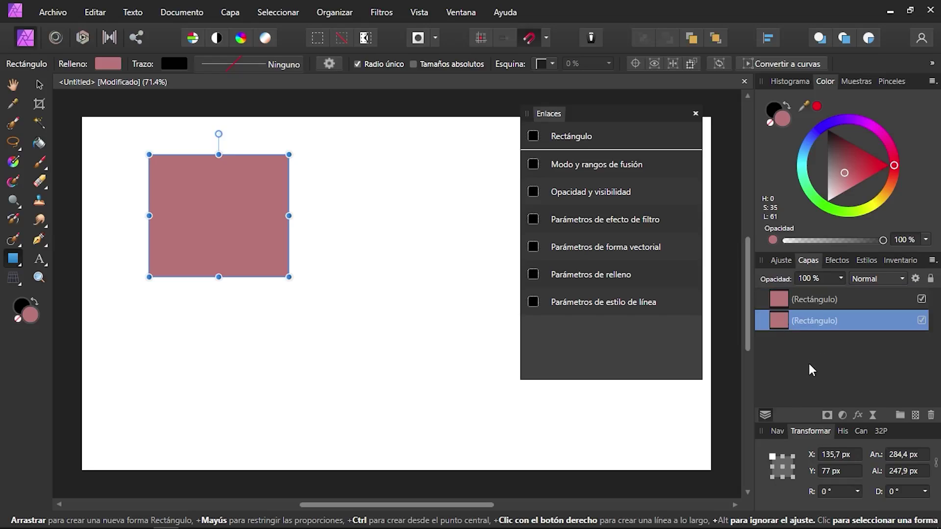
{"action": "left_click", "coordinate": [803, 301]}
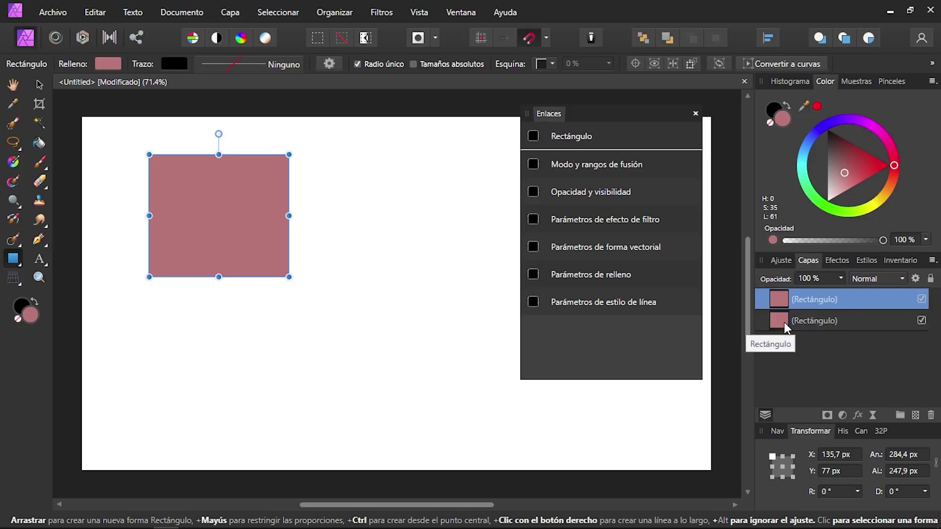
{"action": "left_click_drag", "start_coordinate": [784, 323], "coordinate": [533, 275]}
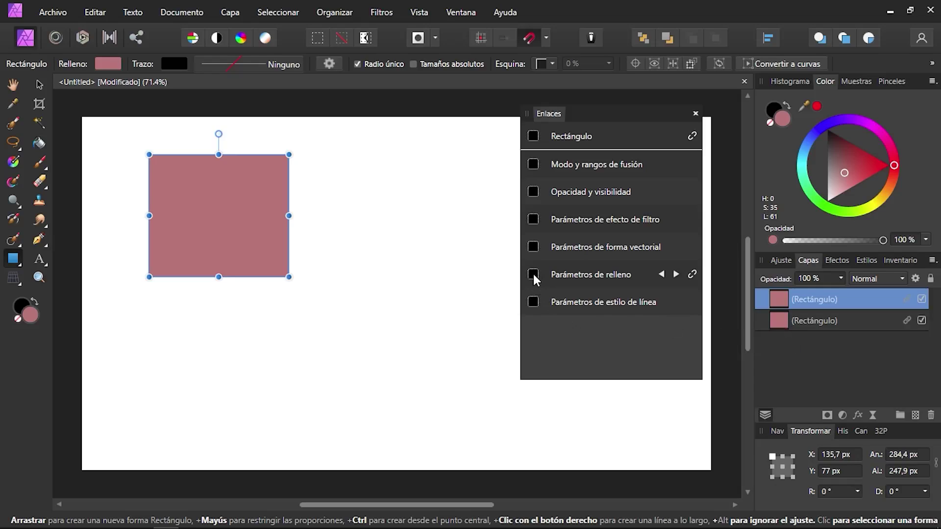
Change the duplicate rectangle's fill to H 0, S 58, L 60 and move it below the original, to Y about 394 px.
{"action": "left_click_drag", "start_coordinate": [859, 175], "coordinate": [856, 172]}
{"action": "left_click_drag", "start_coordinate": [648, 119], "coordinate": [612, 126]}
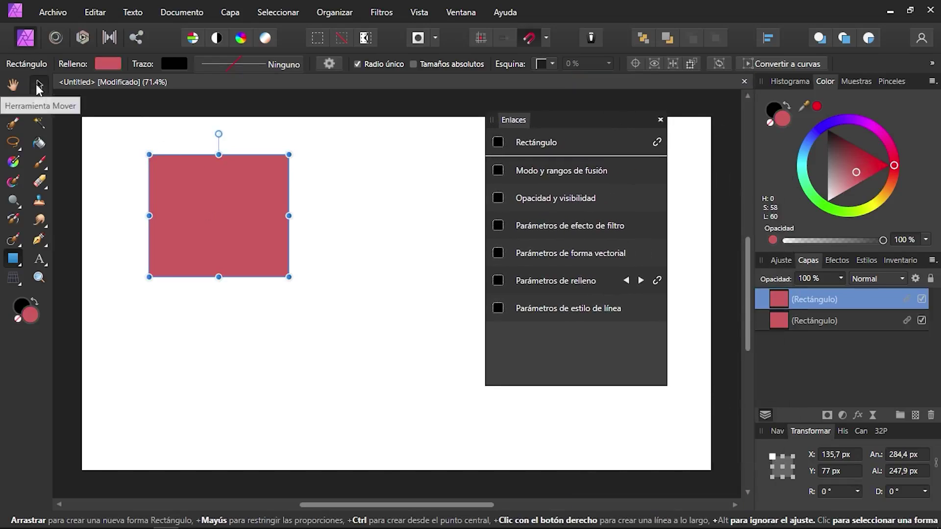
{"action": "left_click", "coordinate": [38, 85]}
{"action": "left_click_drag", "start_coordinate": [191, 194], "coordinate": [190, 347]}
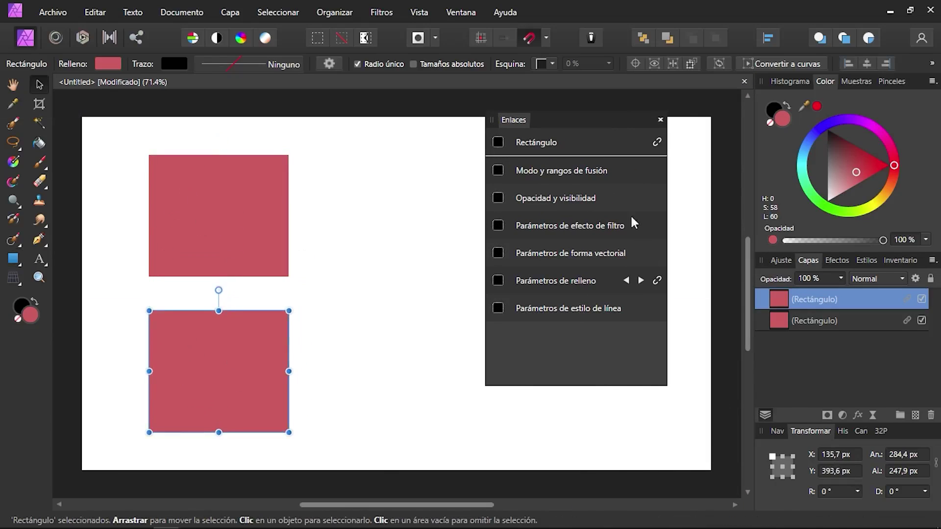
Darken the original rectangle's fill to H 0, S 46, L 43 and close the link settings.
{"action": "left_click", "coordinate": [794, 321]}
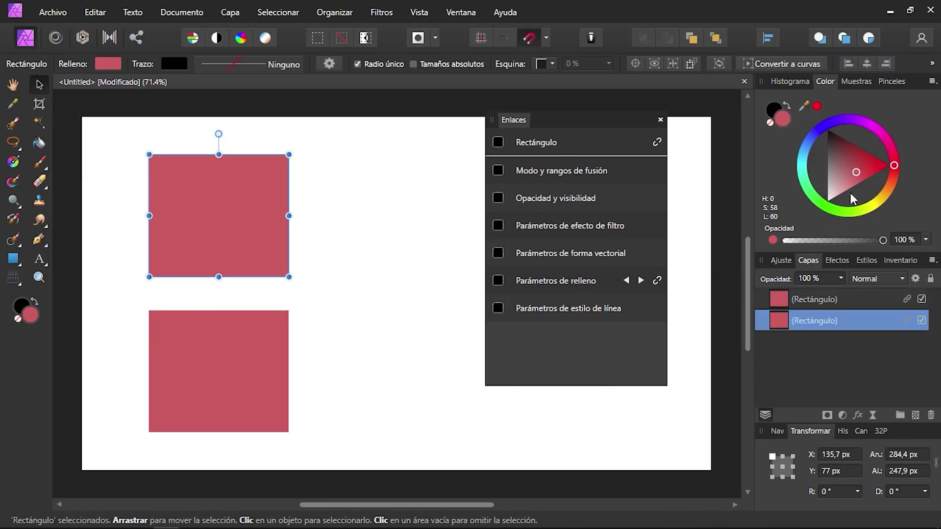
{"action": "mouse_move", "coordinate": [851, 193]}
{"action": "left_mouse_down"}
{"action": "mouse_move", "coordinate": [854, 150]}
{"action": "mouse_move", "coordinate": [831, 166]}
{"action": "mouse_move", "coordinate": [851, 160]}
{"action": "left_mouse_up"}
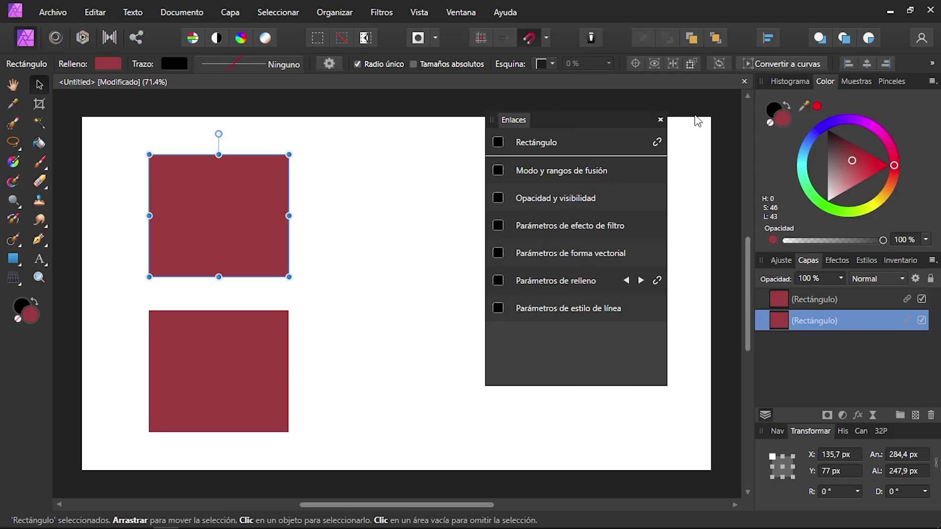
{"action": "left_click", "coordinate": [660, 119]}
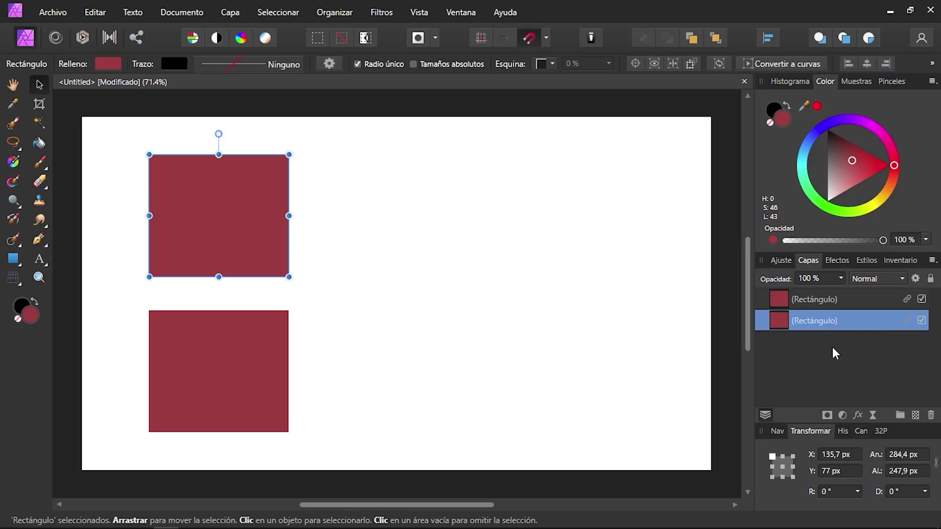
Delete both linked rectangles and draw four separate dark red rectangles spread over the page, about 130 to 190 px wide.
{"action": "left_click", "coordinate": [811, 303], "text": "shift"}
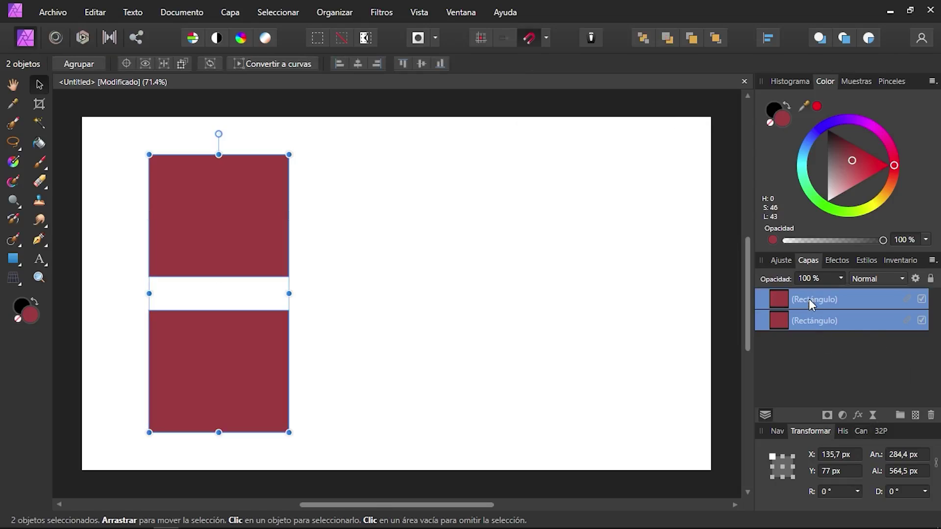
{"action": "key", "text": "Delete"}
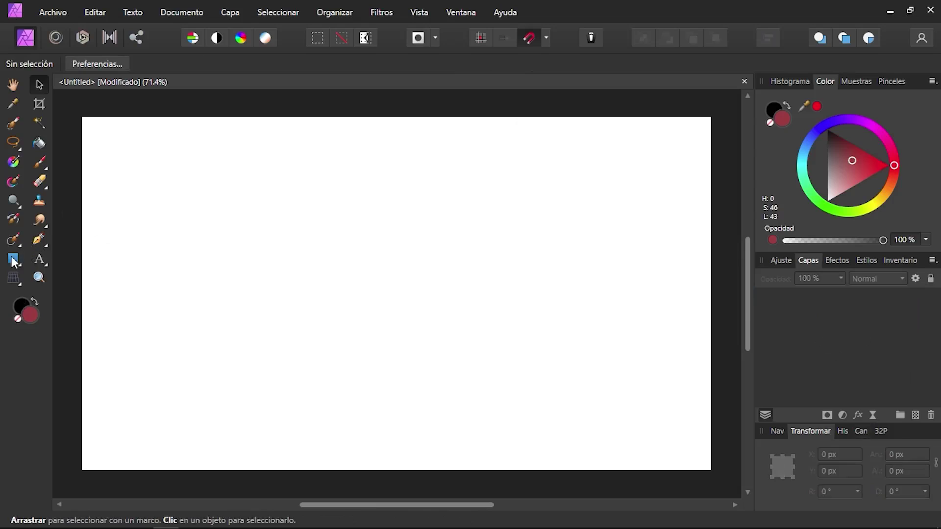
{"action": "left_click", "coordinate": [13, 259]}
{"action": "left_click_drag", "start_coordinate": [196, 163], "coordinate": [286, 242]}
{"action": "left_click_drag", "start_coordinate": [373, 172], "coordinate": [457, 249]}
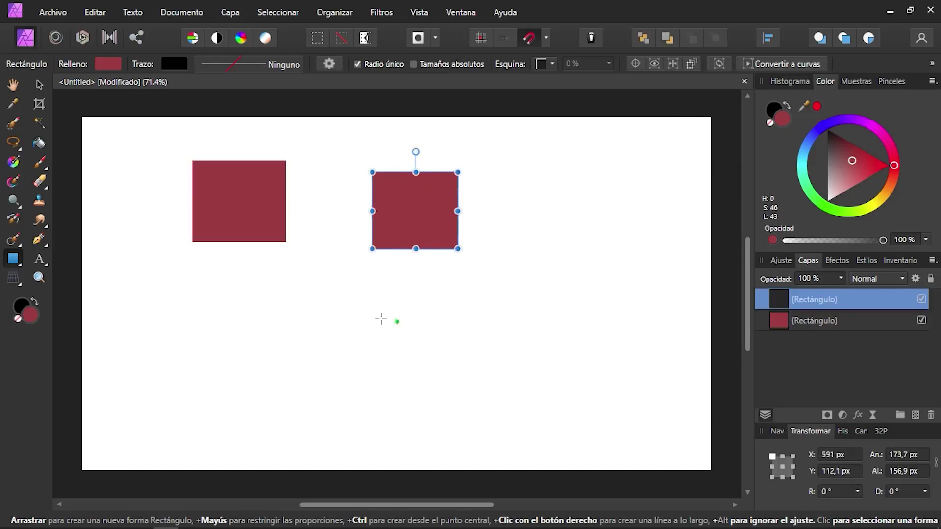
{"action": "left_click_drag", "start_coordinate": [329, 307], "coordinate": [415, 376]}
{"action": "left_click_drag", "start_coordinate": [535, 248], "coordinate": [599, 331]}
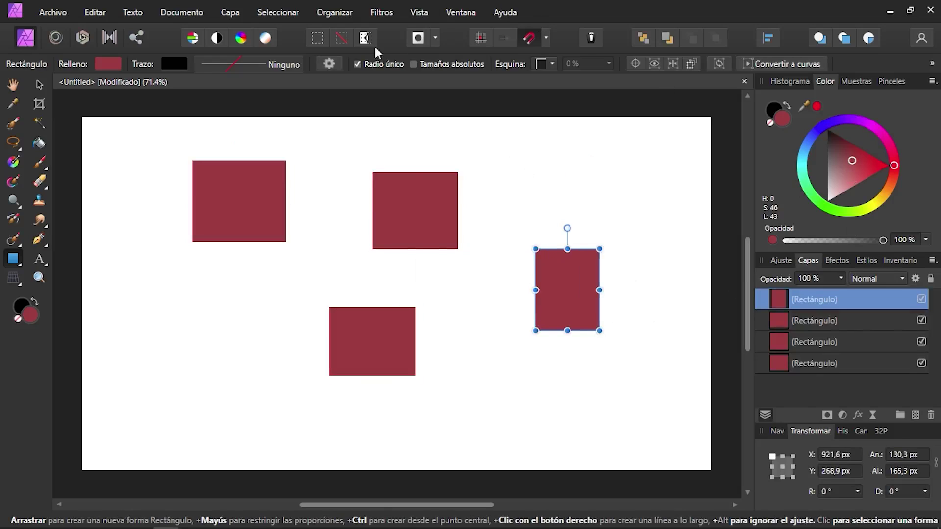
Reopen the Enlaces panel and link the rightmost rectangle's Parámetros de relleno to the lower middle rectangle.
{"action": "left_click", "coordinate": [419, 15]}
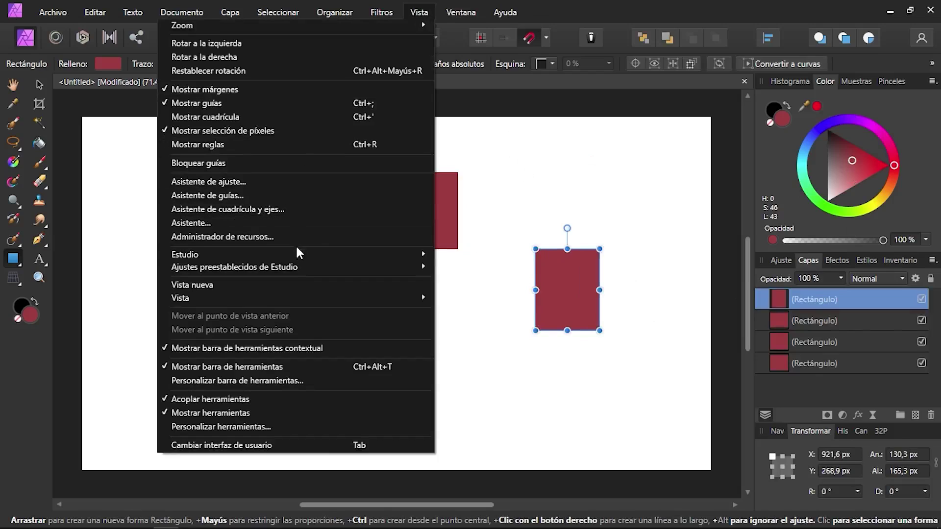
{"action": "mouse_move", "coordinate": [301, 257]}
{"action": "left_click", "coordinate": [466, 178]}
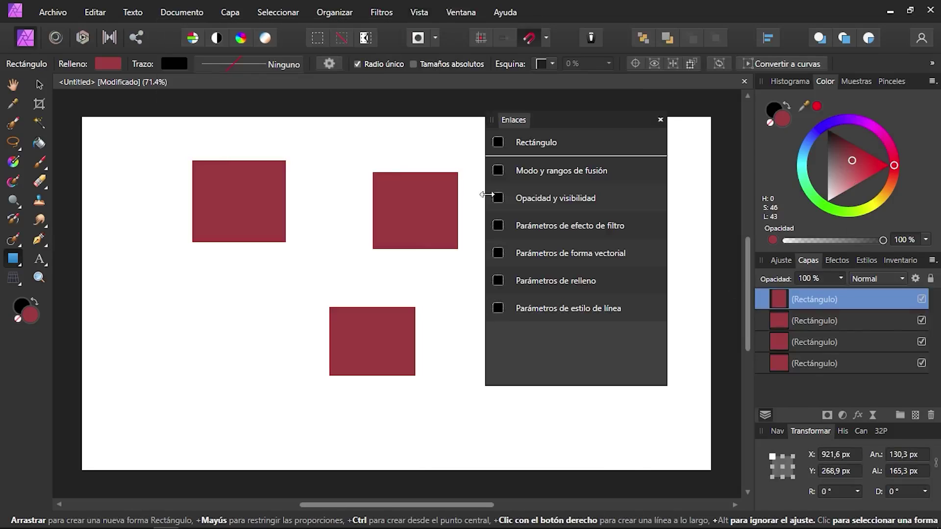
{"action": "left_click_drag", "start_coordinate": [567, 120], "coordinate": [674, 93]}
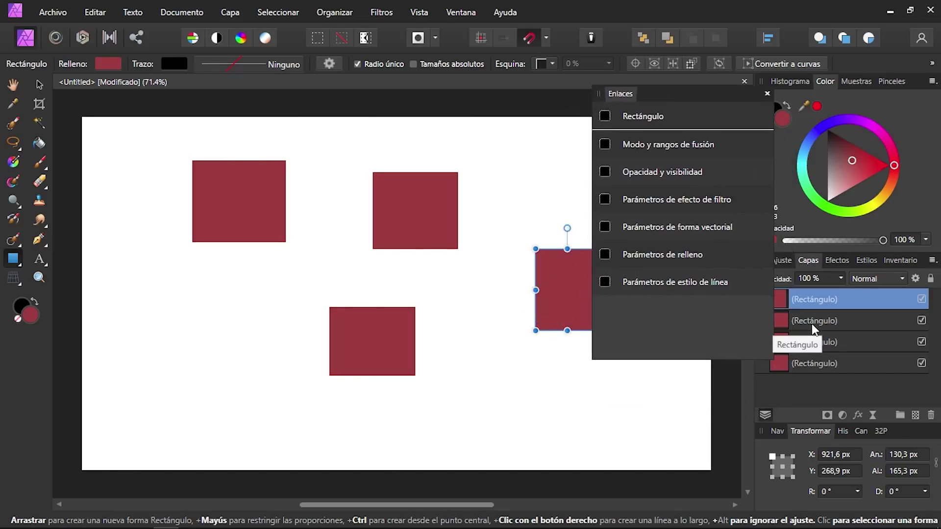
{"action": "left_click_drag", "start_coordinate": [811, 319], "coordinate": [606, 255]}
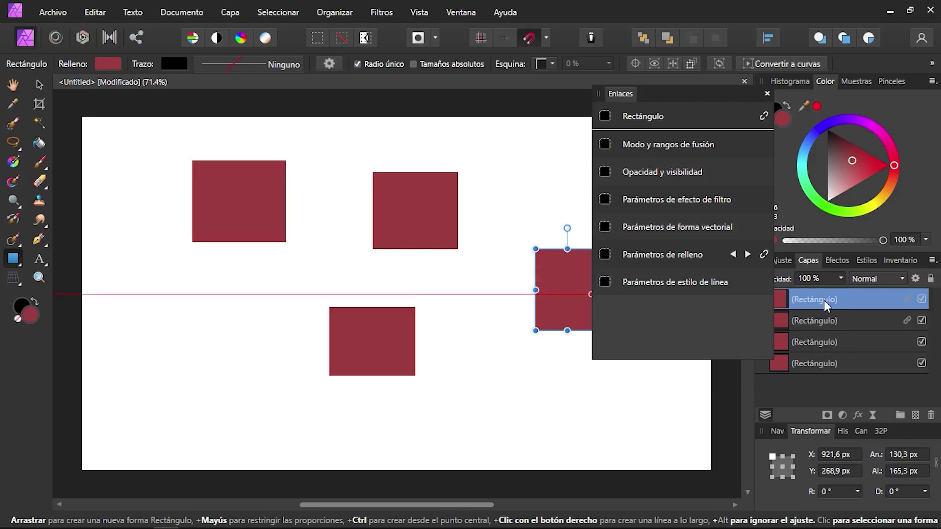
Link the Parámetros de relleno of the upper middle and upper left rectangles to the lower middle rectangle.
{"action": "left_click", "coordinate": [824, 344]}
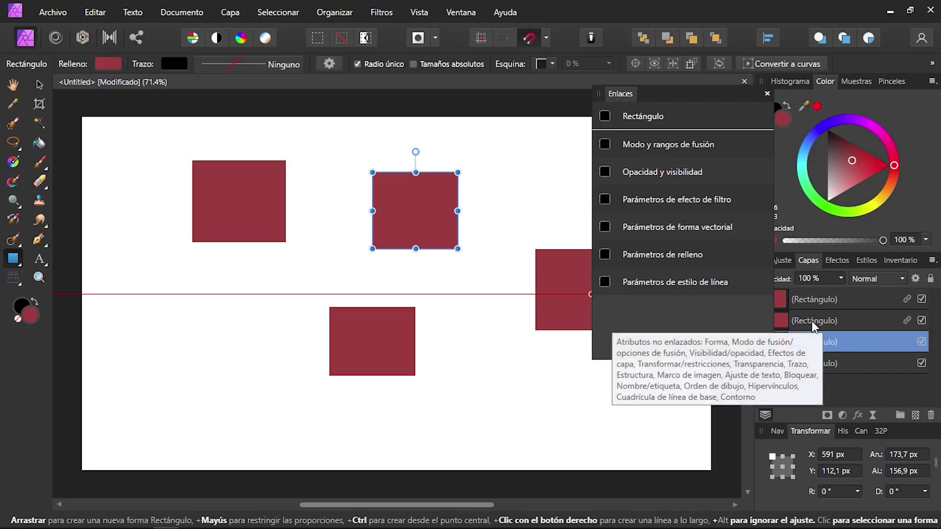
{"action": "left_click_drag", "start_coordinate": [804, 321], "coordinate": [607, 258]}
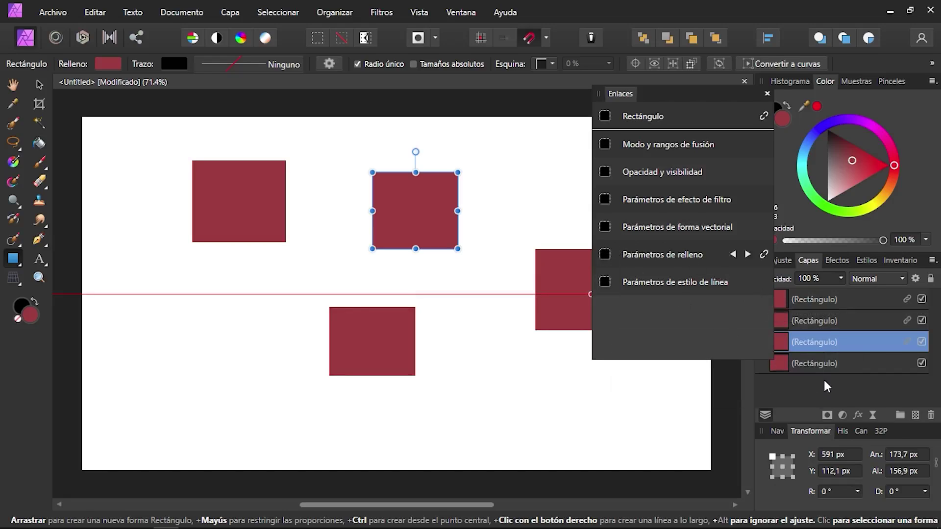
{"action": "left_click", "coordinate": [810, 366]}
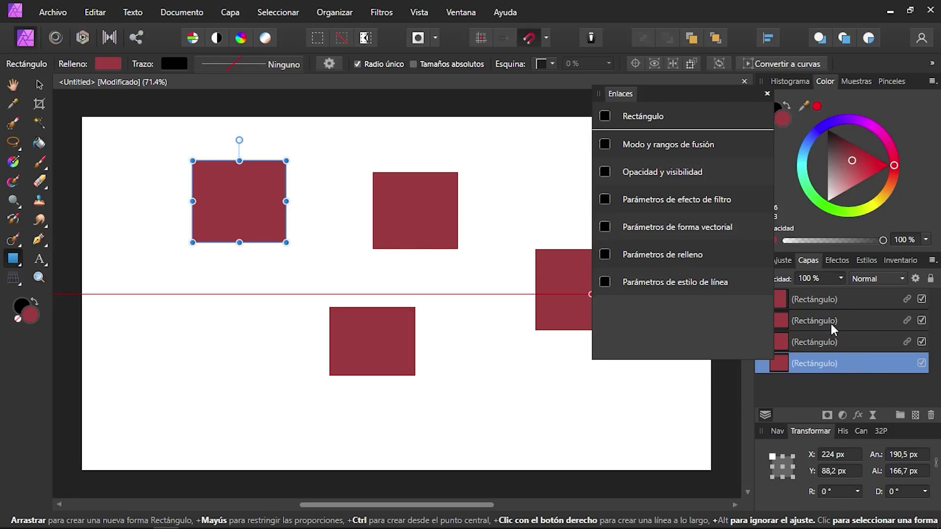
{"action": "mouse_move", "coordinate": [804, 322]}
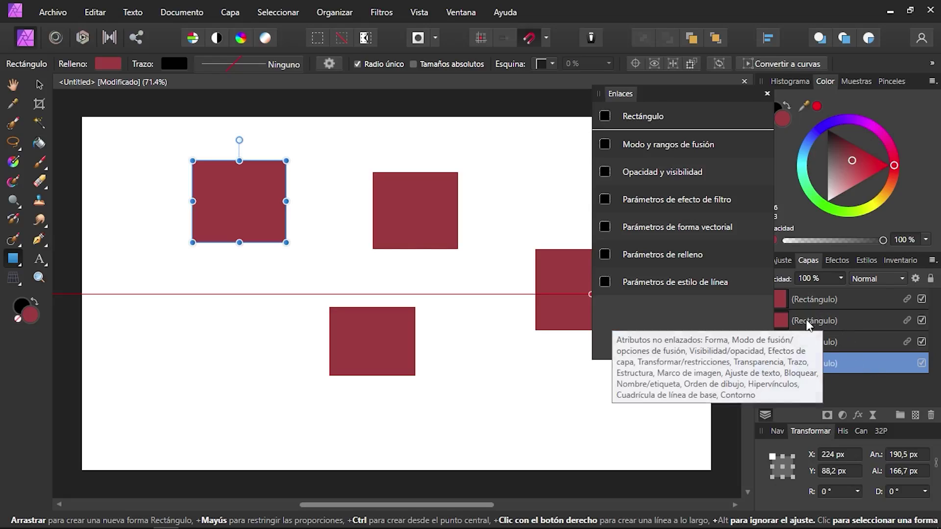
{"action": "left_click_drag", "start_coordinate": [807, 324], "coordinate": [606, 260]}
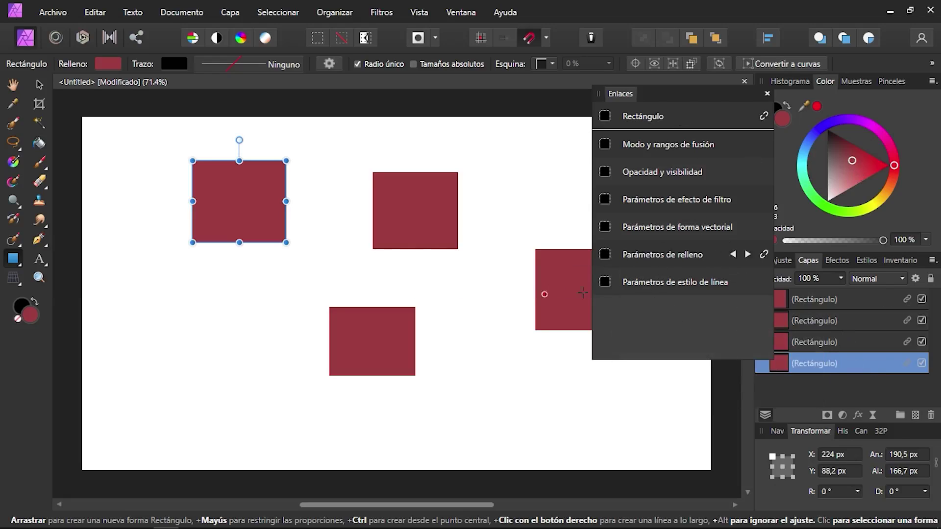
Change the upper middle rectangle's linked fill to H 0, S 56, L 42 and close the link settings.
{"action": "left_click", "coordinate": [828, 342]}
{"action": "mouse_move", "coordinate": [853, 161]}
{"action": "left_mouse_down"}
{"action": "mouse_move", "coordinate": [877, 164]}
{"action": "mouse_move", "coordinate": [842, 181]}
{"action": "mouse_move", "coordinate": [832, 152]}
{"action": "mouse_move", "coordinate": [865, 182]}
{"action": "mouse_move", "coordinate": [844, 158]}
{"action": "mouse_move", "coordinate": [856, 160]}
{"action": "left_mouse_up"}
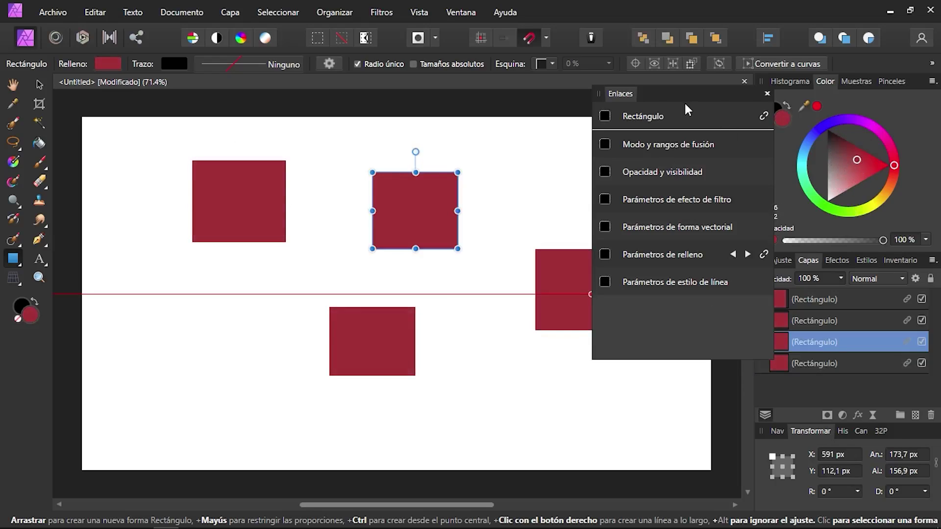
{"action": "left_click", "coordinate": [767, 93]}
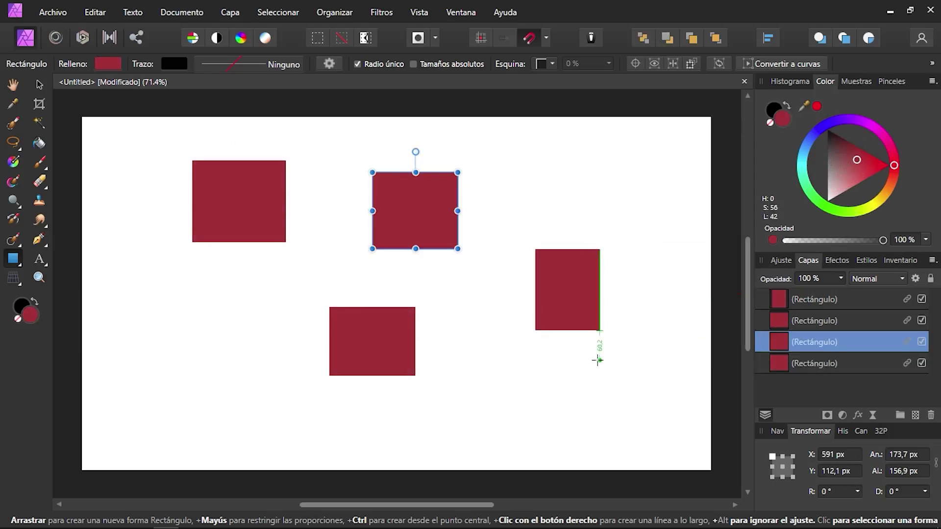
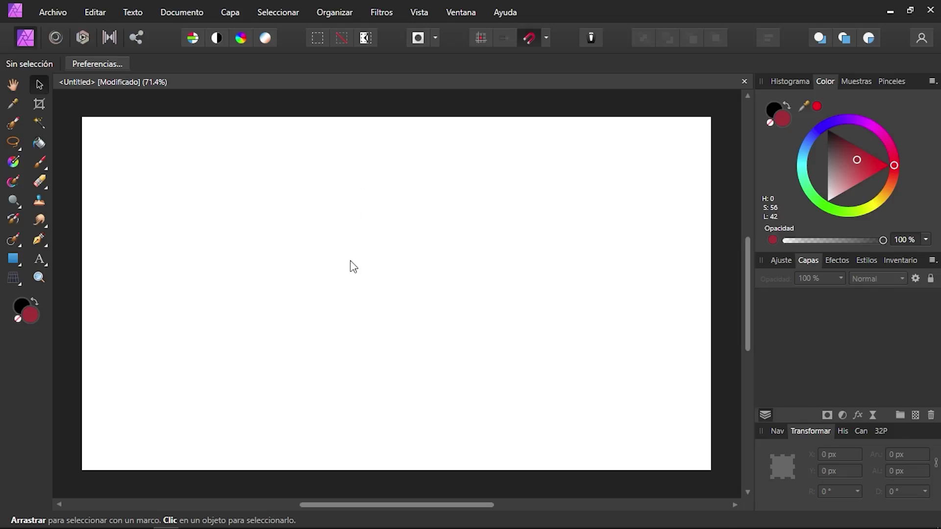
Create a new pattern layer 120 px wide and 200 px high.
{"action": "left_click", "coordinate": [233, 16]}
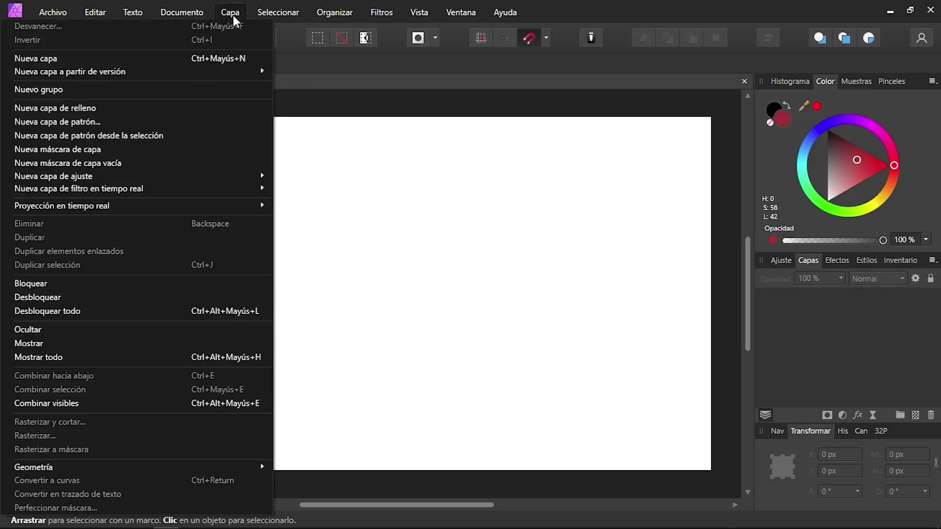
{"action": "left_click", "coordinate": [86, 122]}
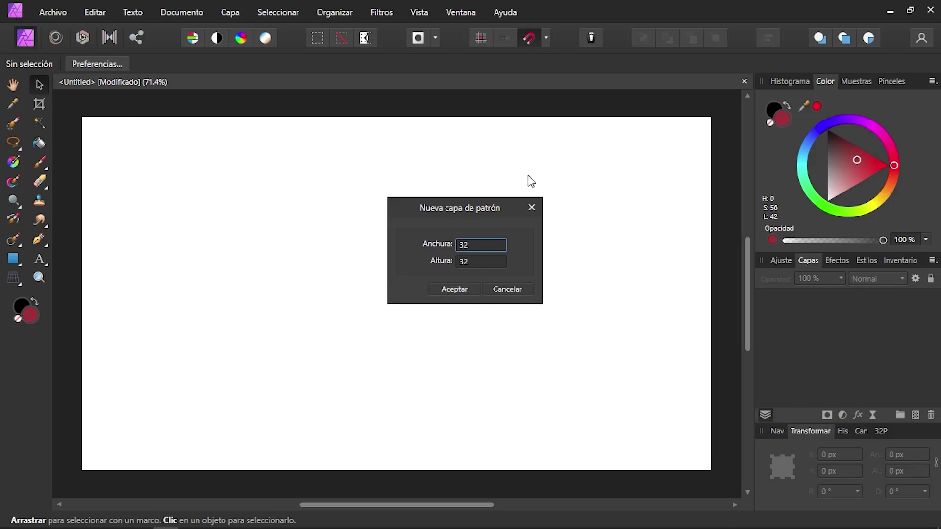
{"action": "left_click", "coordinate": [482, 246]}
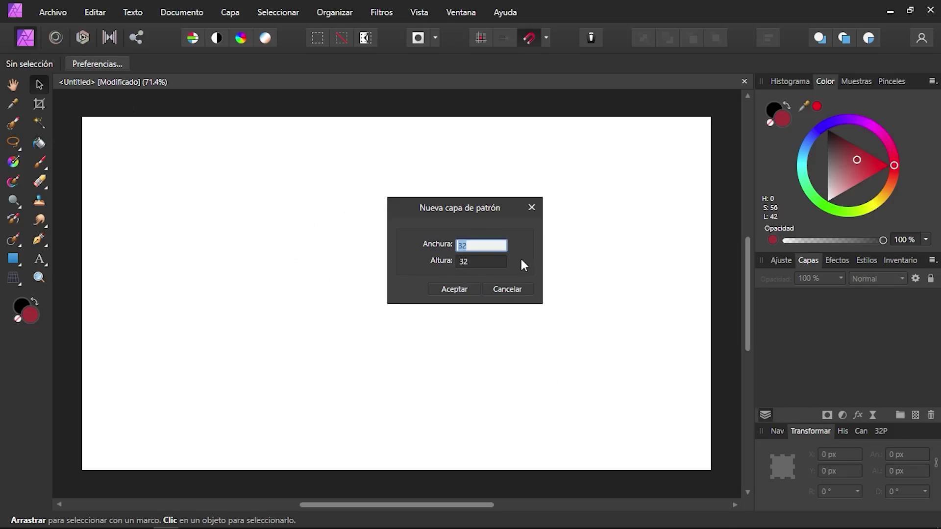
{"action": "type", "text": "120"}
{"action": "left_click", "coordinate": [459, 262]}
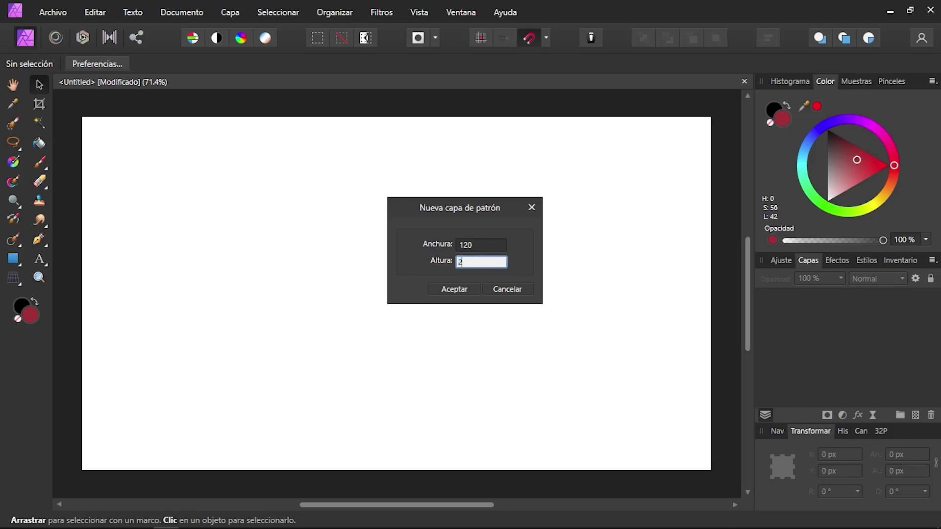
{"action": "key", "text": "Return"}
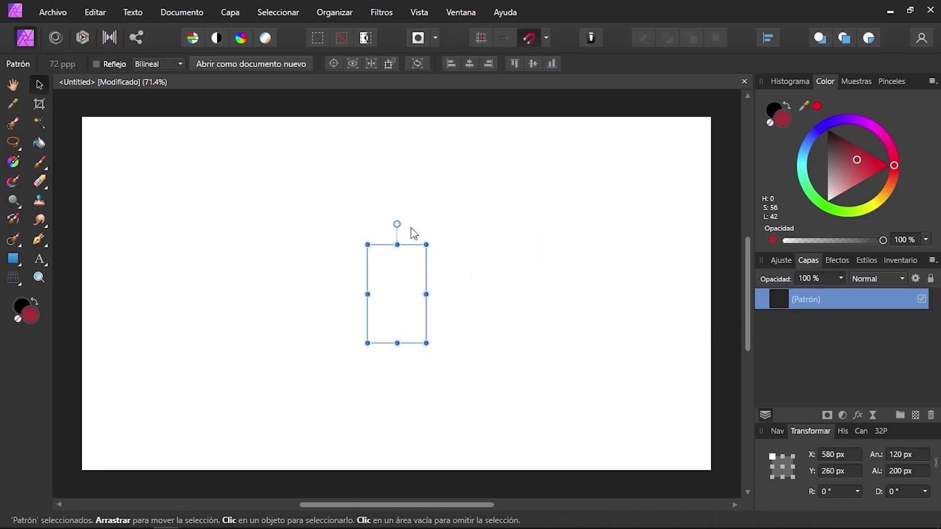
Switch to the paint brush with black as the colour and reduce its width to 36.5 px.
{"action": "left_click", "coordinate": [40, 160]}
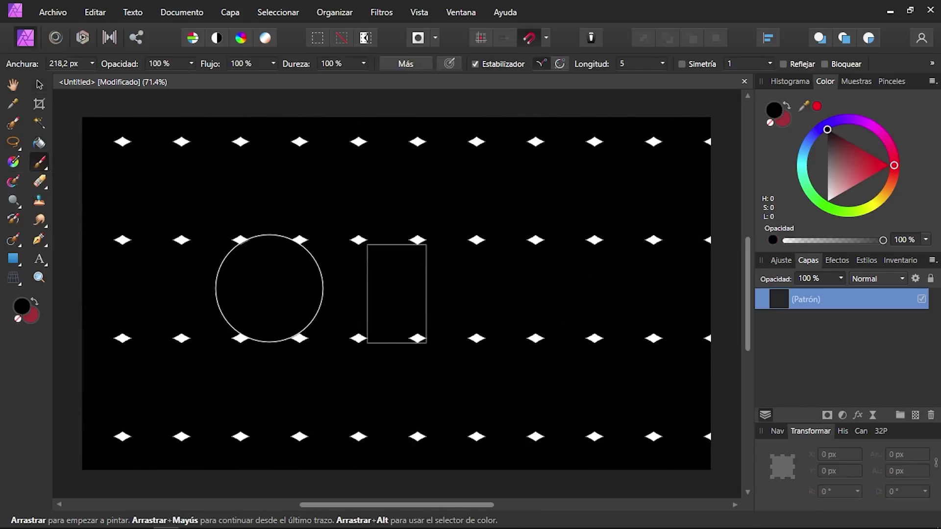
{"action": "key", "text": "bracketleft"}
{"action": "key", "text": "bracketleft"}
{"action": "key", "text": "bracketleft"}
{"action": "key", "text": "bracketleft"}
{"action": "key", "text": "bracketleft"}
{"action": "key", "text": "bracketleft"}
{"action": "key", "text": "bracketleft"}
{"action": "key", "text": "bracketleft"}
{"action": "key", "text": "bracketleft"}
{"action": "key", "text": "bracketleft"}
{"action": "key", "text": "bracketleft"}
{"action": "key", "text": "bracketleft"}
{"action": "key", "text": "bracketleft"}
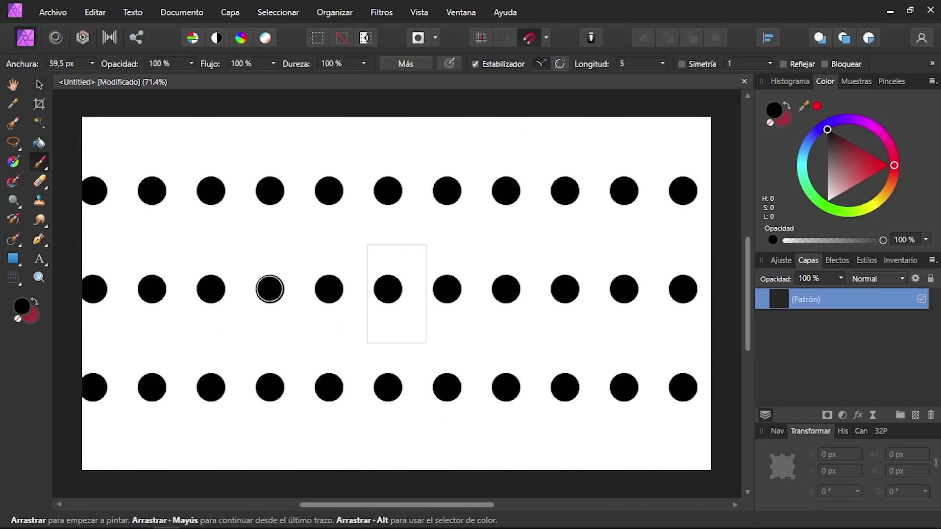
{"action": "key", "text": "bracketleft"}
{"action": "key", "text": "bracketleft"}
{"action": "key", "text": "bracketleft"}
{"action": "key", "text": "bracketleft"}
{"action": "key", "text": "bracketleft"}
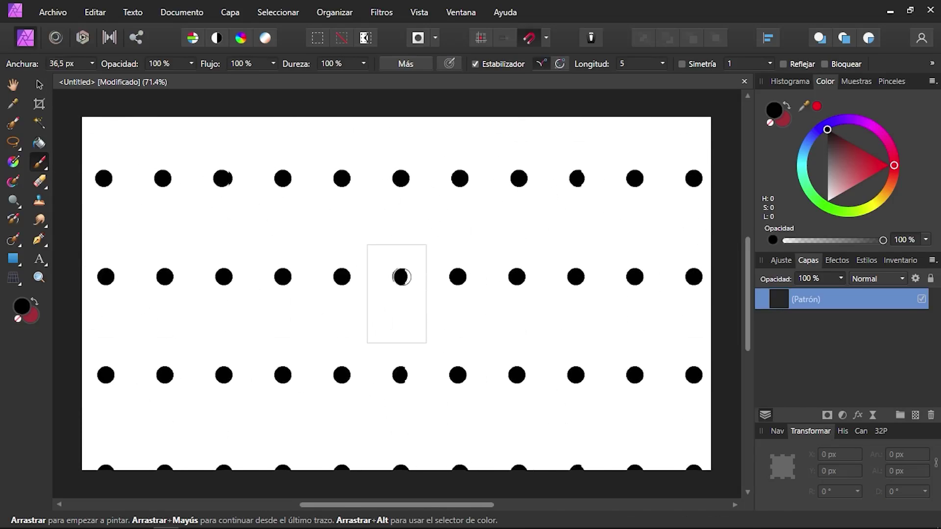
Paint several thick black trial strokes and extra dabs inside the pattern tile.
{"action": "mouse_move", "coordinate": [402, 274]}
{"action": "left_mouse_down"}
{"action": "mouse_move", "coordinate": [389, 277]}
{"action": "mouse_move", "coordinate": [392, 314]}
{"action": "mouse_move", "coordinate": [436, 323]}
{"action": "mouse_move", "coordinate": [514, 365]}
{"action": "left_mouse_up"}
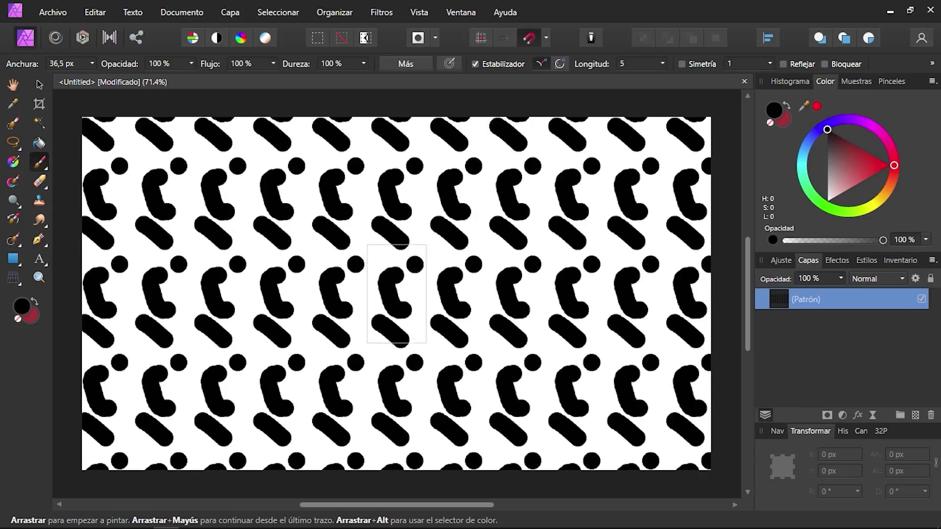
{"action": "scroll", "coordinate": [414, 264], "scroll_direction": "up", "scroll_amount": 3}
{"action": "scroll", "coordinate": [414, 264], "scroll_direction": "up", "scroll_amount": 3}
{"action": "scroll", "coordinate": [397, 235], "scroll_direction": "down", "scroll_amount": 1}
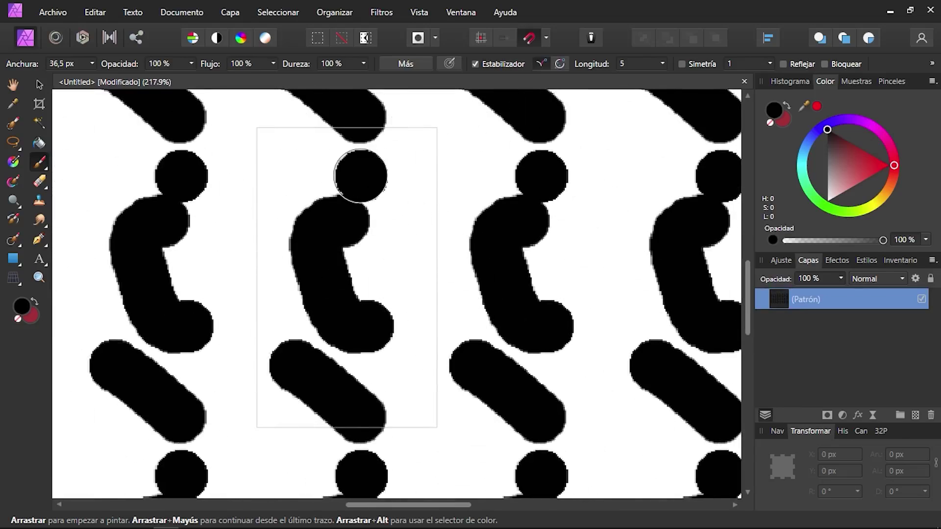
{"action": "left_click_drag", "start_coordinate": [380, 191], "coordinate": [387, 225]}
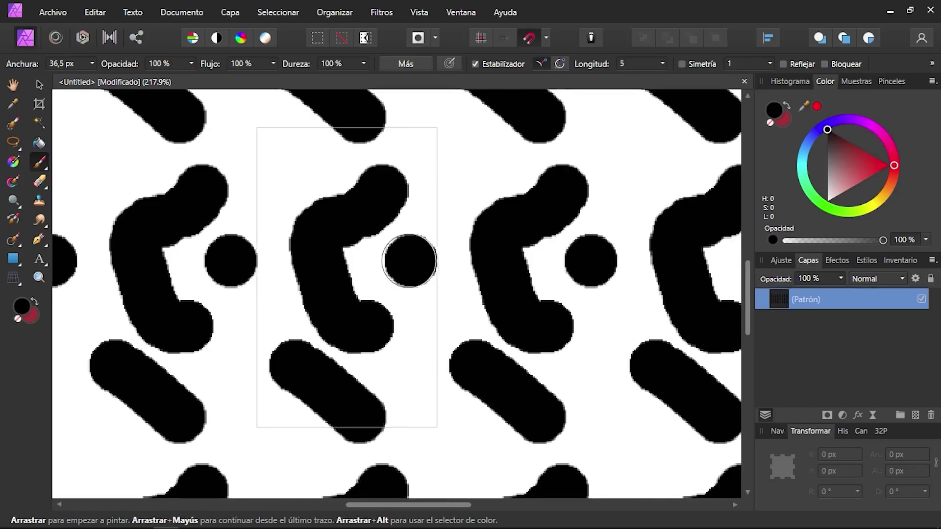
Undo all the trial strokes until the pattern tile is empty again.
{"action": "key", "text": "ctrl+z"}
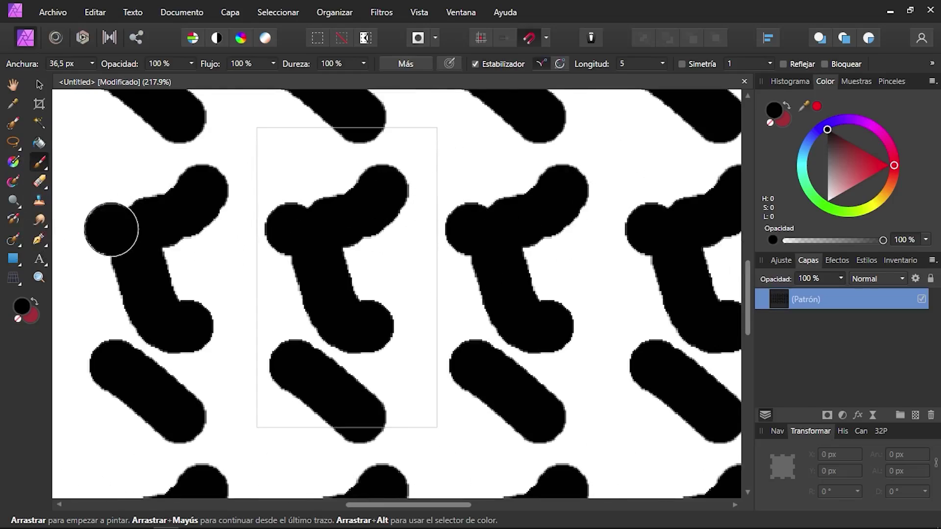
{"action": "key", "text": "ctrl+z"}
{"action": "left_click", "coordinate": [348, 191]}
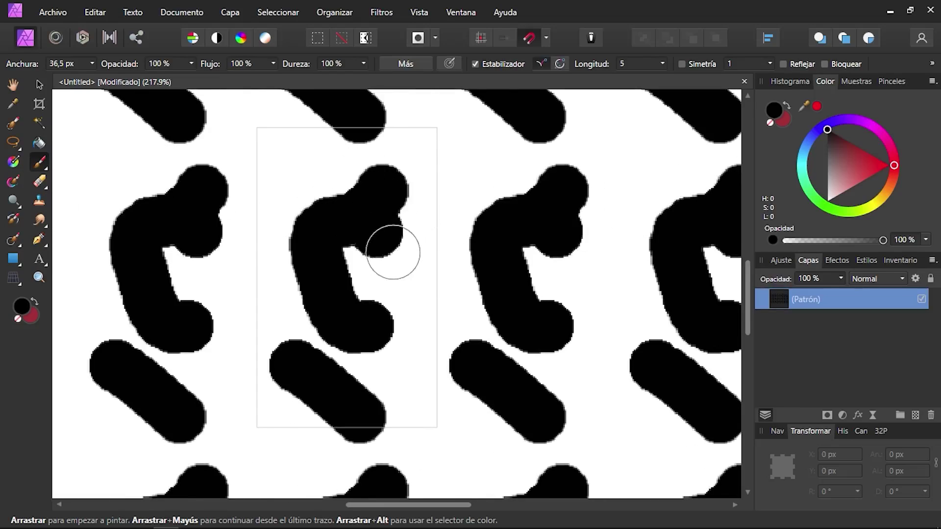
{"action": "key", "text": "ctrl+z"}
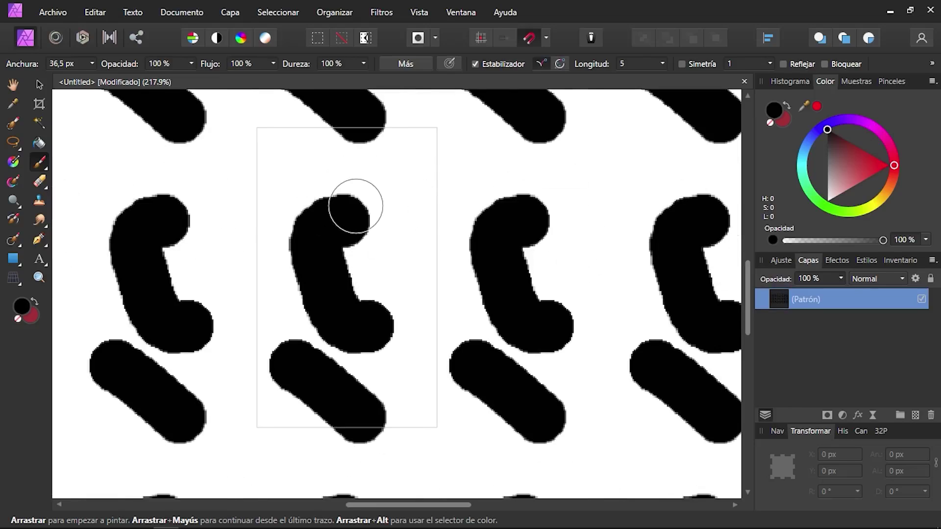
{"action": "key", "text": "ctrl+z"}
{"action": "key", "text": "ctrl+z"}
Reduce the brush width to 16.2 px and paint a closed ring in the upper half of the pattern tile.
{"action": "left_click", "coordinate": [328, 204]}
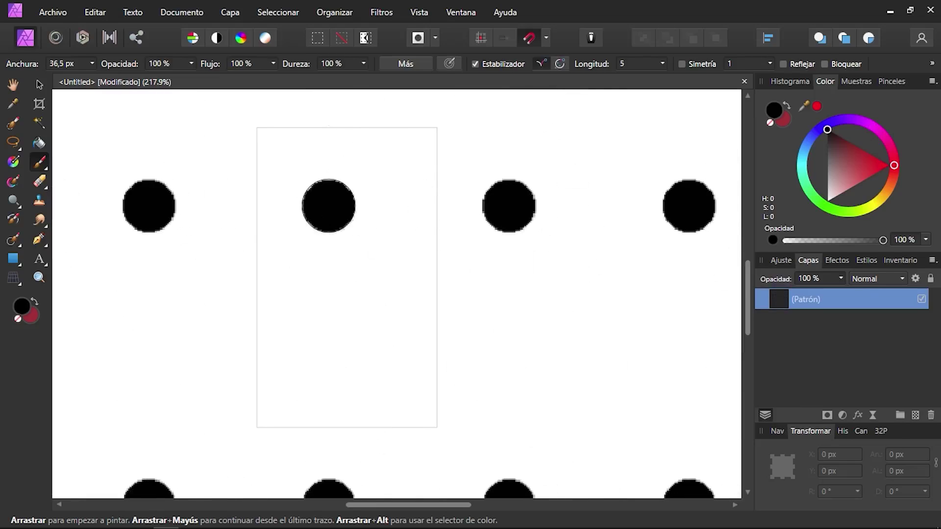
{"action": "key", "text": "bracketleft"}
{"action": "key", "text": "bracketleft"}
{"action": "key", "text": "bracketleft"}
{"action": "key", "text": "bracketleft"}
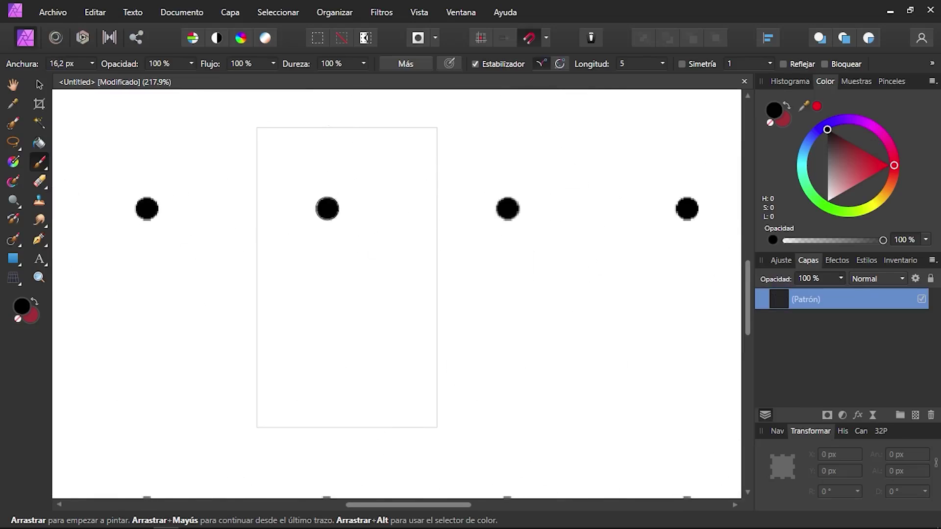
{"action": "mouse_move", "coordinate": [330, 208]}
{"action": "left_mouse_down"}
{"action": "mouse_move", "coordinate": [296, 235]}
{"action": "mouse_move", "coordinate": [320, 283]}
{"action": "mouse_move", "coordinate": [352, 281]}
{"action": "mouse_move", "coordinate": [353, 240]}
{"action": "mouse_move", "coordinate": [330, 202]}
{"action": "left_mouse_up"}
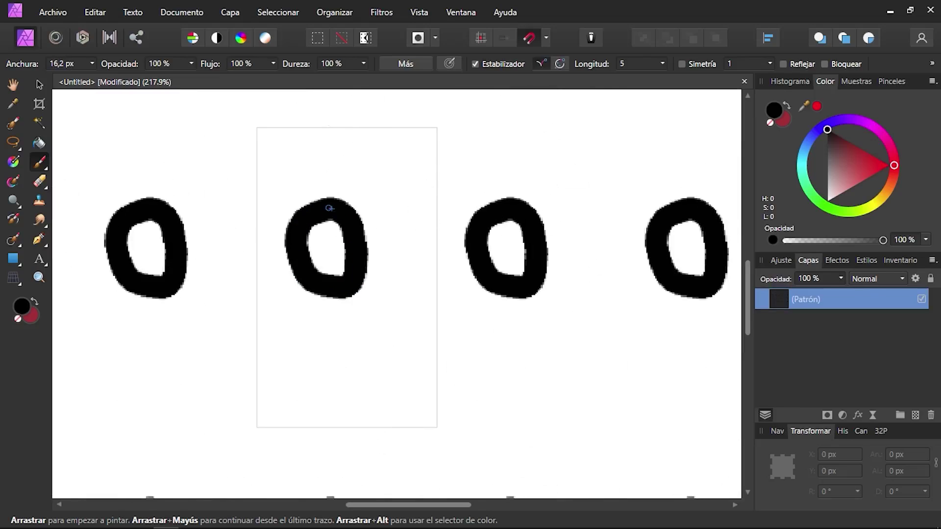
Paint a dot in the centre of the ring and a rising diagonal stroke below it.
{"action": "left_click_drag", "start_coordinate": [321, 238], "coordinate": [322, 253]}
{"action": "key", "text": "ctrl+z"}
{"action": "left_click", "coordinate": [327, 246]}
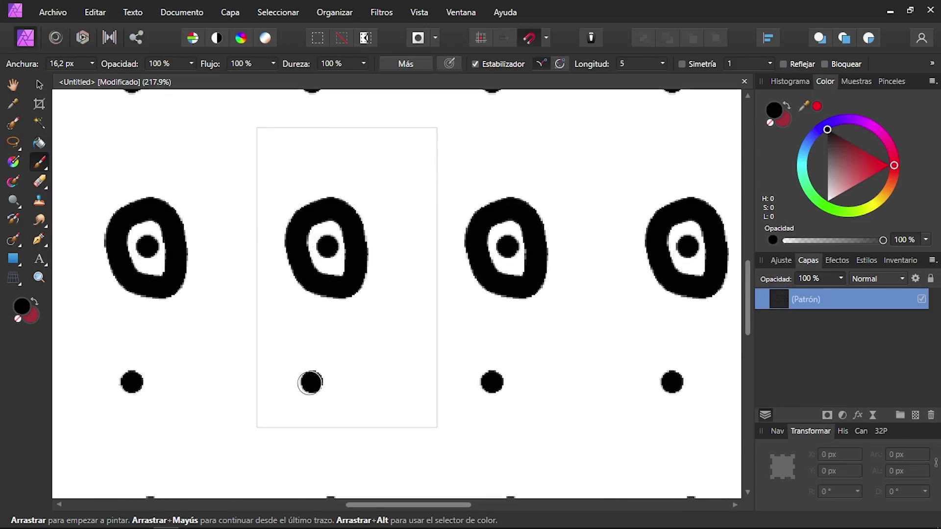
{"action": "left_click_drag", "start_coordinate": [311, 382], "coordinate": [412, 299]}
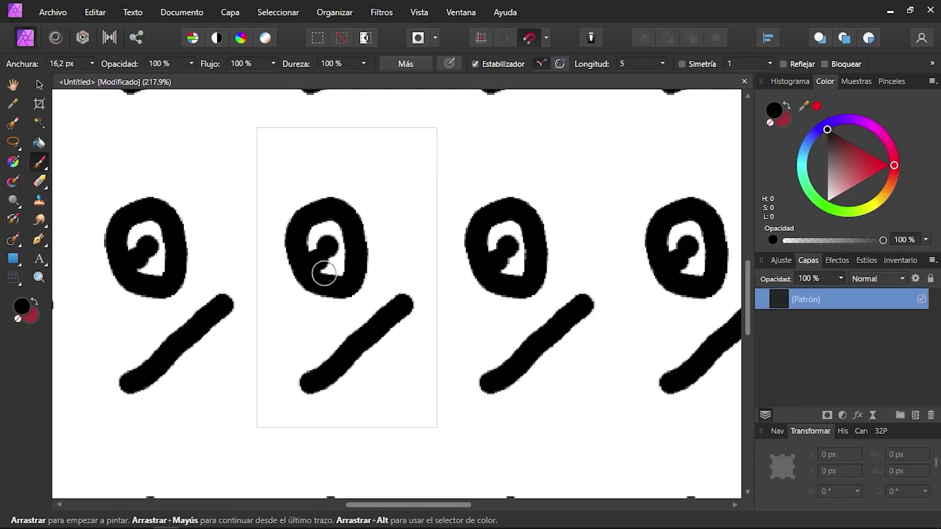
Enlarge the pattern tile to about 134 × 223 px and rotate it to -43°.
{"action": "double_click", "coordinate": [16, 89]}
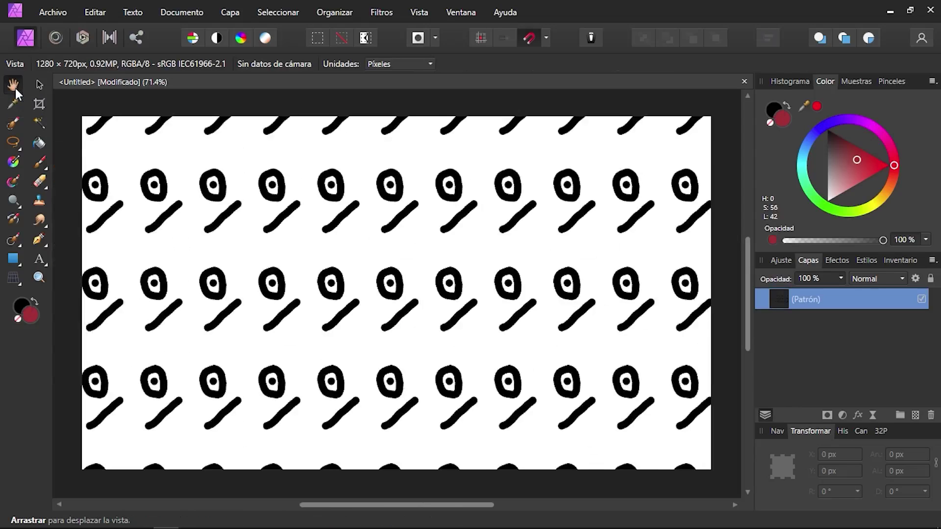
{"action": "scroll", "coordinate": [380, 277], "scroll_direction": "down", "scroll_amount": 2}
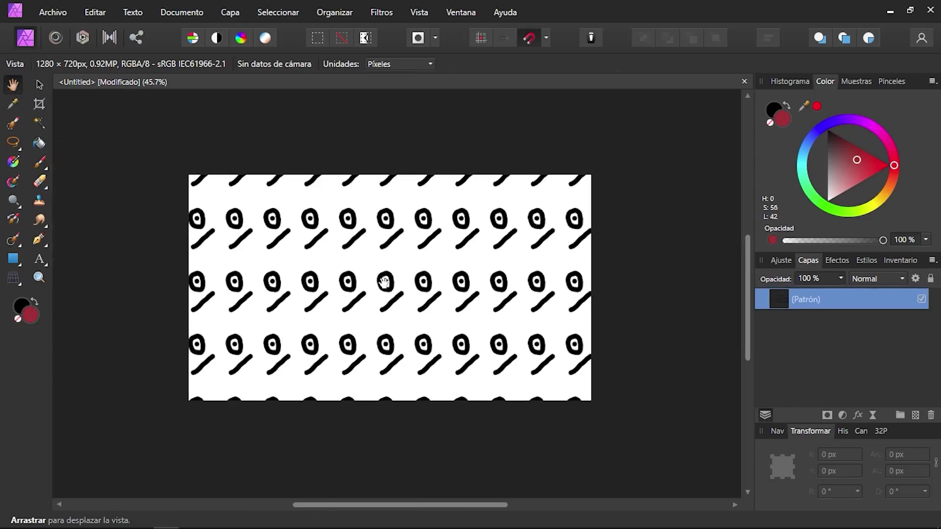
{"action": "scroll", "coordinate": [384, 284], "scroll_direction": "up", "scroll_amount": 3}
{"action": "left_click", "coordinate": [39, 85]}
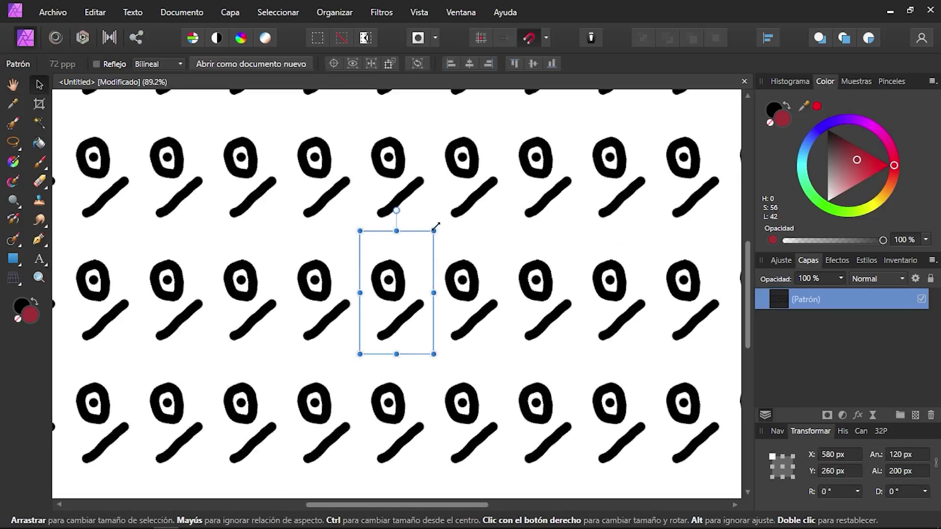
{"action": "left_click_drag", "start_coordinate": [434, 228], "coordinate": [485, 282]}
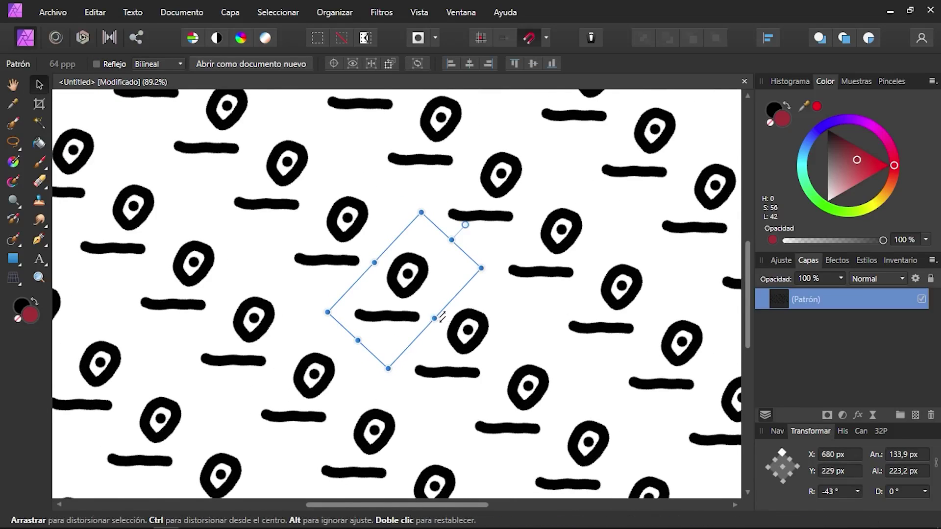
Shear the rotated pattern tile to 27° along its long edge.
{"action": "left_click_drag", "start_coordinate": [442, 317], "coordinate": [417, 351]}
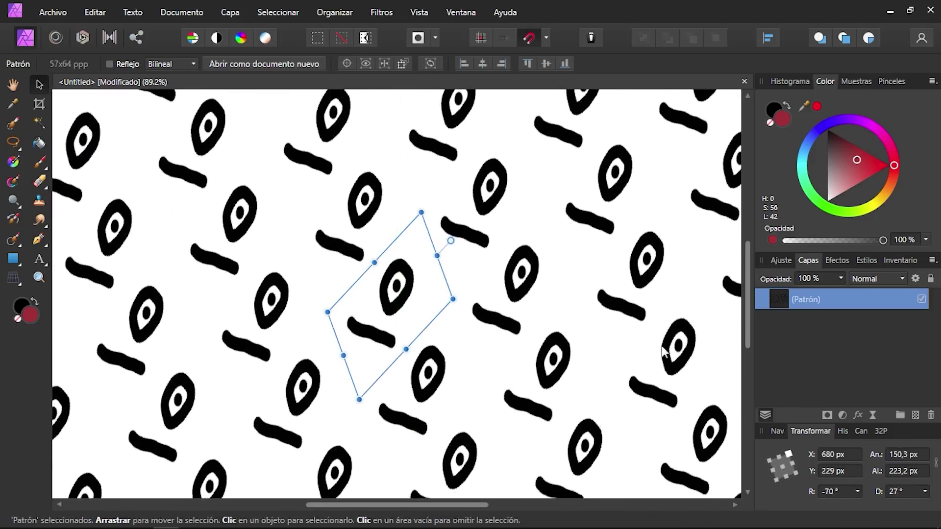
{"action": "left_click", "coordinate": [12, 87]}
{"action": "double_click", "coordinate": [12, 91]}
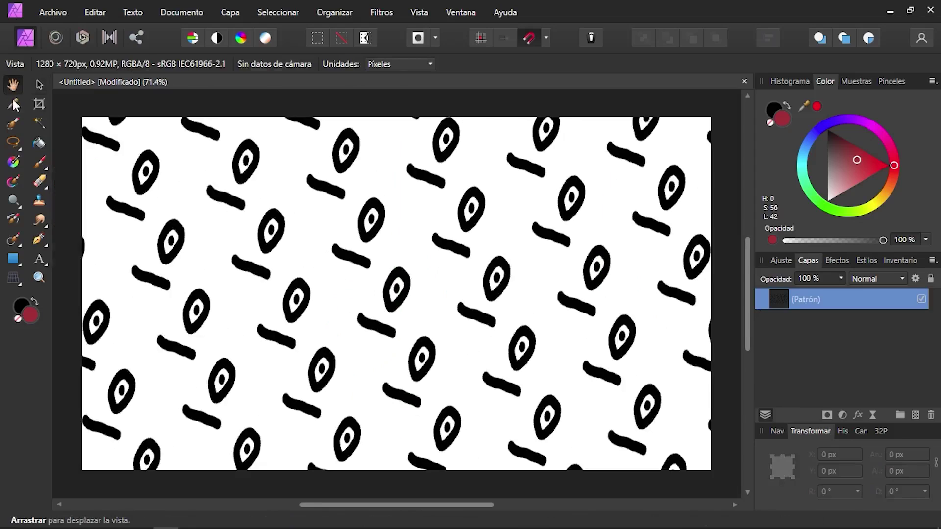
Select the pattern layer and delete it from the document.
{"action": "left_click", "coordinate": [39, 85]}
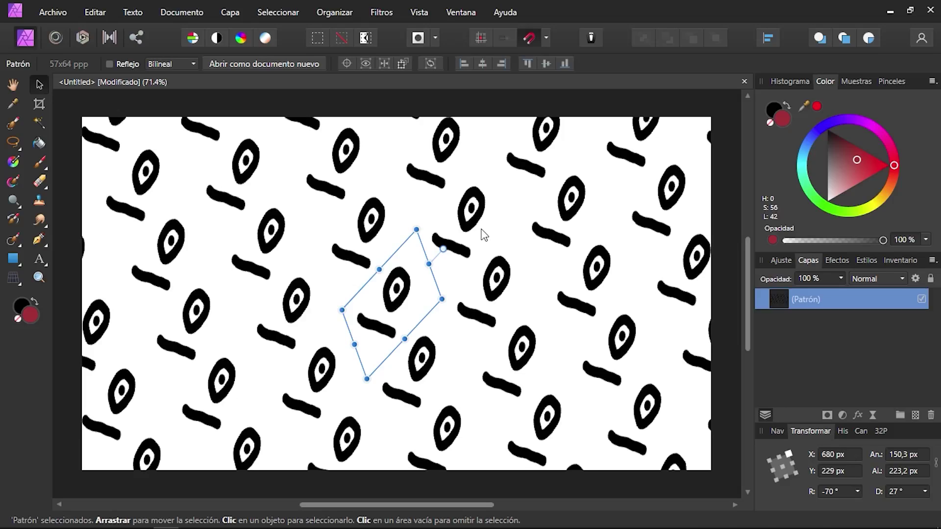
{"action": "key", "text": "Delete"}
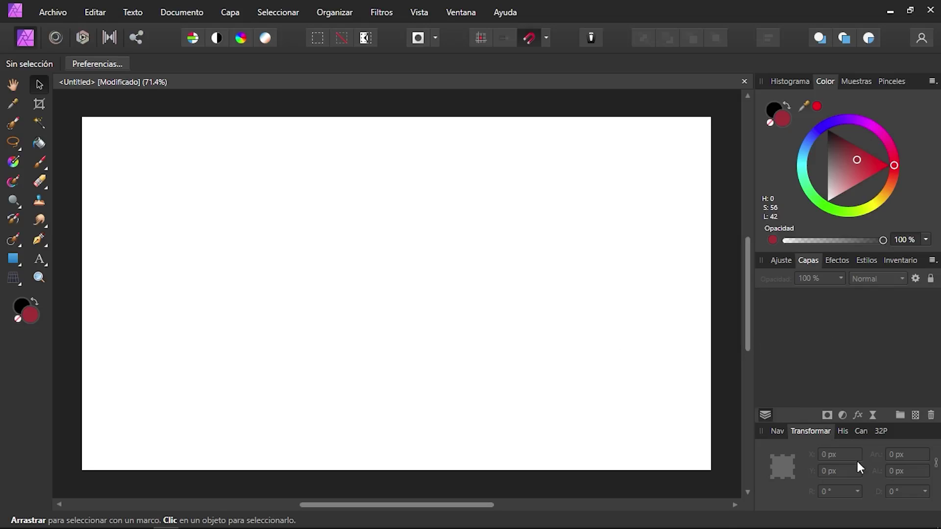
Detach the Canales panel as a floating panel over the canvas and bring up the Historial panel.
{"action": "left_click", "coordinate": [860, 435]}
{"action": "left_click_drag", "start_coordinate": [859, 388], "coordinate": [475, 151]}
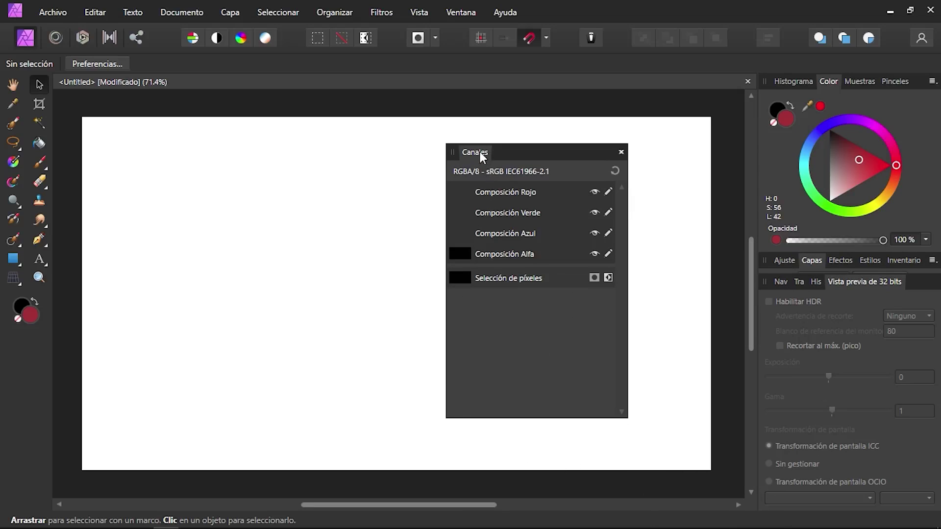
{"action": "left_click", "coordinate": [818, 282]}
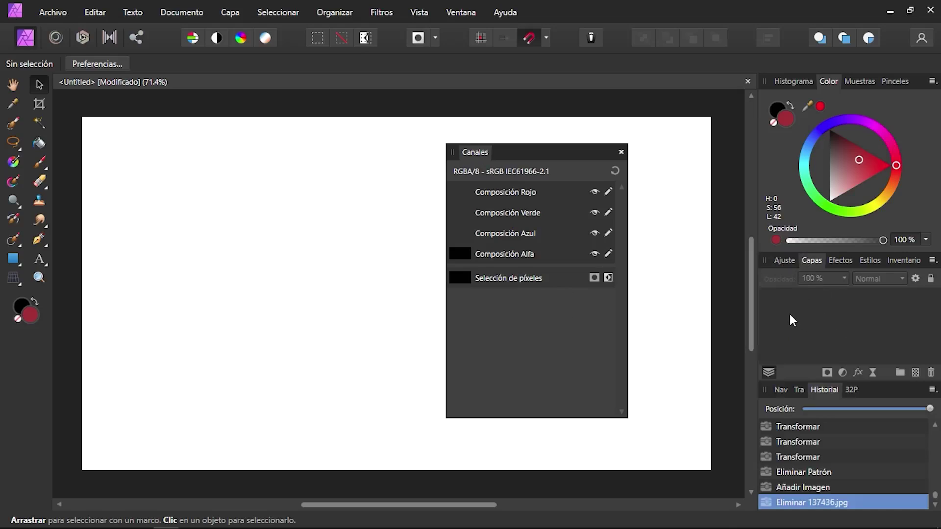
Close the untitled document.
{"action": "left_click", "coordinate": [748, 81]}
{"action": "left_click", "coordinate": [471, 282]}
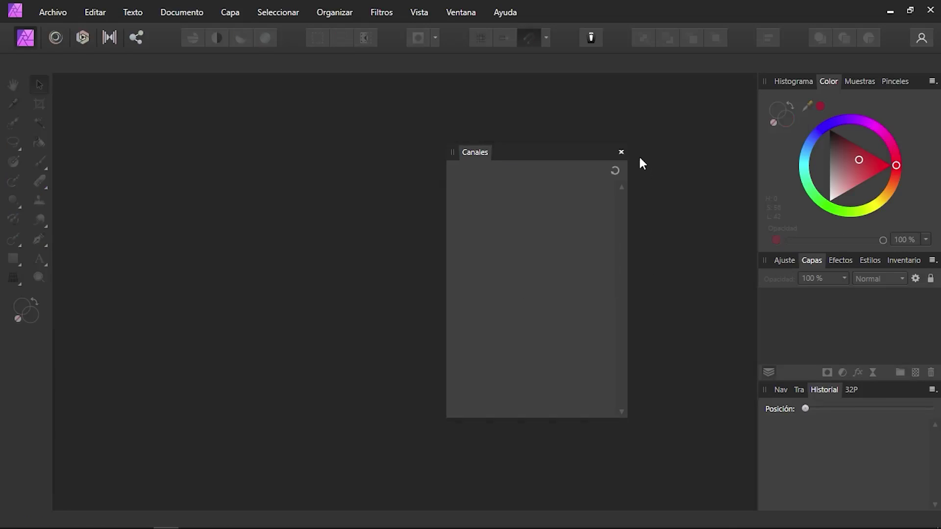
Reset the studio panels to their default layout.
{"action": "left_click", "coordinate": [419, 13]}
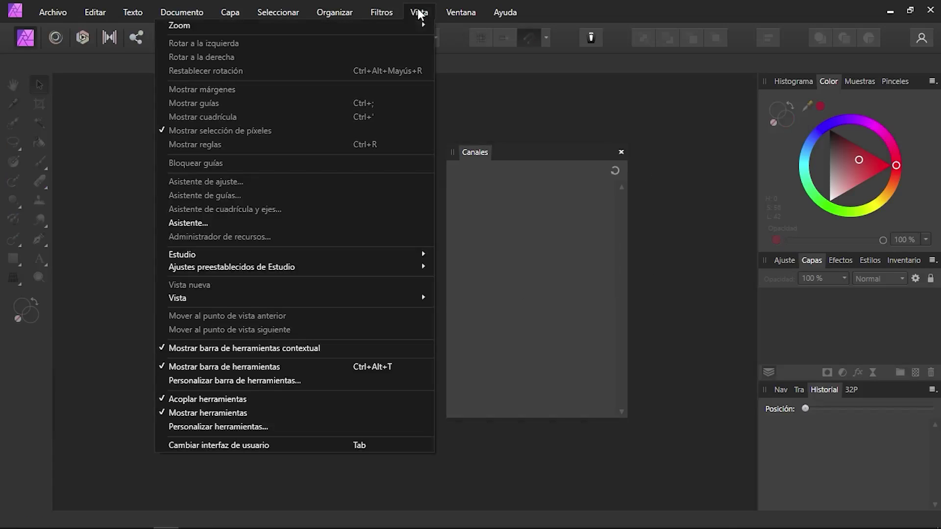
{"action": "mouse_move", "coordinate": [270, 260]}
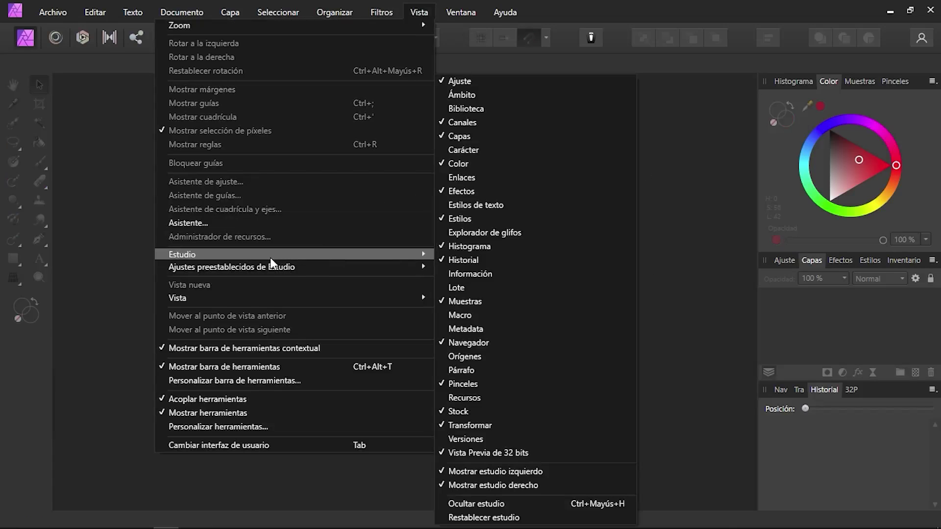
{"action": "left_click", "coordinate": [484, 517]}
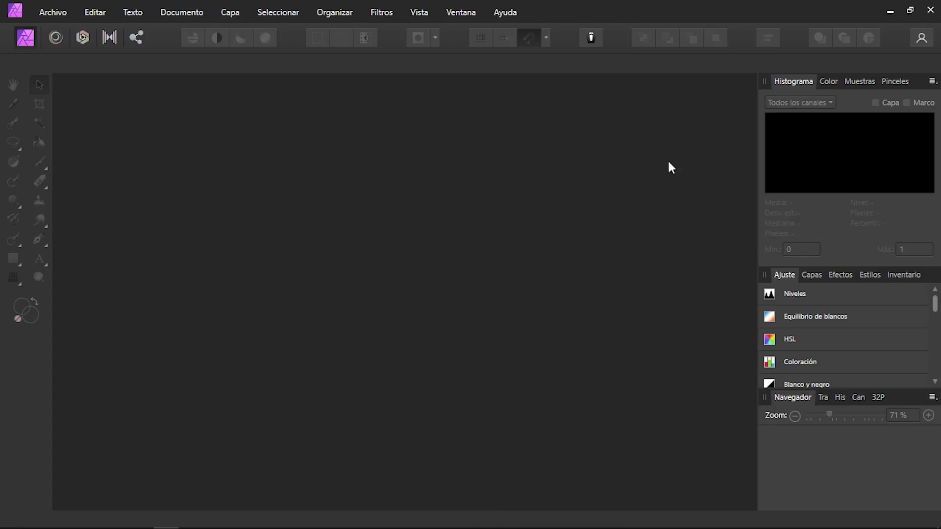
Open the Referencia help resource.
{"action": "left_click", "coordinate": [503, 16]}
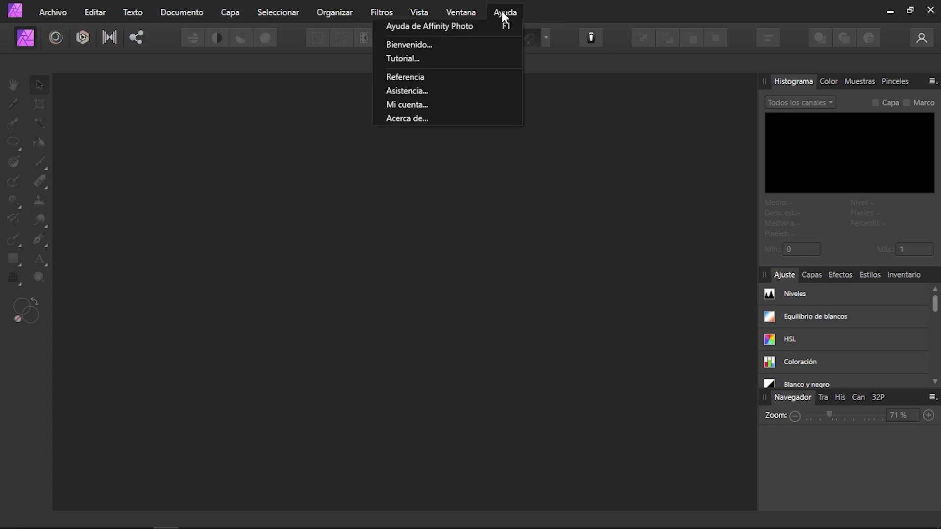
{"action": "left_click", "coordinate": [418, 78]}
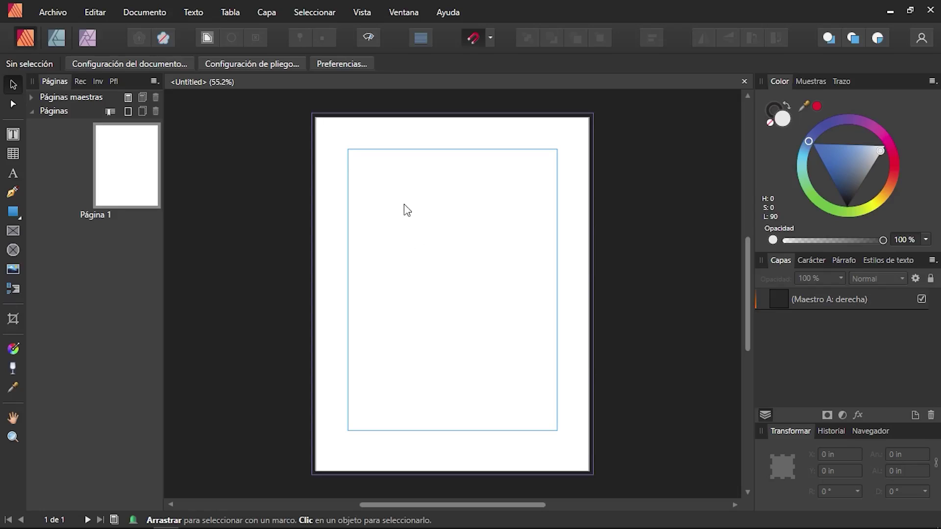
Open the data merge manager in Affinity Publisher and check which file formats are accepted as a data source, without adding one.
{"action": "left_click", "coordinate": [142, 15]}
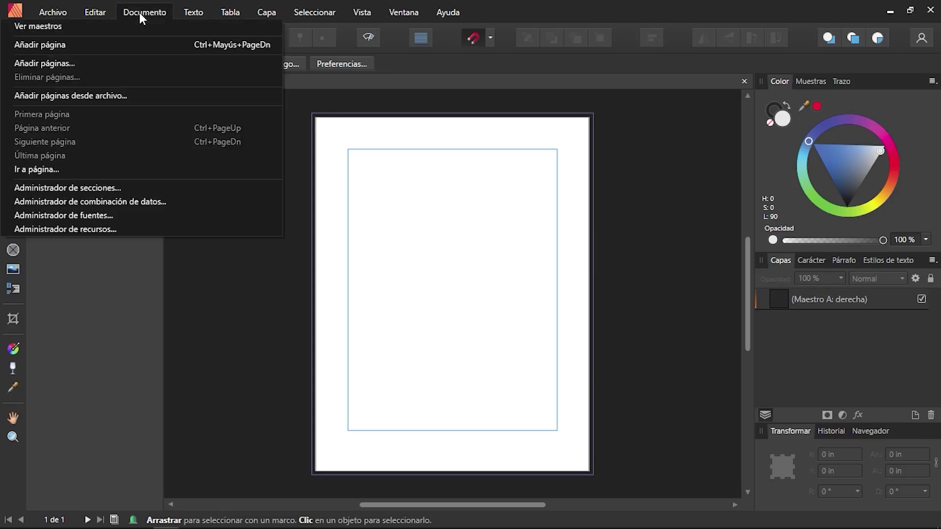
{"action": "left_click", "coordinate": [109, 201]}
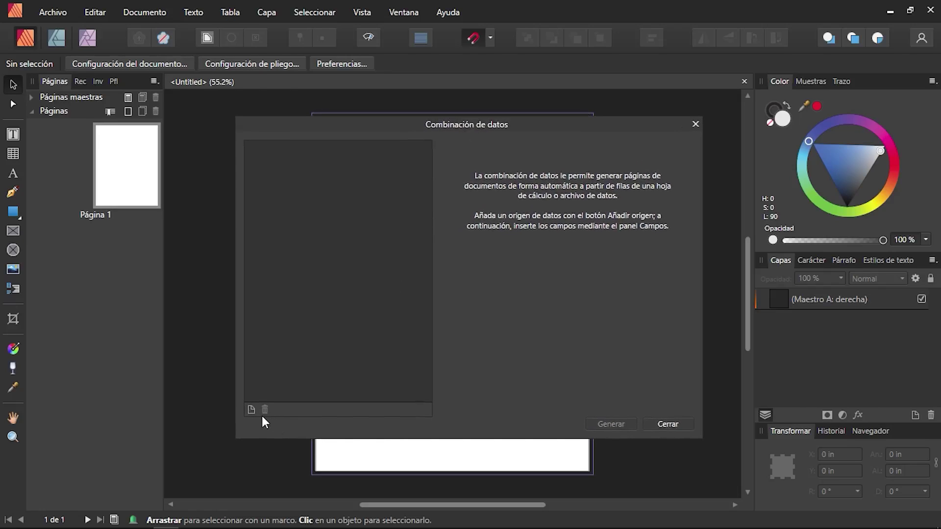
{"action": "left_click", "coordinate": [250, 410]}
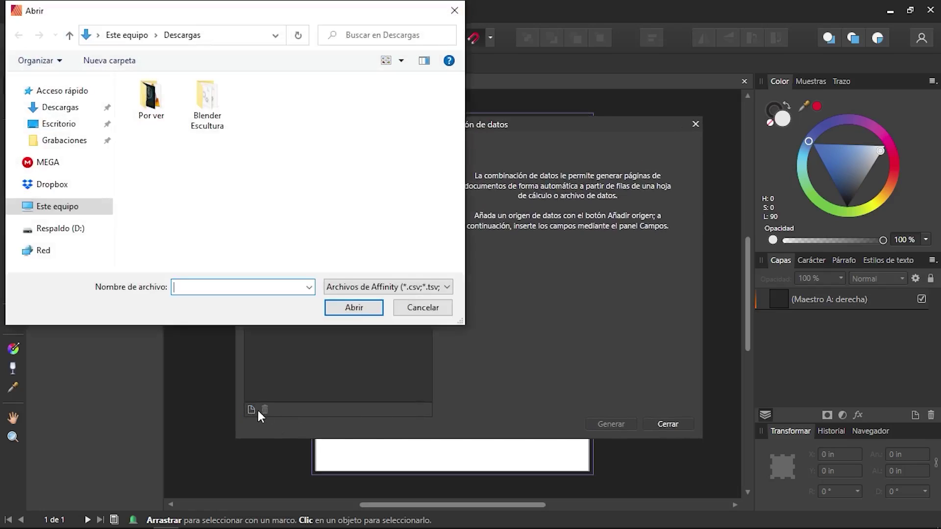
{"action": "left_click", "coordinate": [392, 290]}
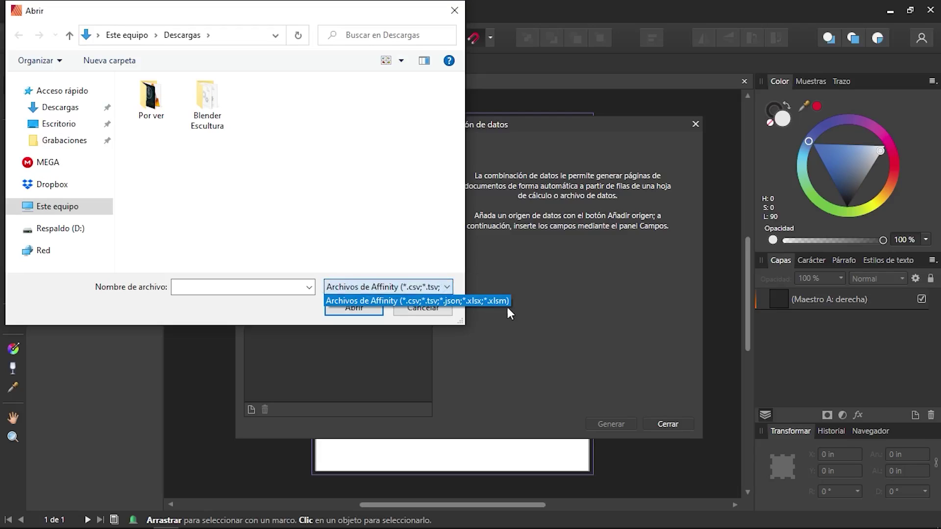
{"action": "left_click", "coordinate": [211, 314]}
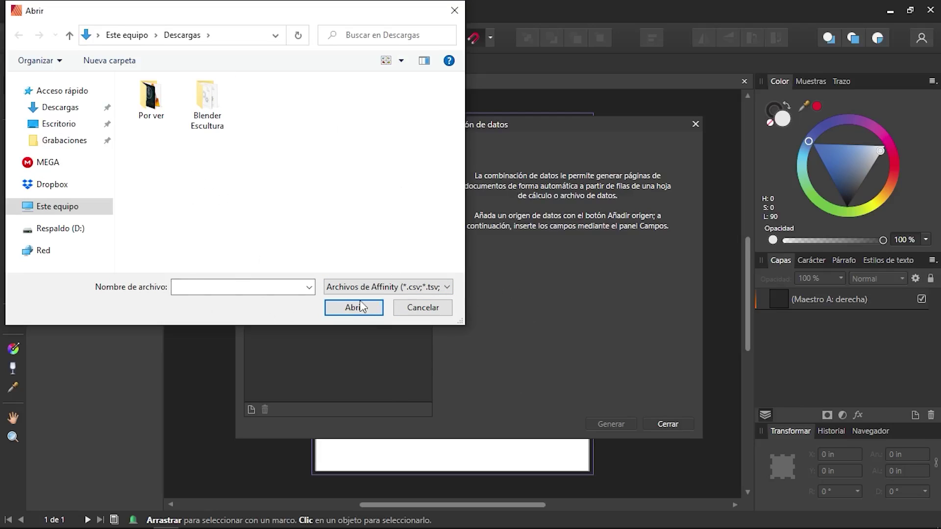
{"action": "left_click", "coordinate": [420, 308]}
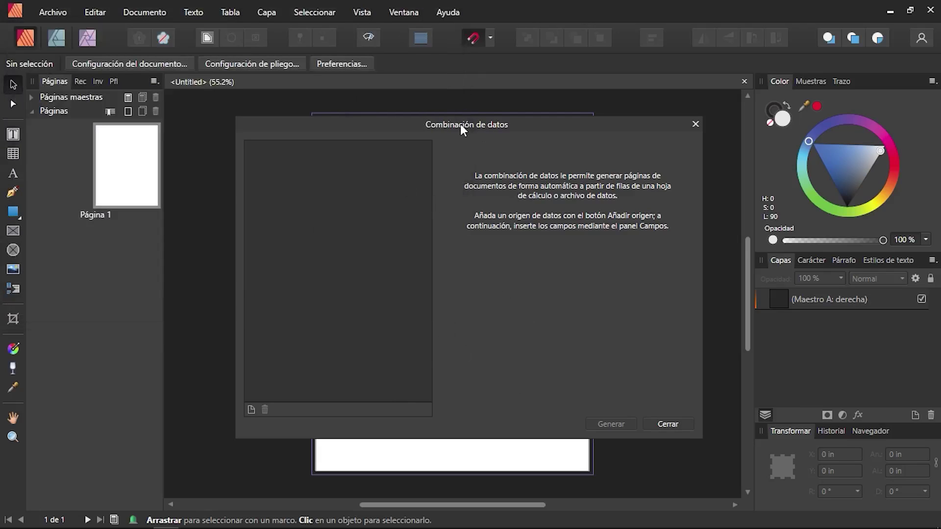
Show the Campos panel and move it beside the Combinación de datos dialog to view both.
{"action": "mouse_move", "coordinate": [460, 125]}
{"action": "left_mouse_down"}
{"action": "mouse_move", "coordinate": [476, 121]}
{"action": "mouse_move", "coordinate": [451, 126]}
{"action": "left_mouse_up"}
{"action": "left_click", "coordinate": [359, 19]}
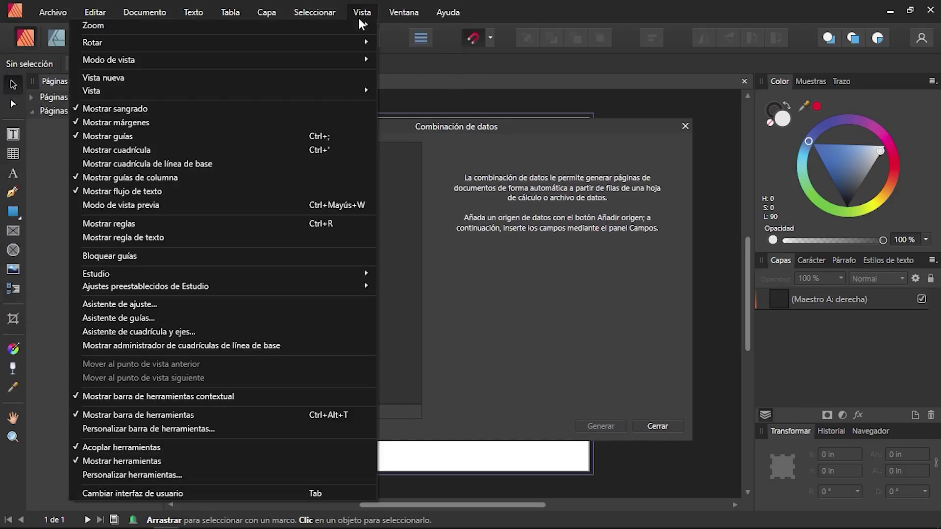
{"action": "mouse_move", "coordinate": [205, 278]}
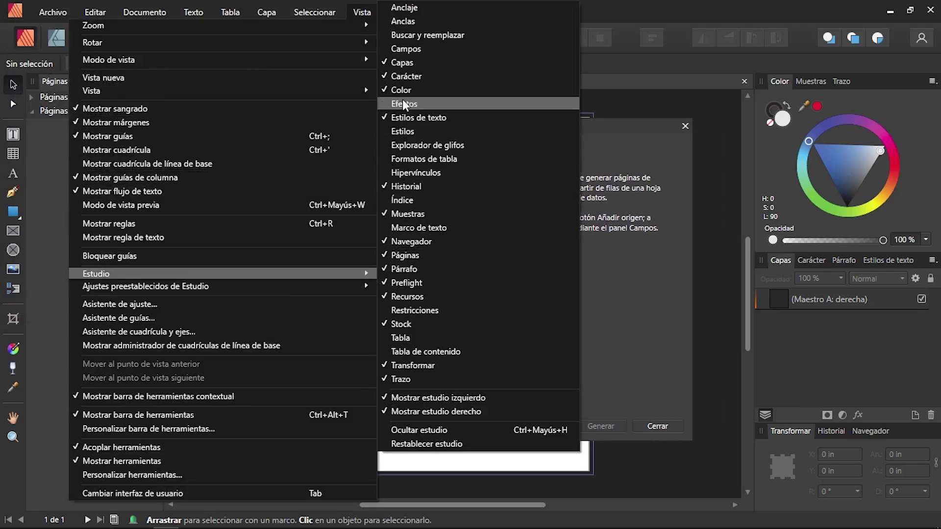
{"action": "left_click", "coordinate": [404, 49]}
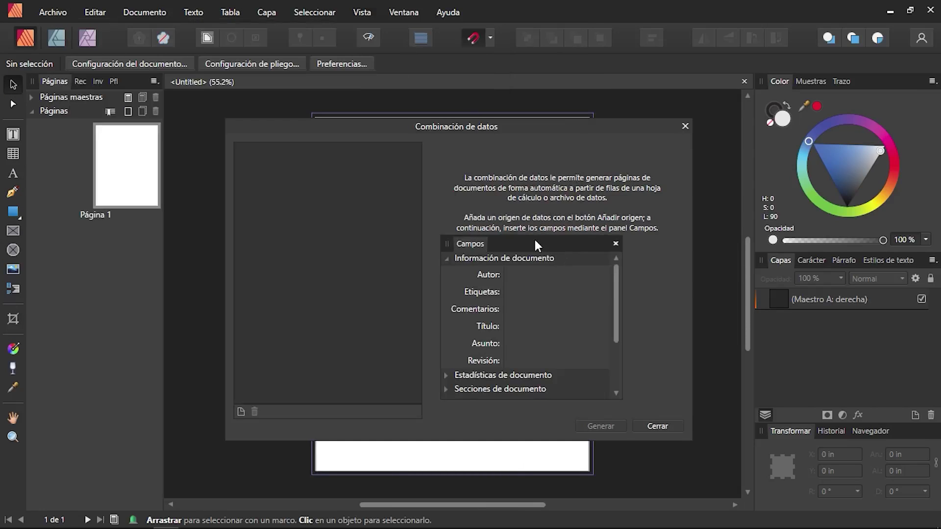
{"action": "left_click_drag", "start_coordinate": [534, 239], "coordinate": [715, 105]}
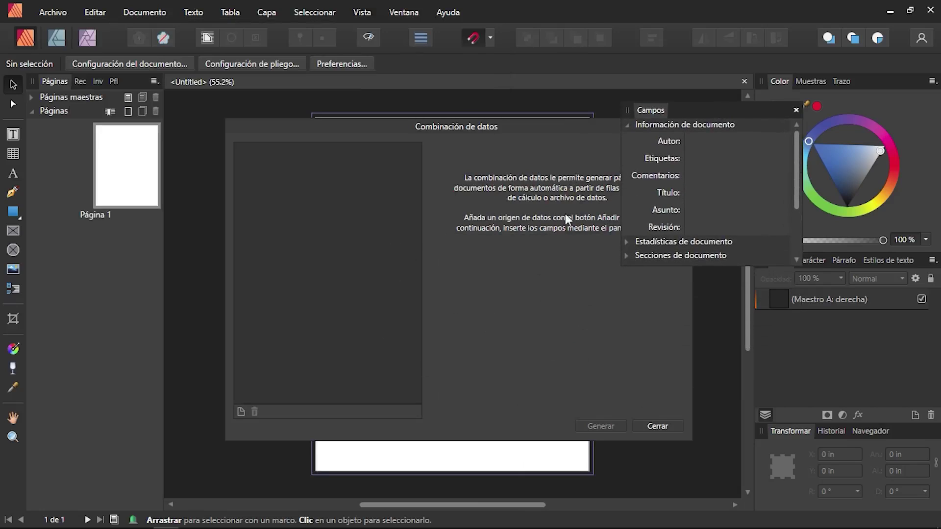
{"action": "left_click", "coordinate": [570, 127]}
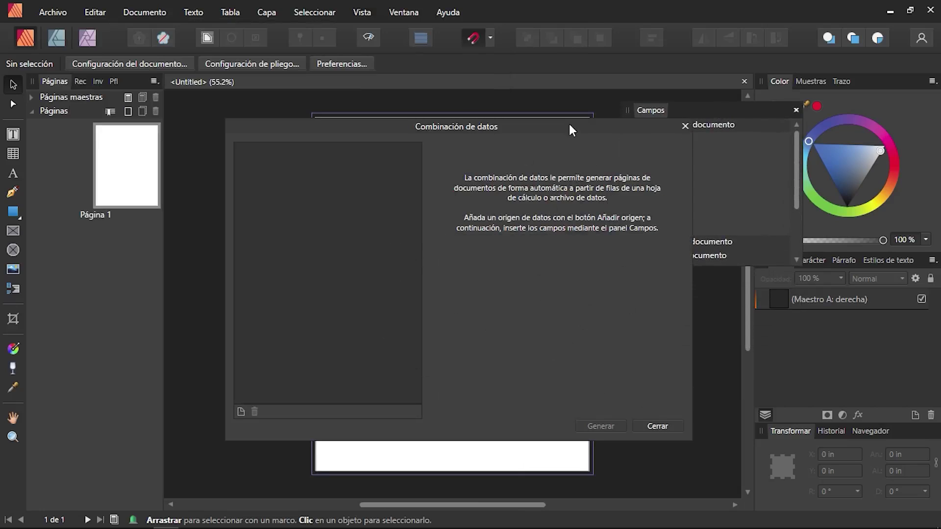
Close the Combinación de datos dialog and the floating Campos panel.
{"action": "left_click", "coordinate": [685, 126]}
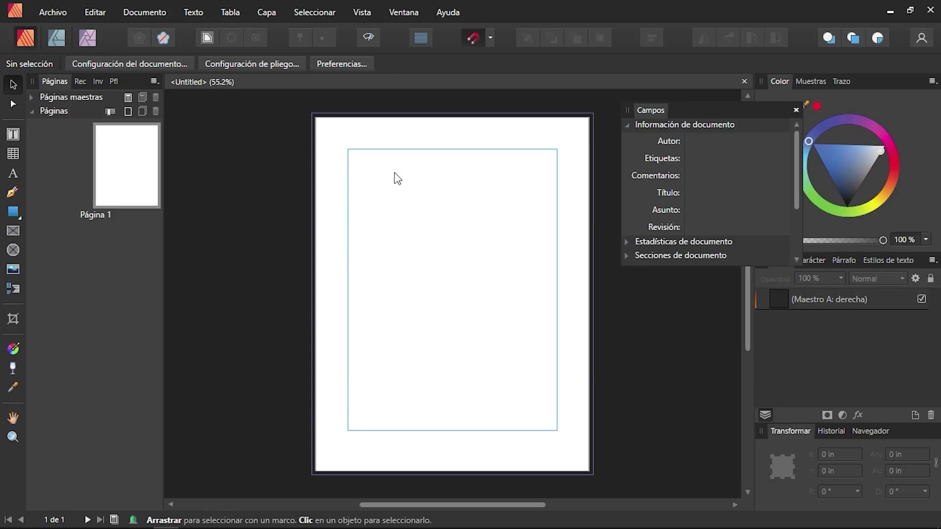
{"action": "left_click_drag", "start_coordinate": [394, 172], "coordinate": [348, 175]}
{"action": "left_click", "coordinate": [795, 111]}
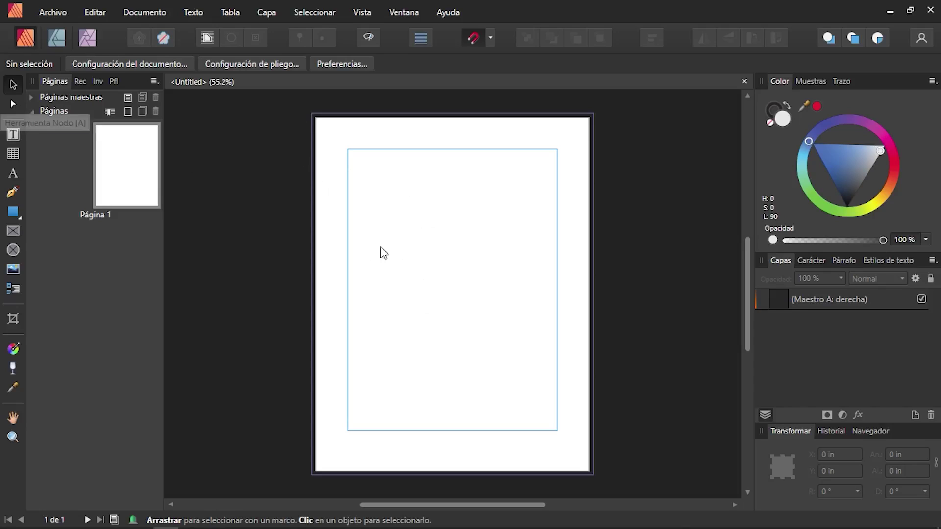
Change the bleed guide colour in the document setup to green with hue 141, saturation 81 and lightness 61.
{"action": "left_click", "coordinate": [146, 59]}
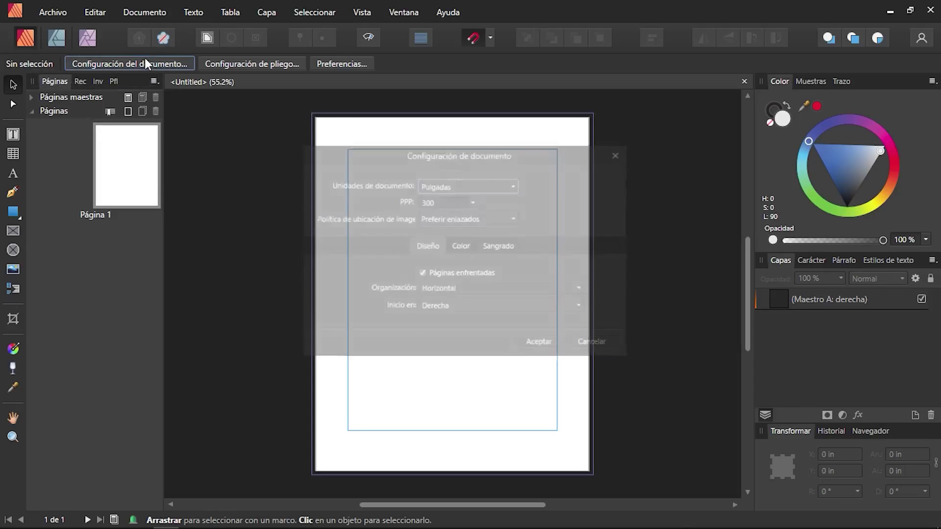
{"action": "left_click", "coordinate": [513, 246]}
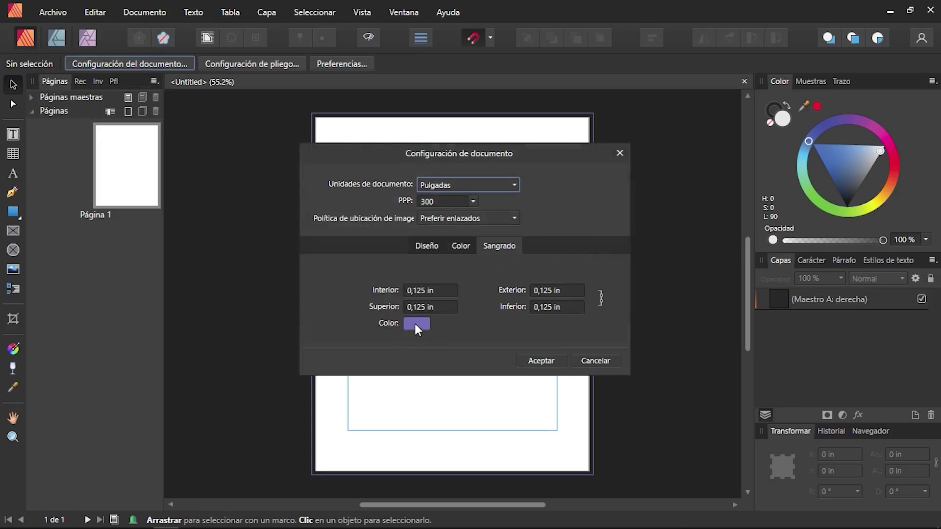
{"action": "left_click_drag", "start_coordinate": [459, 153], "coordinate": [557, 166]}
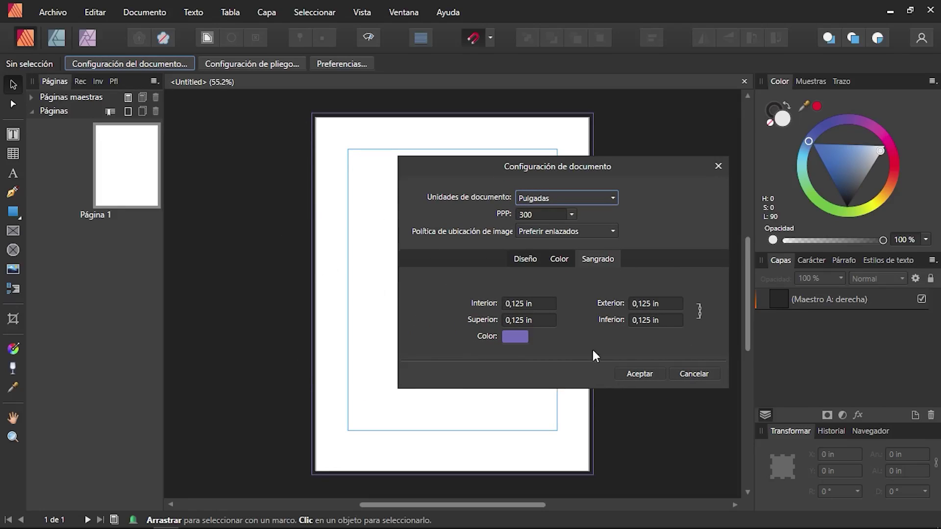
{"action": "left_click", "coordinate": [527, 337]}
{"action": "mouse_move", "coordinate": [492, 387]}
{"action": "left_mouse_down"}
{"action": "mouse_move", "coordinate": [482, 455]}
{"action": "mouse_move", "coordinate": [496, 432]}
{"action": "left_mouse_up"}
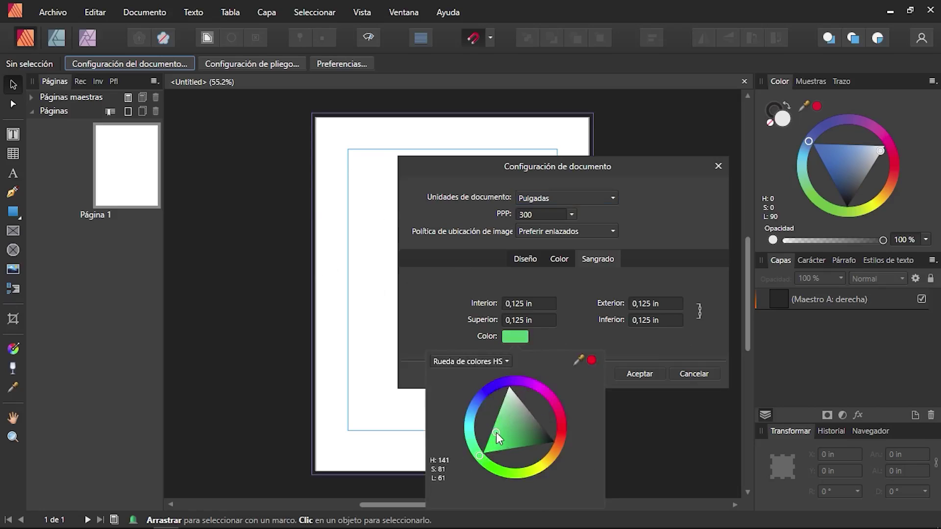
{"action": "left_click", "coordinate": [658, 374]}
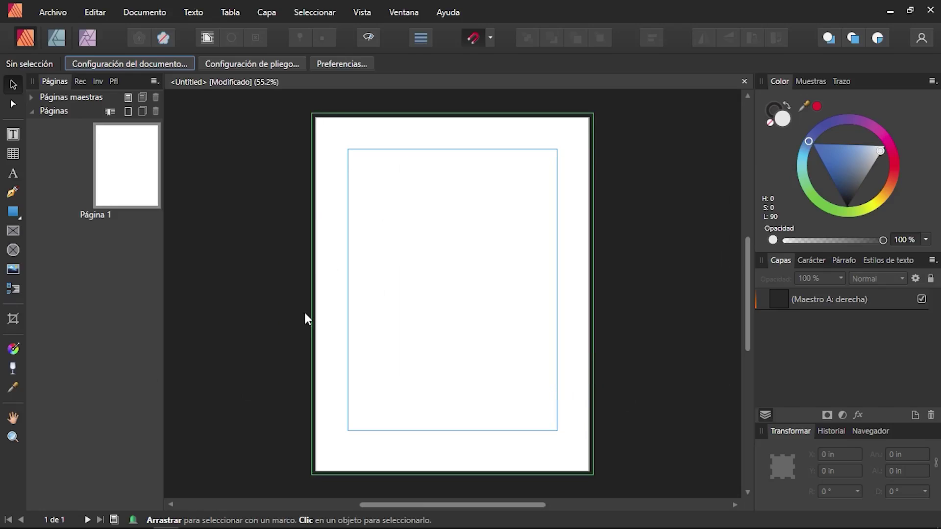
Change the margin colour in the guides manager to crimson with hue 348, saturation 90 and lightness 55, and close the manager.
{"action": "scroll", "coordinate": [336, 279], "scroll_direction": "up", "scroll_amount": 3}
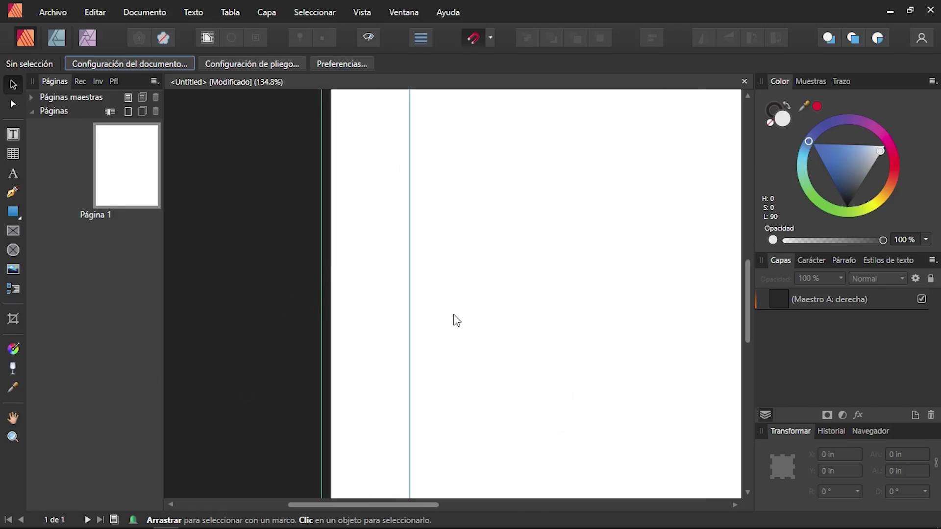
{"action": "left_click", "coordinate": [362, 12]}
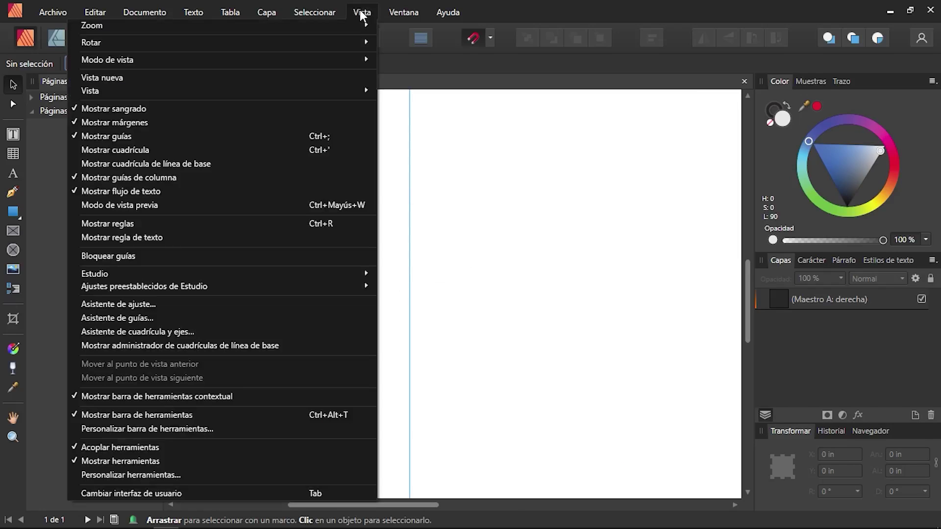
{"action": "left_click", "coordinate": [156, 318]}
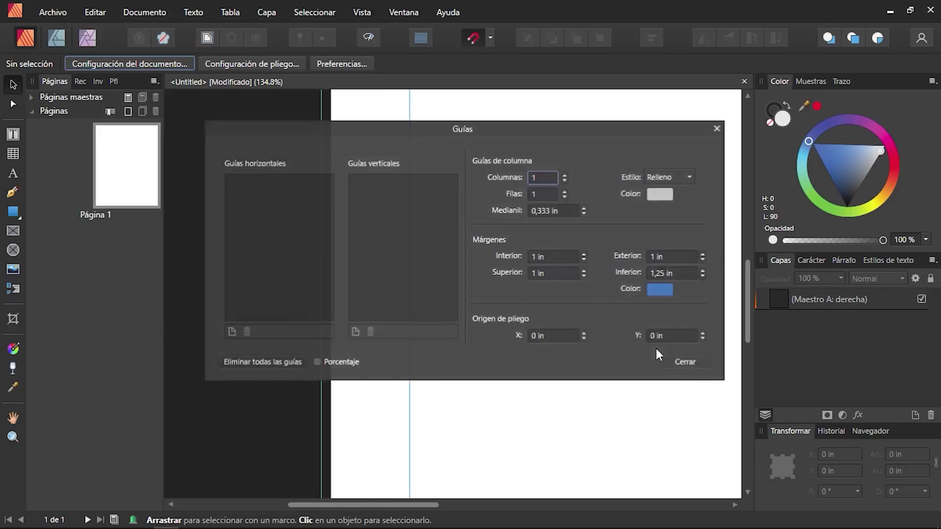
{"action": "left_click", "coordinate": [657, 290]}
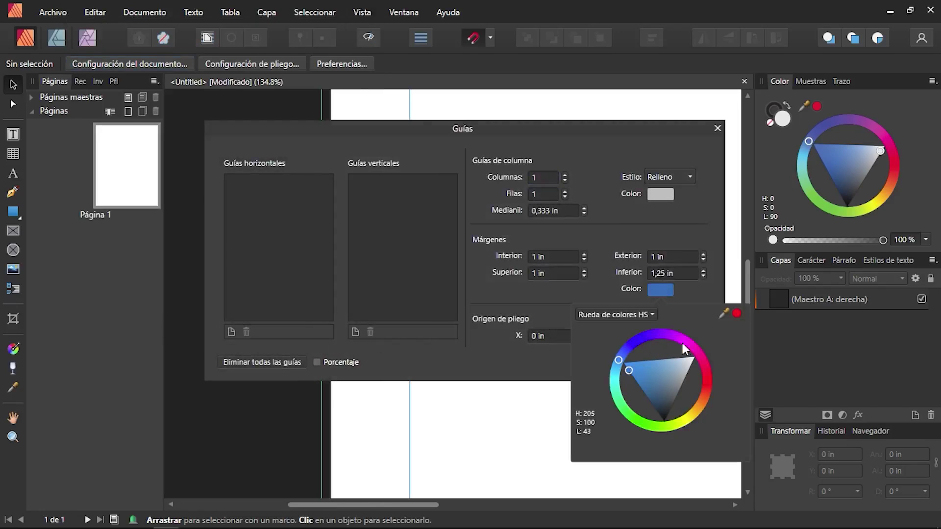
{"action": "left_click_drag", "start_coordinate": [682, 343], "coordinate": [699, 380]}
{"action": "left_click", "coordinate": [690, 377]}
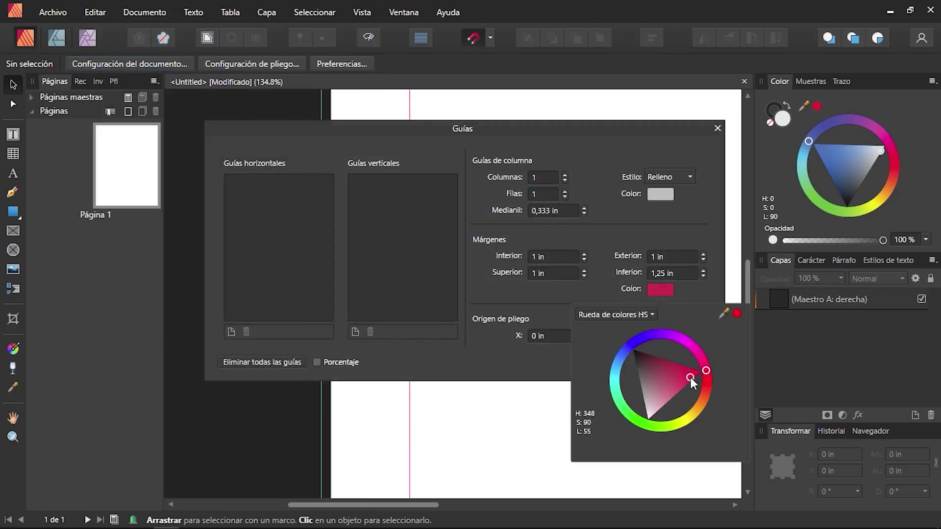
{"action": "left_click", "coordinate": [539, 355]}
{"action": "left_click", "coordinate": [717, 127]}
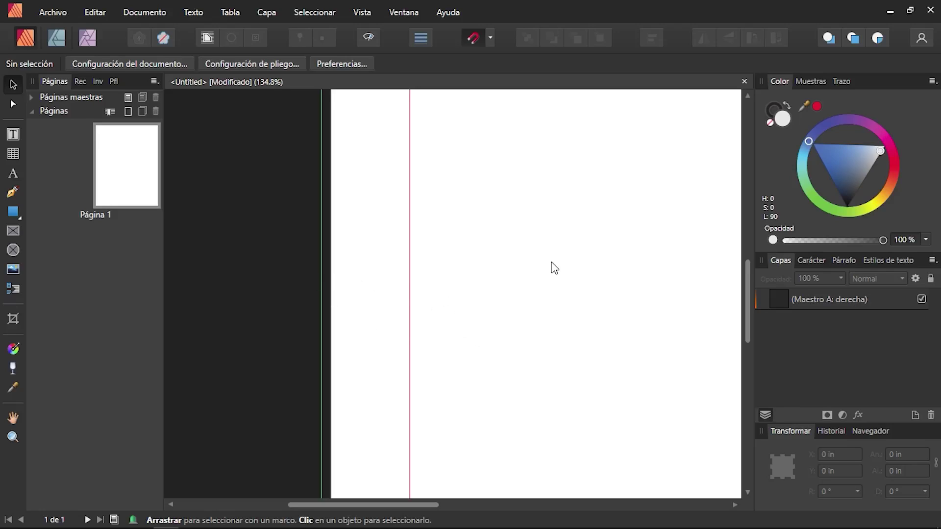
Show the Anclas panel with the whole page in view.
{"action": "key", "text": "ctrl+0"}
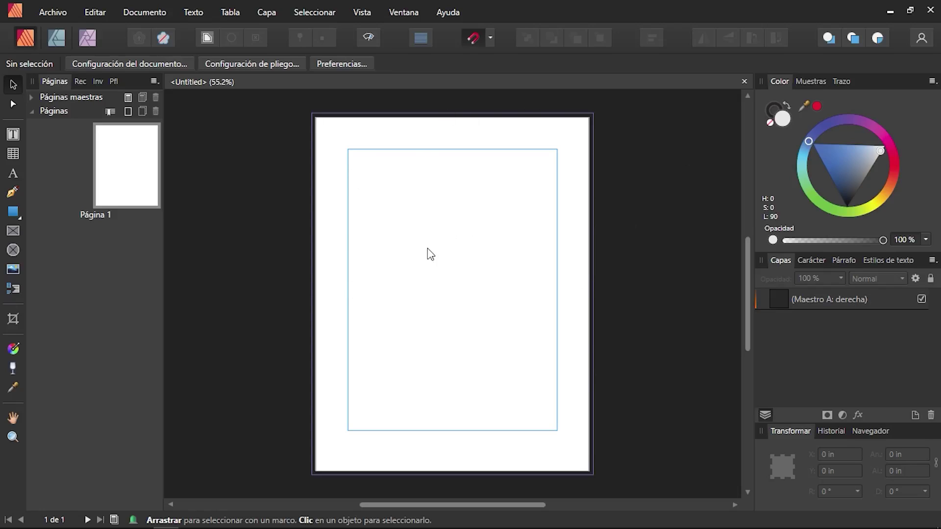
{"action": "left_click", "coordinate": [363, 13]}
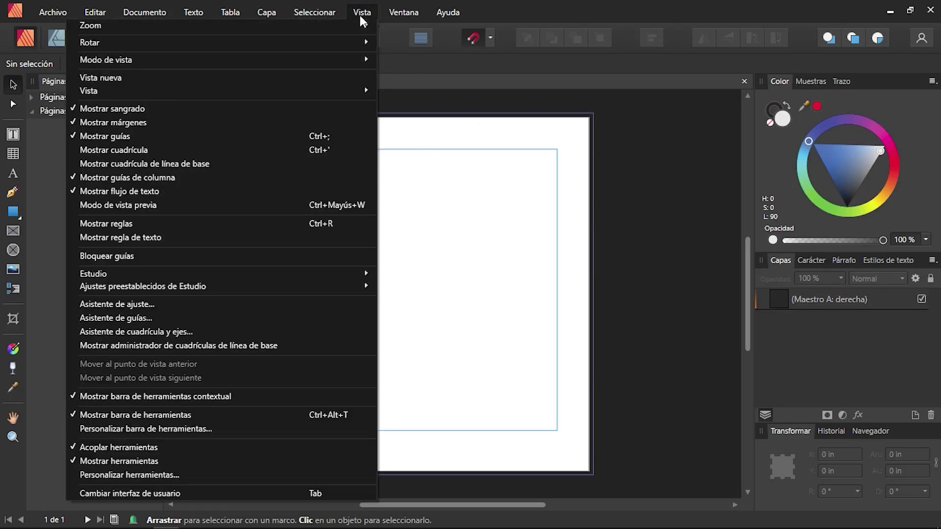
{"action": "mouse_move", "coordinate": [119, 273]}
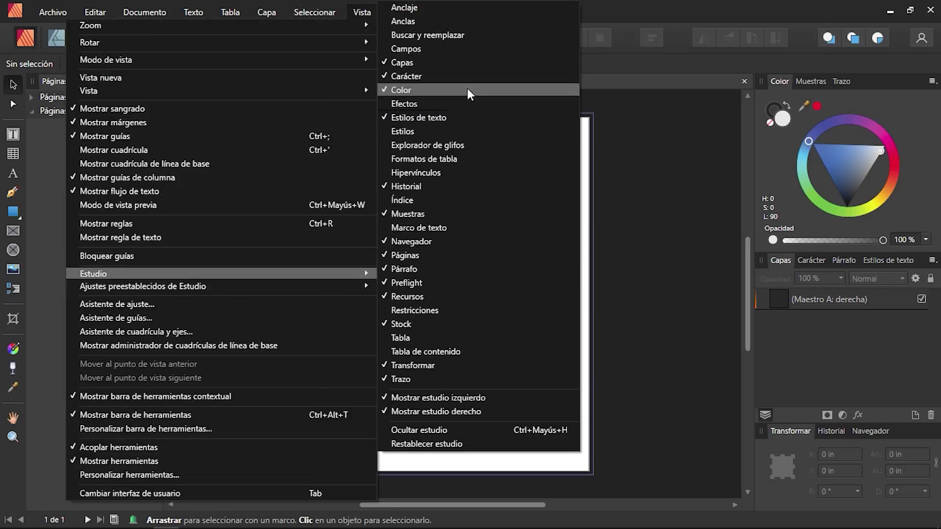
{"action": "left_click", "coordinate": [406, 23]}
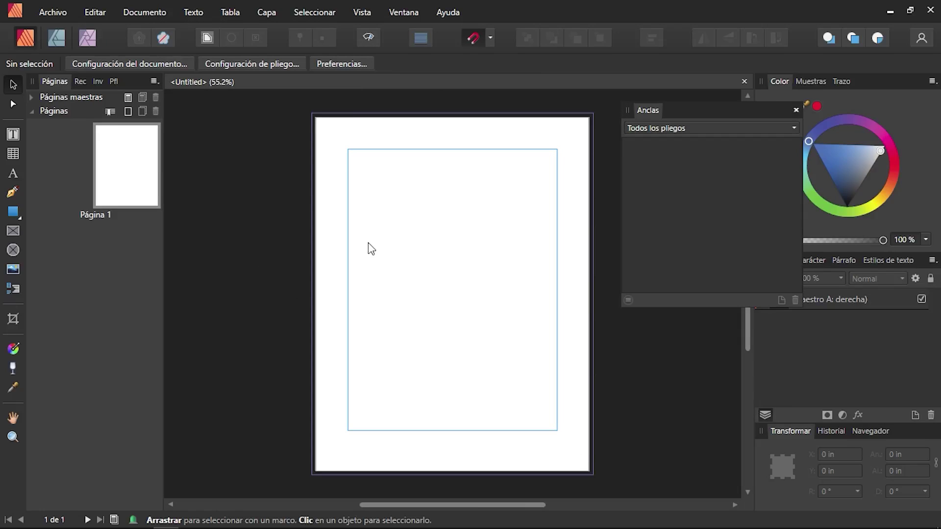
Add artistic text reading "dfgd" at about 90 pt near the upper left corner of the page margins.
{"action": "left_click", "coordinate": [13, 174]}
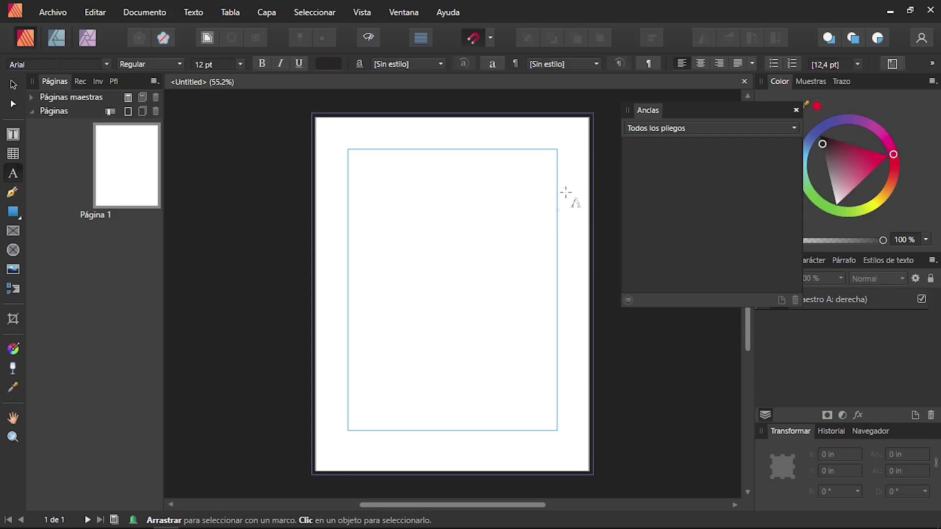
{"action": "left_click_drag", "start_coordinate": [366, 162], "coordinate": [406, 194]}
{"action": "type", "text": "dfgd"}
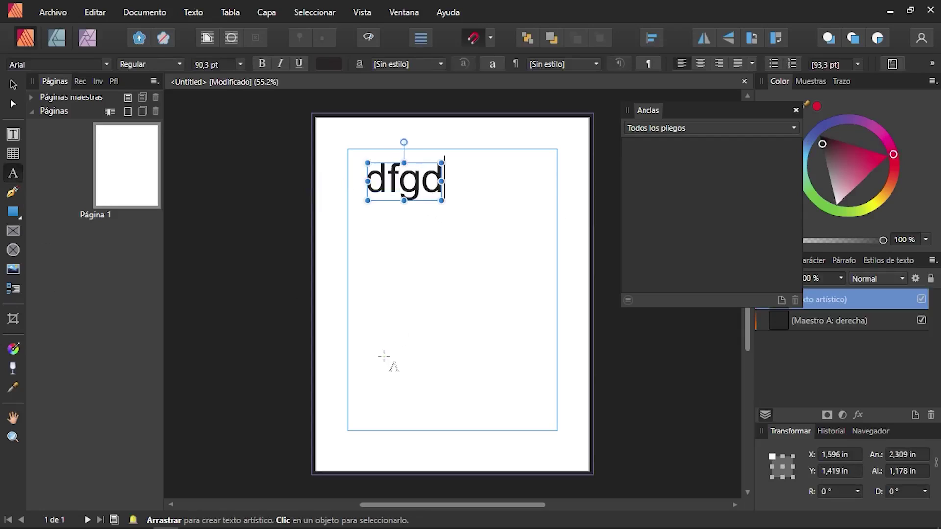
Add artistic text reading "dgfdfgdf" at about 90 pt in the lower part of the page margins.
{"action": "left_click_drag", "start_coordinate": [378, 342], "coordinate": [405, 380]}
{"action": "type", "text": "dgfdfgdf"}
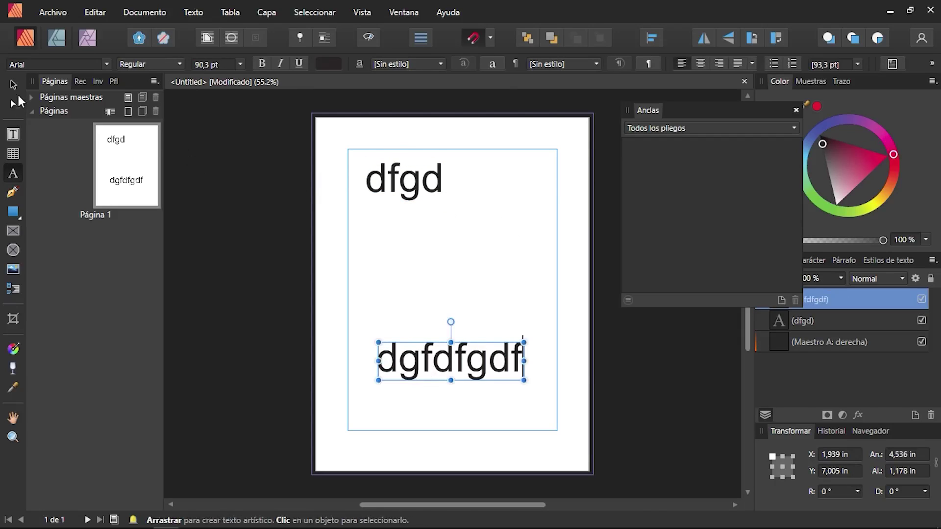
{"action": "key", "text": "Escape"}
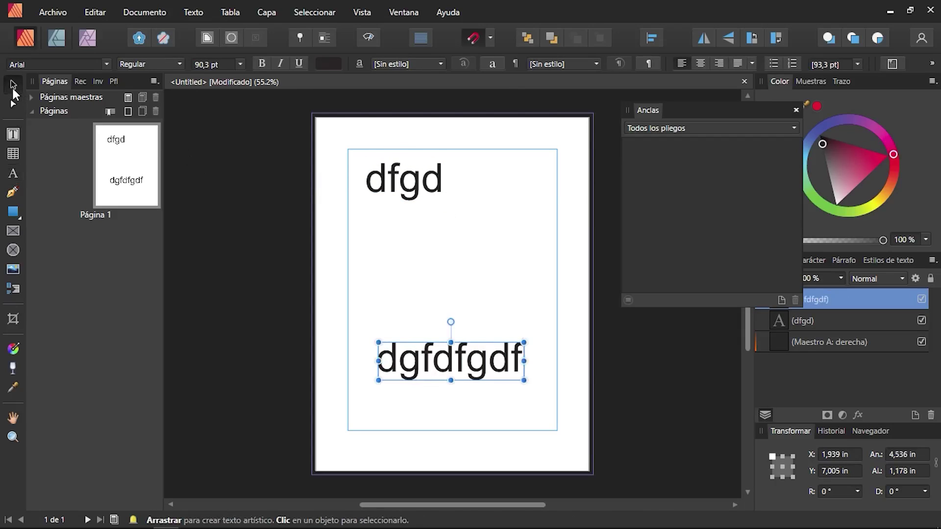
Insert an anchor named "Ancla 1" on the upper text, exported as a PDF bookmark.
{"action": "left_click", "coordinate": [396, 181]}
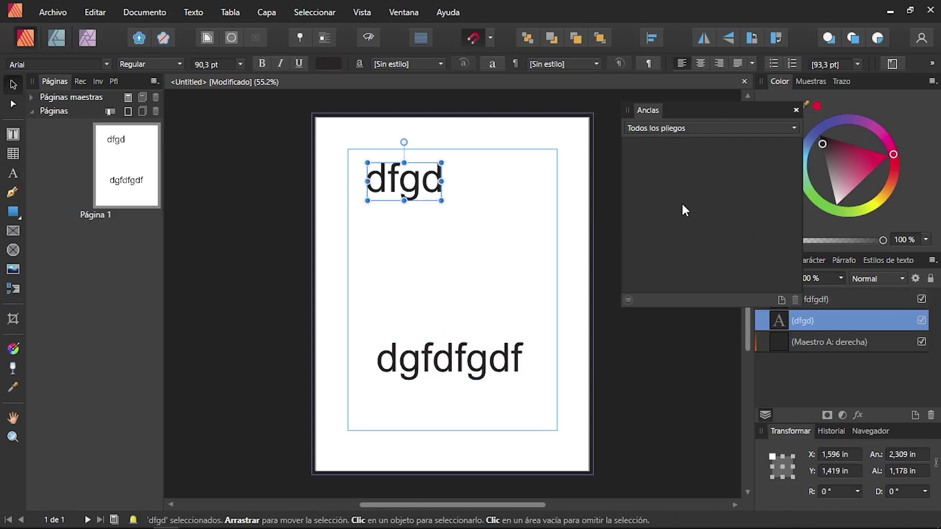
{"action": "left_click", "coordinate": [781, 298]}
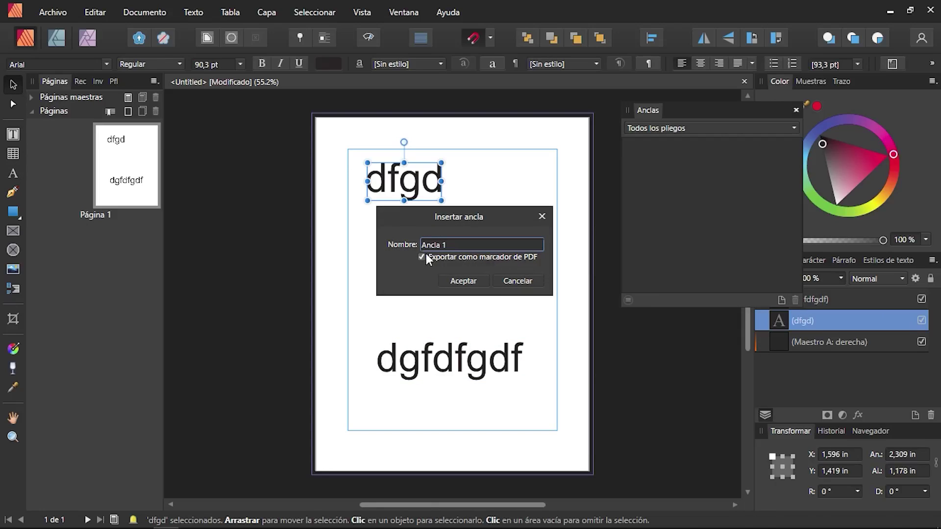
{"action": "left_click", "coordinate": [470, 282]}
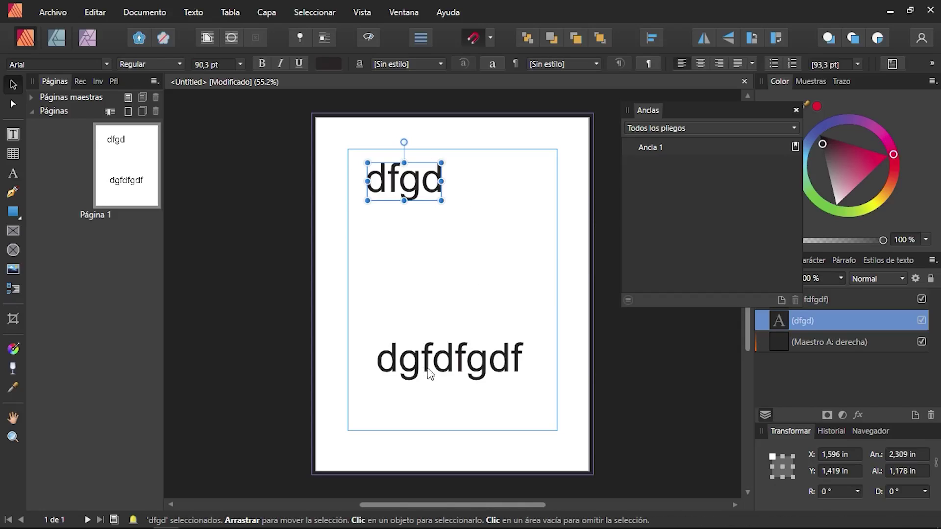
Insert an anchor named "Ancla 2" on the lower text through its interactive options, exported as a PDF bookmark.
{"action": "left_click", "coordinate": [451, 369]}
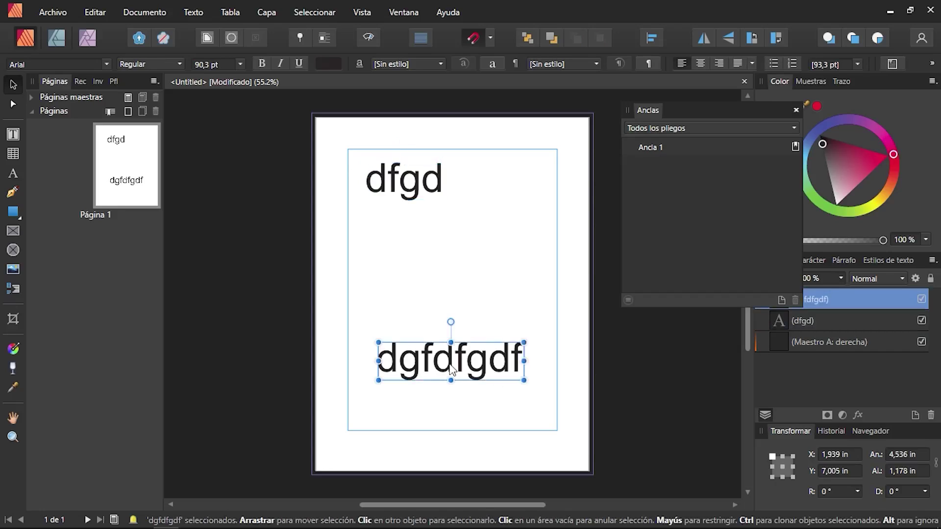
{"action": "right_click", "coordinate": [451, 368]}
{"action": "mouse_move", "coordinate": [266, 393]}
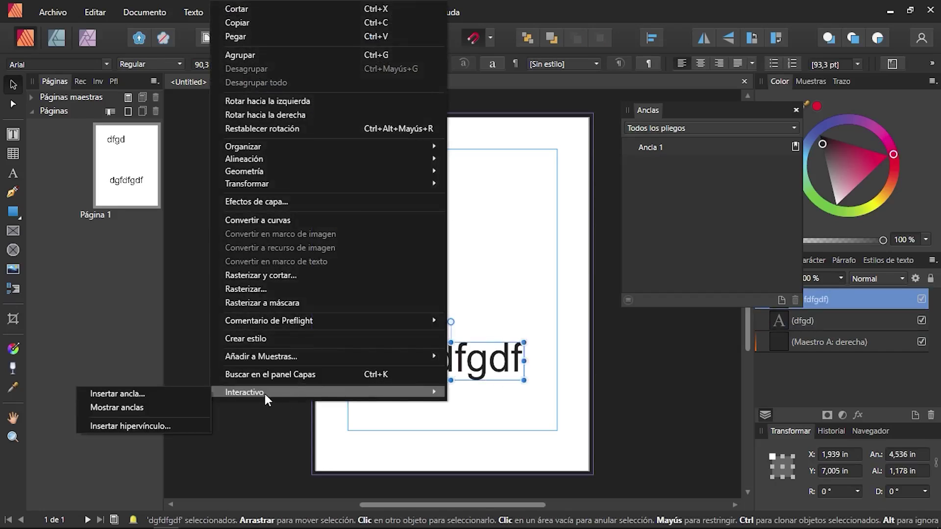
{"action": "left_click", "coordinate": [132, 392]}
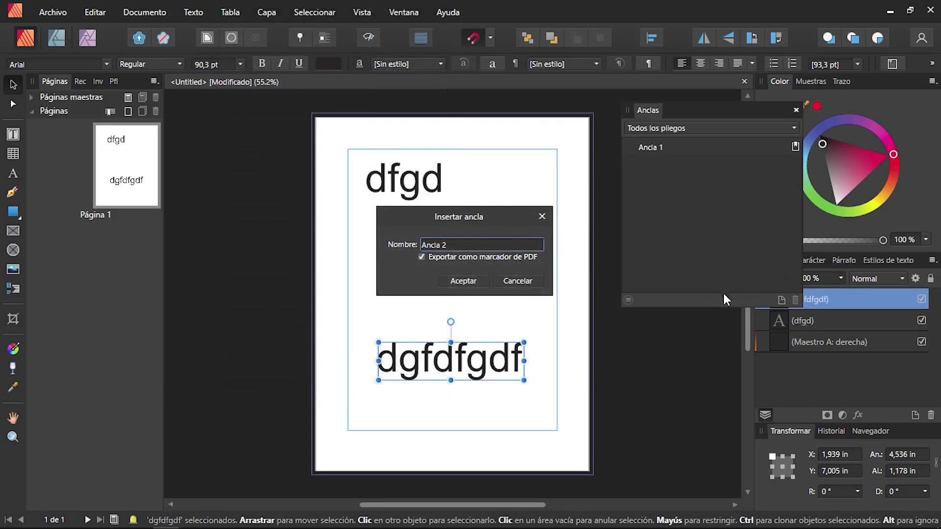
{"action": "left_click", "coordinate": [455, 280]}
Switch between Ancla 1 and Ancla 2 in the anchor list.
{"action": "left_click", "coordinate": [651, 162]}
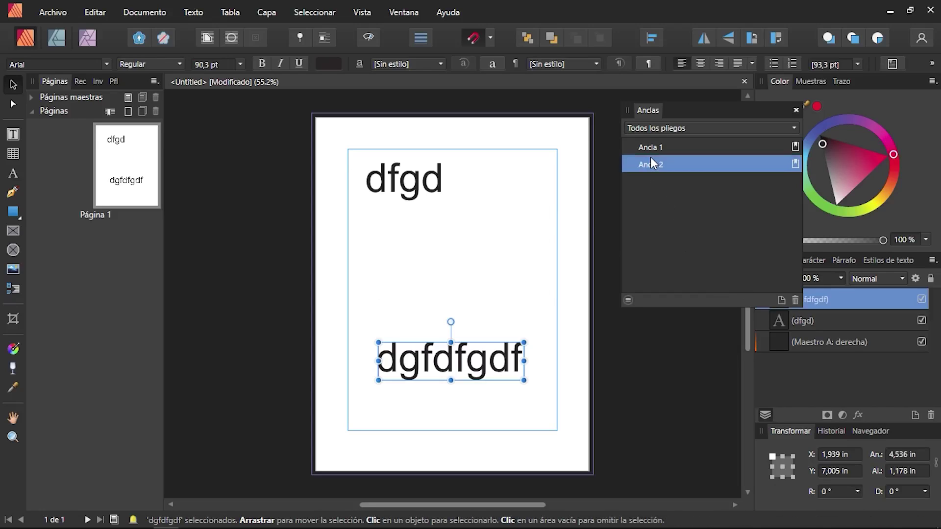
{"action": "left_click", "coordinate": [652, 151]}
{"action": "left_click", "coordinate": [648, 159]}
{"action": "left_click", "coordinate": [654, 144]}
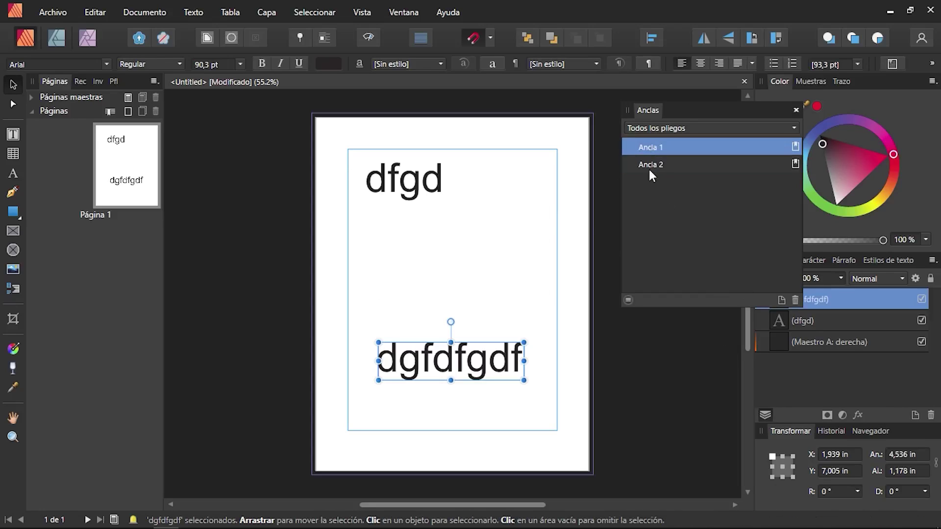
{"action": "left_click", "coordinate": [650, 167]}
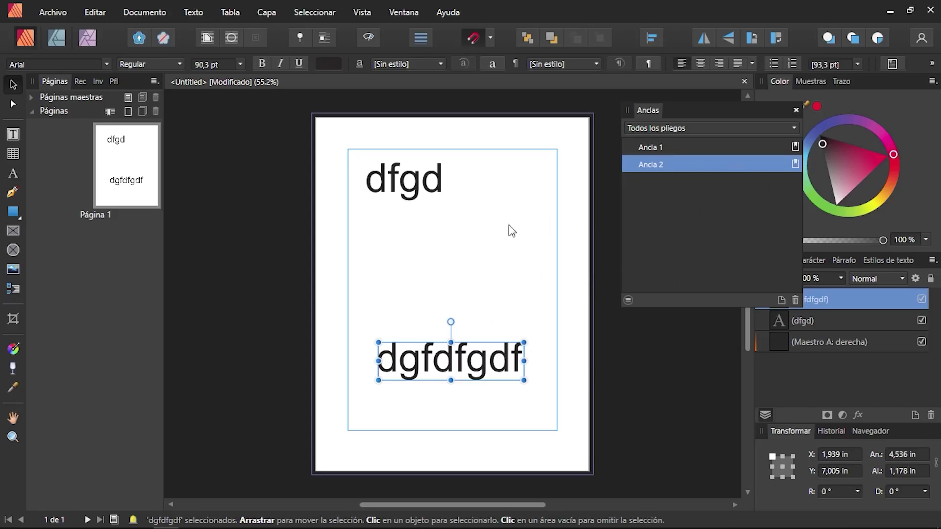
Open the PDF export options and choose the PDF (para imprimir) preset.
{"action": "left_click", "coordinate": [69, 7]}
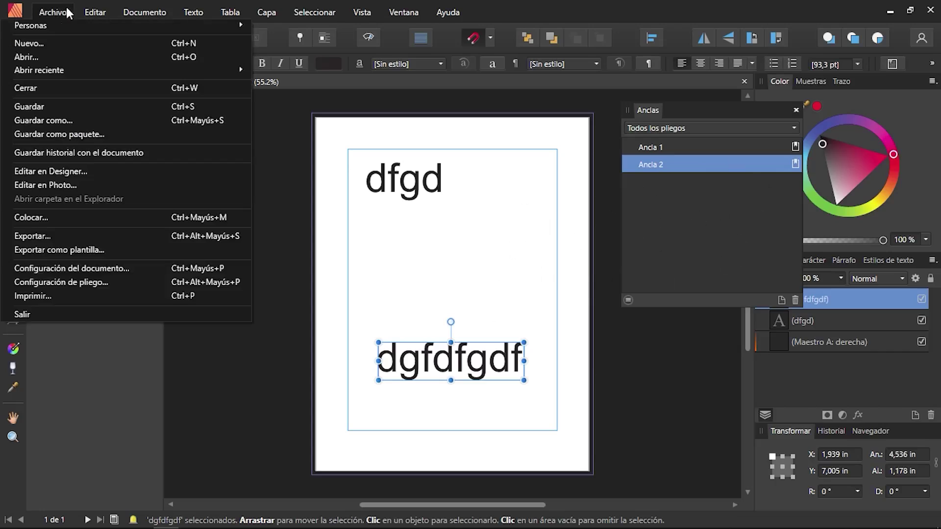
{"action": "left_click", "coordinate": [48, 230]}
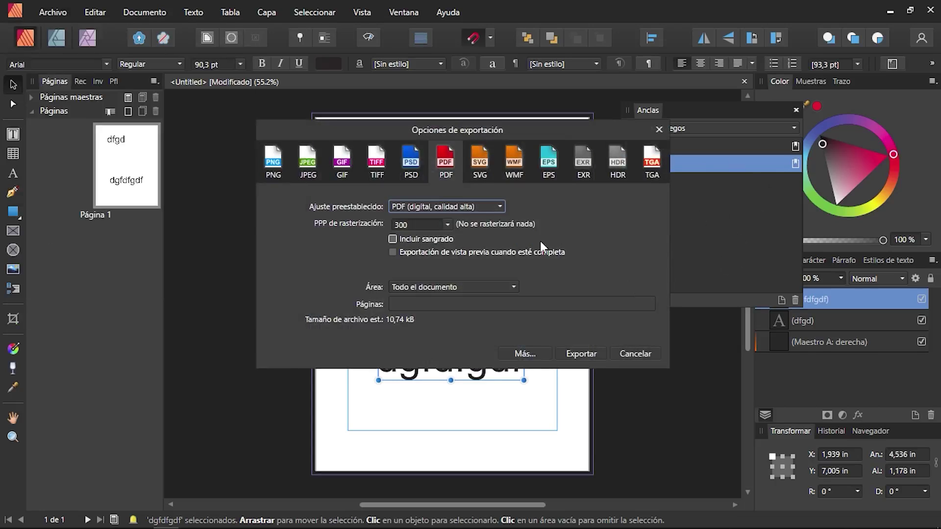
{"action": "left_click", "coordinate": [450, 207]}
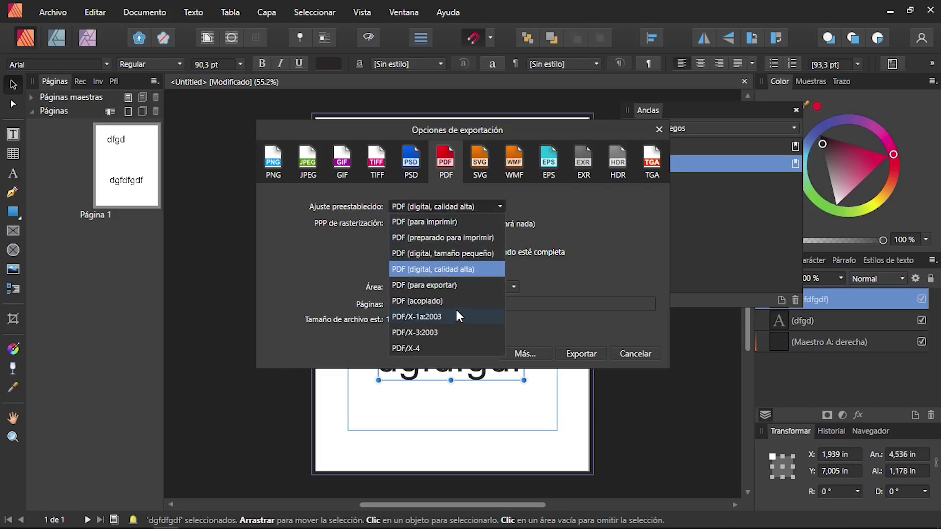
{"action": "left_click", "coordinate": [419, 221]}
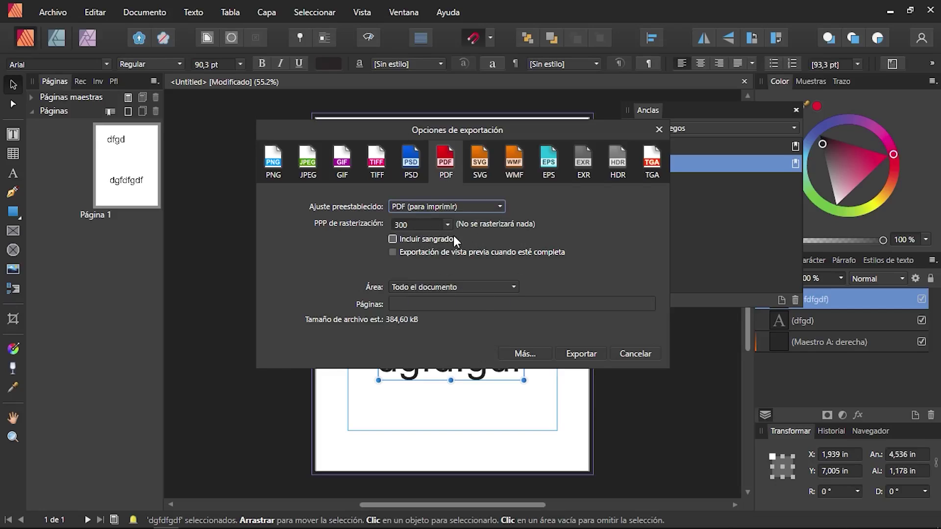
Examine the advanced settings of the print preset down to the hyperlink and bookmark options, then close them.
{"action": "left_click", "coordinate": [522, 347]}
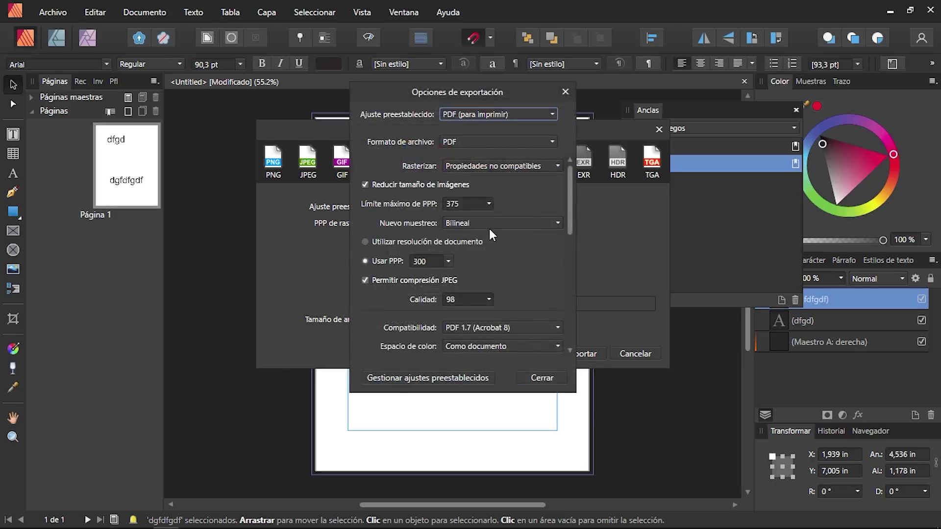
{"action": "scroll", "coordinate": [489, 228], "scroll_direction": "down", "scroll_amount": 2}
{"action": "scroll", "coordinate": [542, 260], "scroll_direction": "up", "scroll_amount": 2}
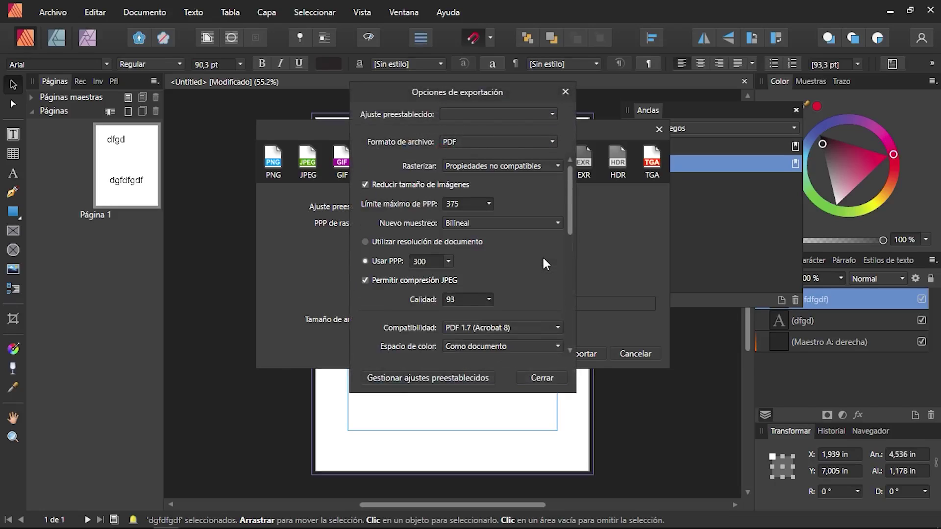
{"action": "scroll", "coordinate": [543, 262], "scroll_direction": "down", "scroll_amount": 4}
{"action": "scroll", "coordinate": [543, 264], "scroll_direction": "down", "scroll_amount": 1}
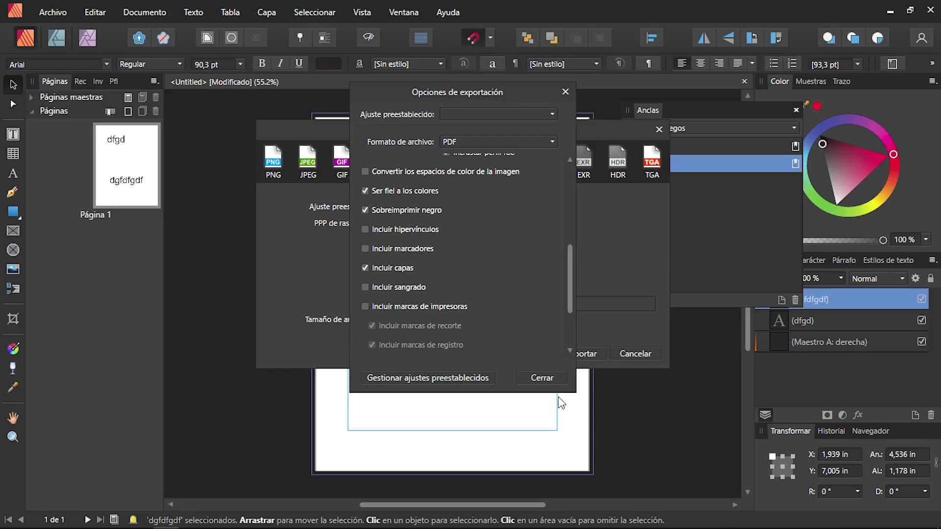
{"action": "left_click", "coordinate": [545, 374]}
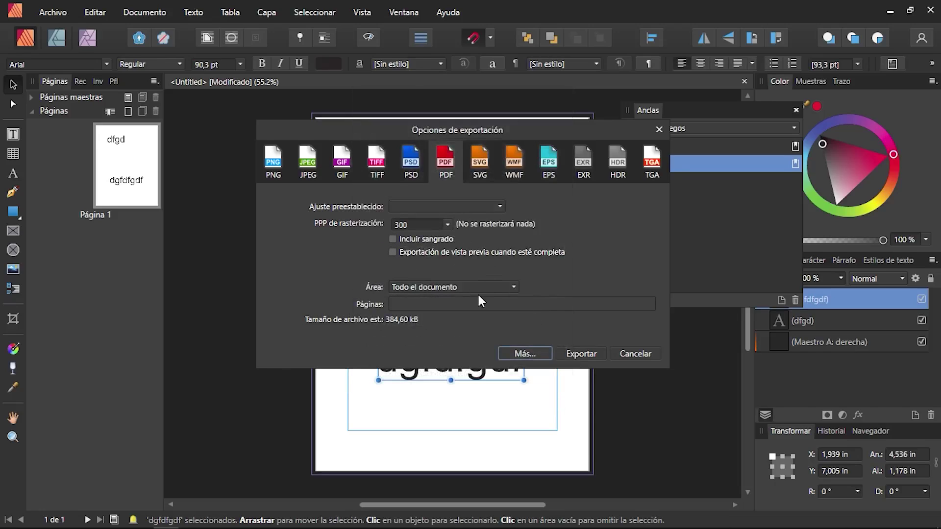
Choose the PDF (digital, calidad alta) preset and examine its hyperlink and bookmark options in the advanced export settings.
{"action": "left_click", "coordinate": [446, 205]}
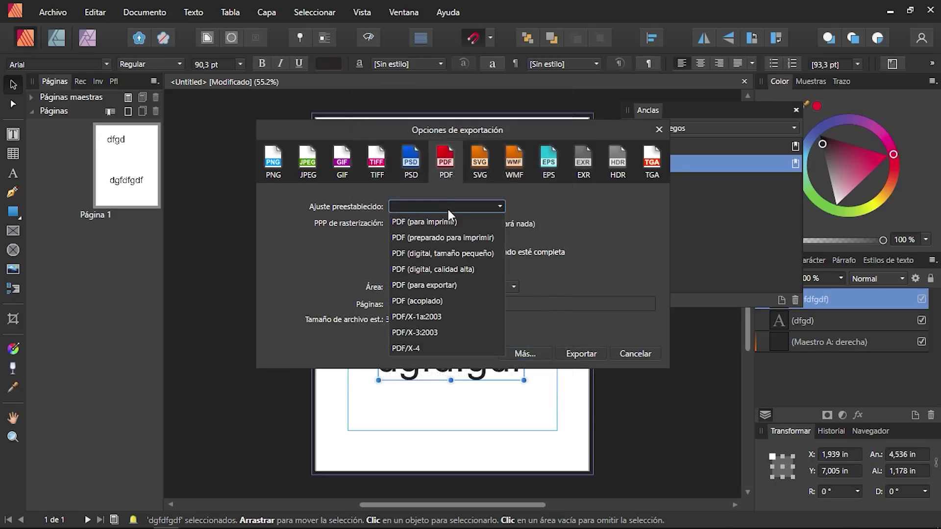
{"action": "left_click", "coordinate": [451, 269]}
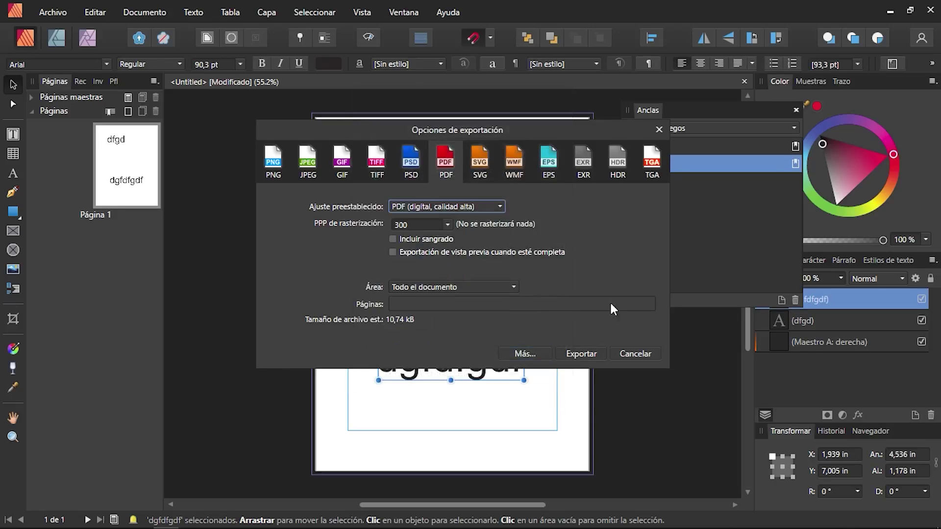
{"action": "left_click", "coordinate": [534, 351]}
{"action": "left_click_drag", "start_coordinate": [569, 201], "coordinate": [567, 280]}
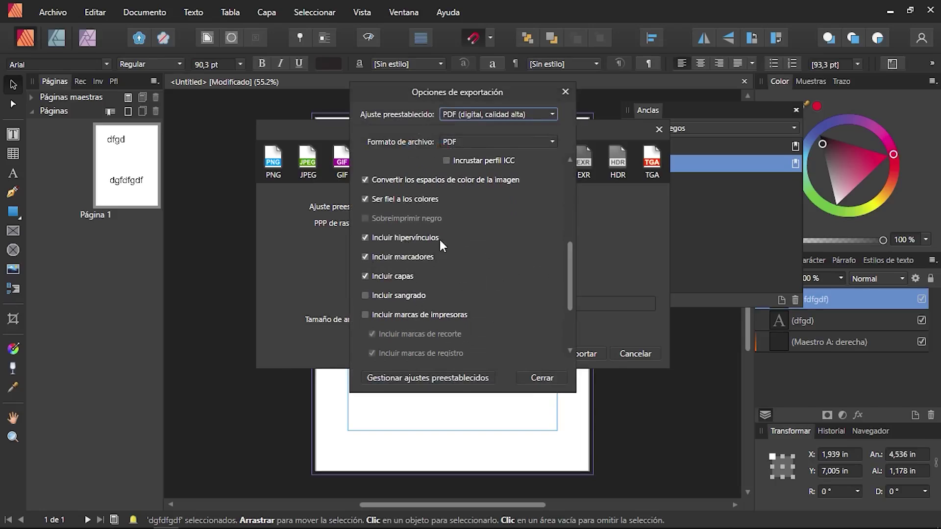
{"action": "left_click", "coordinate": [548, 377]}
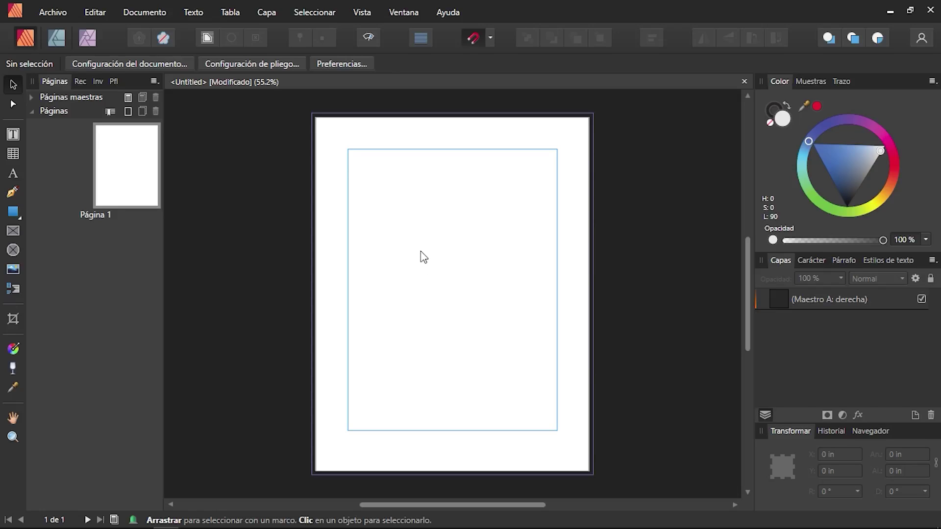
Place the image 137436.jpg from Descargas at about 1.97 by 2.26 in near the upper left of the page margins.
{"action": "left_click", "coordinate": [52, 11]}
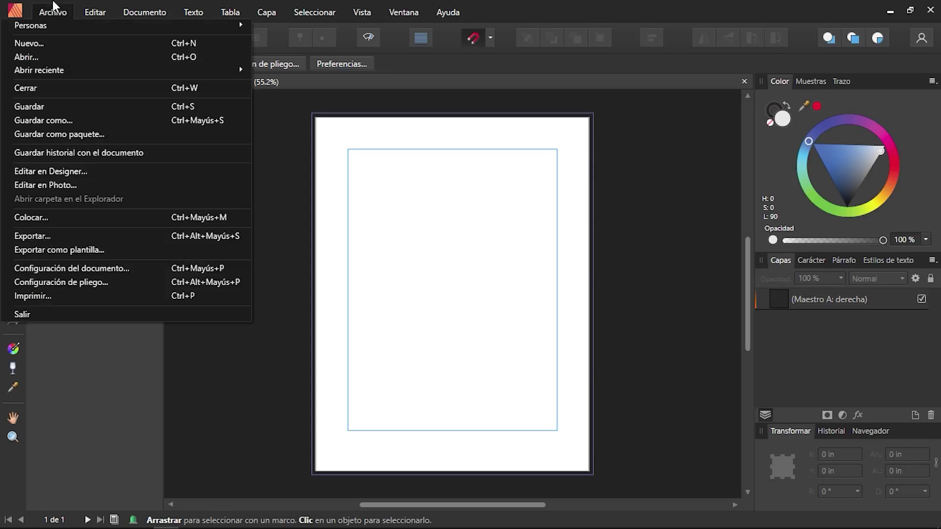
{"action": "left_click", "coordinate": [40, 215]}
{"action": "left_click", "coordinate": [358, 291]}
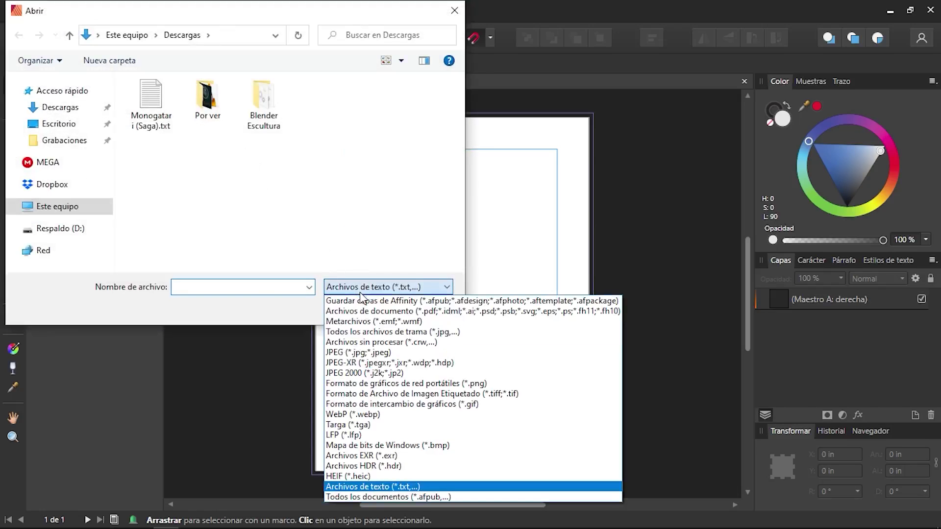
{"action": "left_click", "coordinate": [393, 499]}
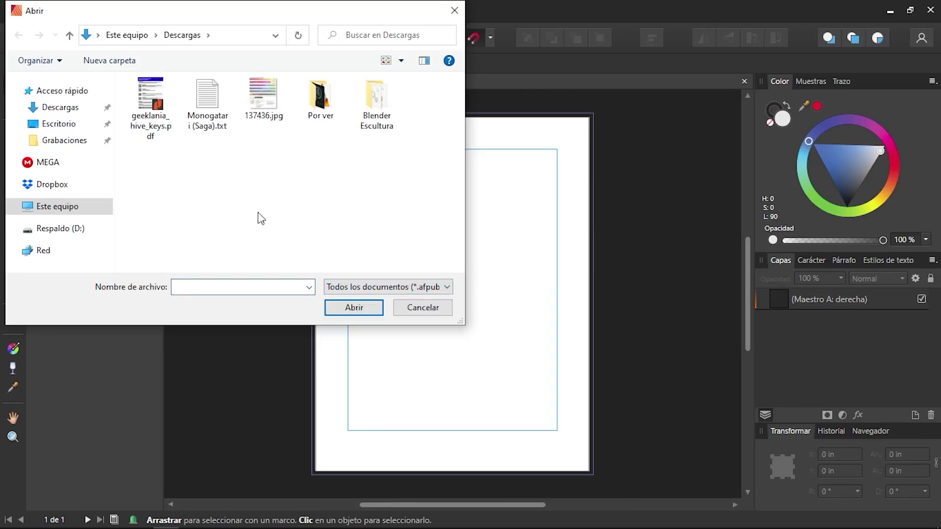
{"action": "double_click", "coordinate": [261, 98]}
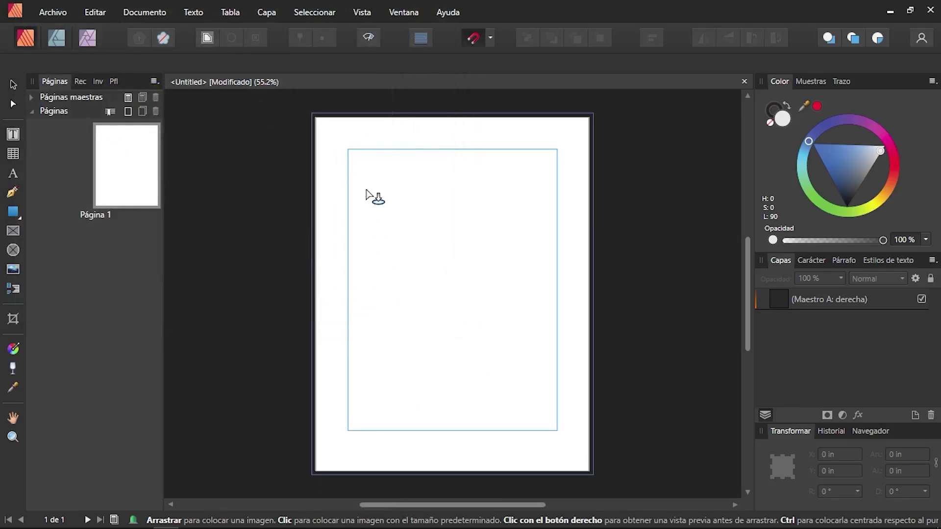
{"action": "left_click_drag", "start_coordinate": [366, 191], "coordinate": [430, 263]}
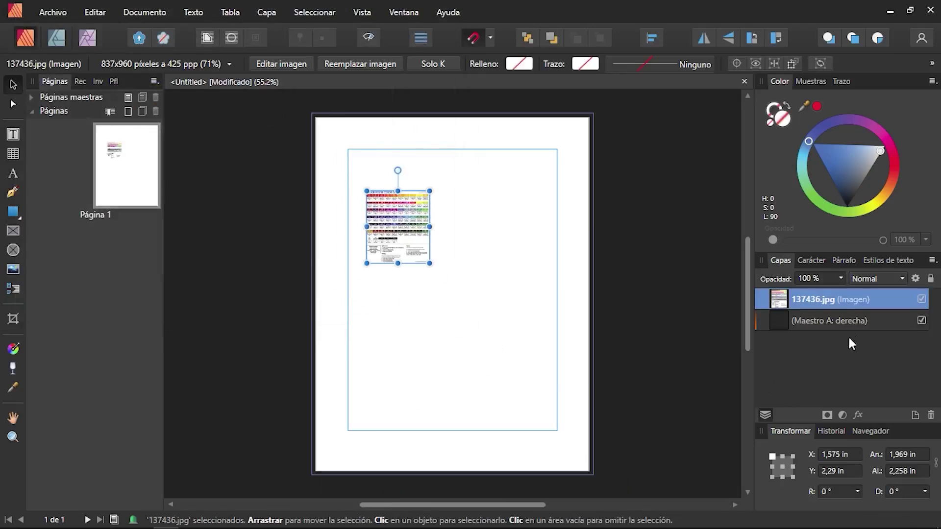
Review the placed image's details in the resource manager, then close it and deselect the image.
{"action": "left_click", "coordinate": [147, 12]}
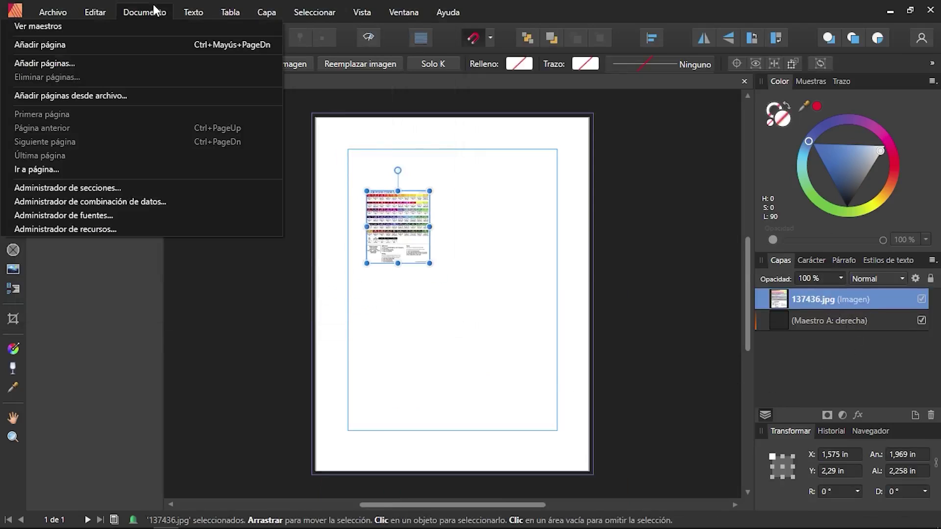
{"action": "left_click", "coordinate": [105, 230]}
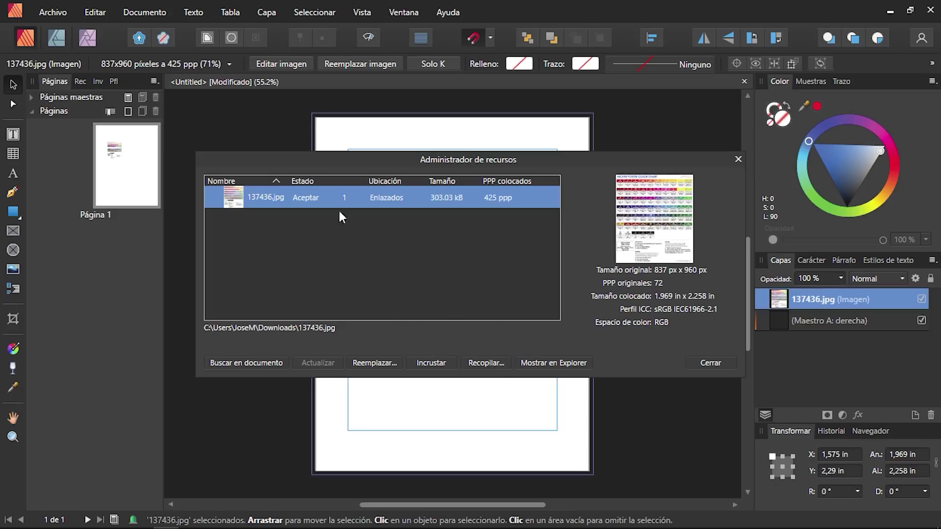
{"action": "left_click", "coordinate": [739, 158]}
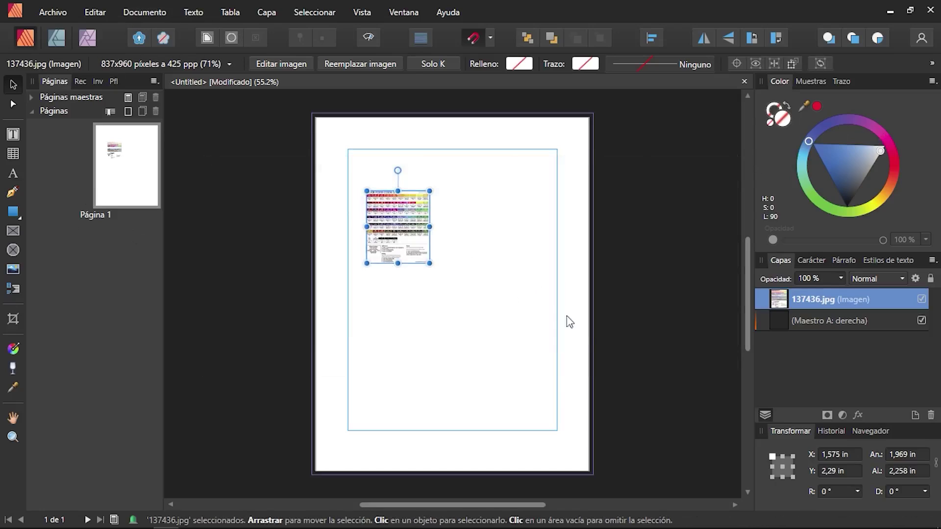
{"action": "left_click", "coordinate": [469, 331]}
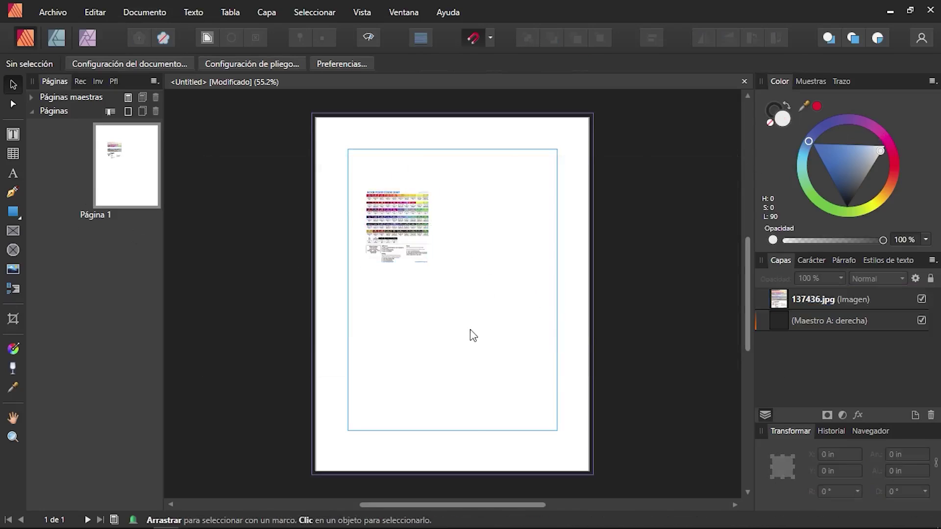
Paint a black 138,3 px wide brush stroke to the right of the image in the Photo persona and dismiss the assistant notice.
{"action": "left_click", "coordinate": [88, 37]}
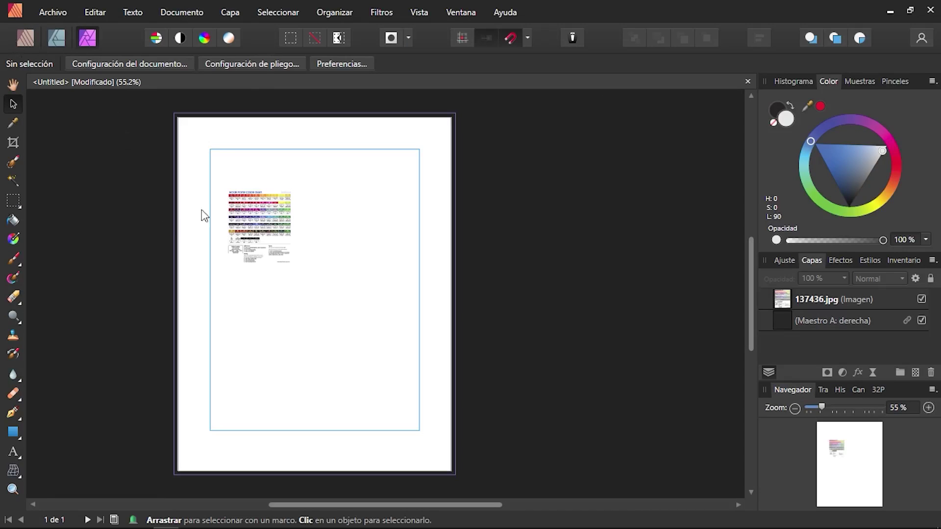
{"action": "left_click", "coordinate": [16, 255]}
{"action": "left_click_drag", "start_coordinate": [364, 260], "coordinate": [376, 298]}
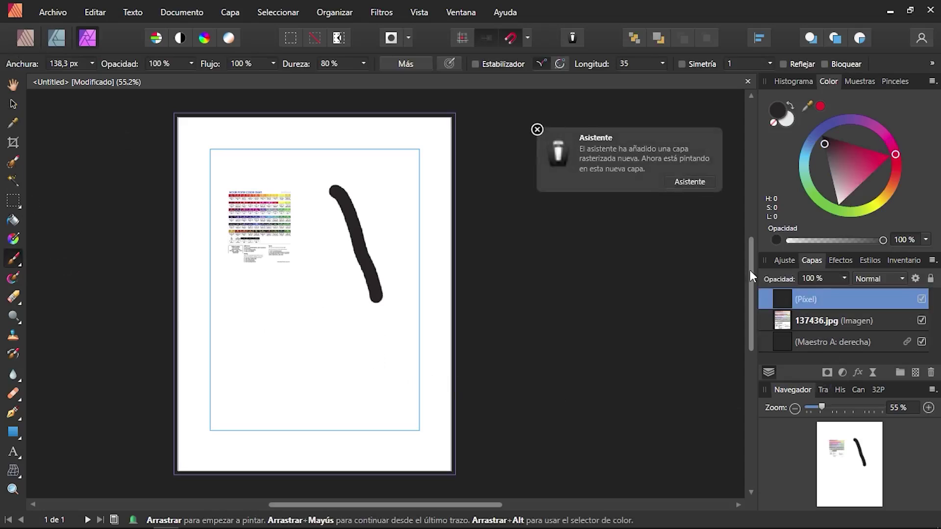
{"action": "left_click", "coordinate": [537, 129]}
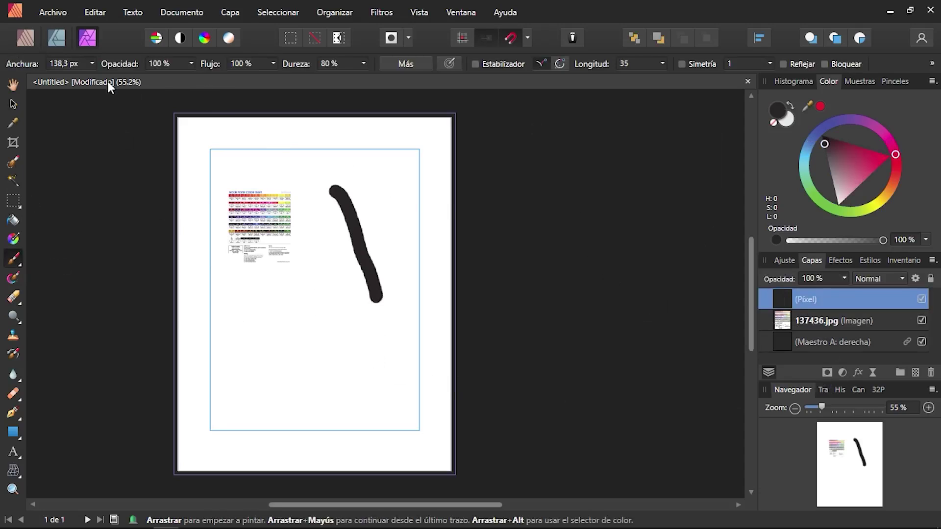
Return to the Publisher persona, check the resource manager for the painted pixel layer, and close it.
{"action": "left_click", "coordinate": [31, 40]}
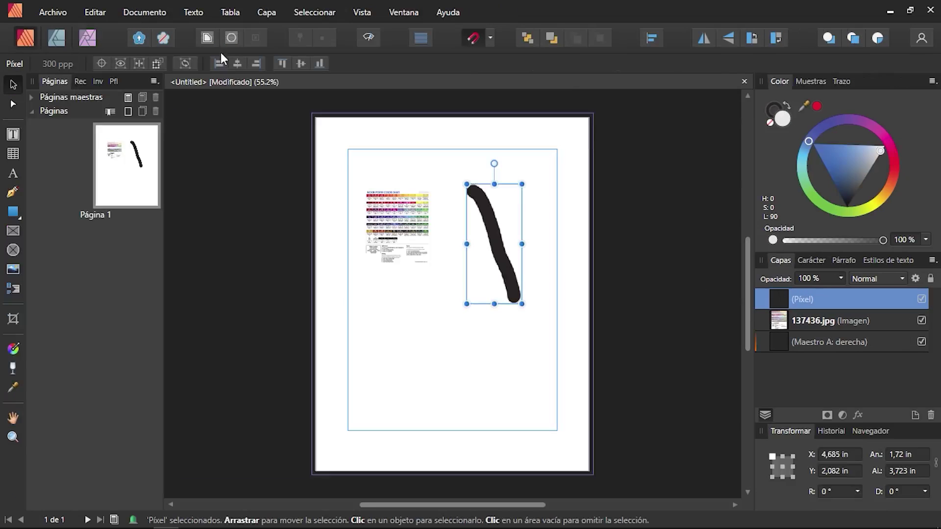
{"action": "left_click", "coordinate": [147, 11]}
{"action": "left_click", "coordinate": [110, 228]}
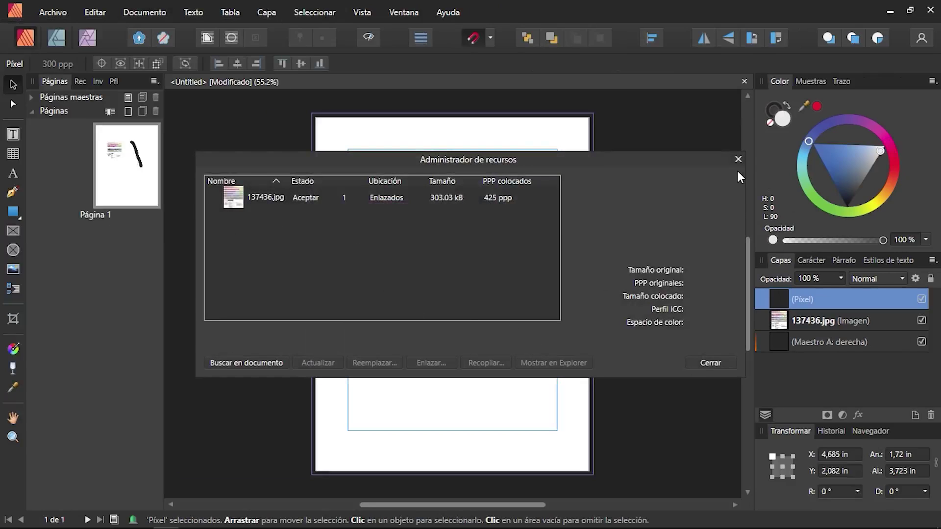
{"action": "left_click", "coordinate": [738, 159]}
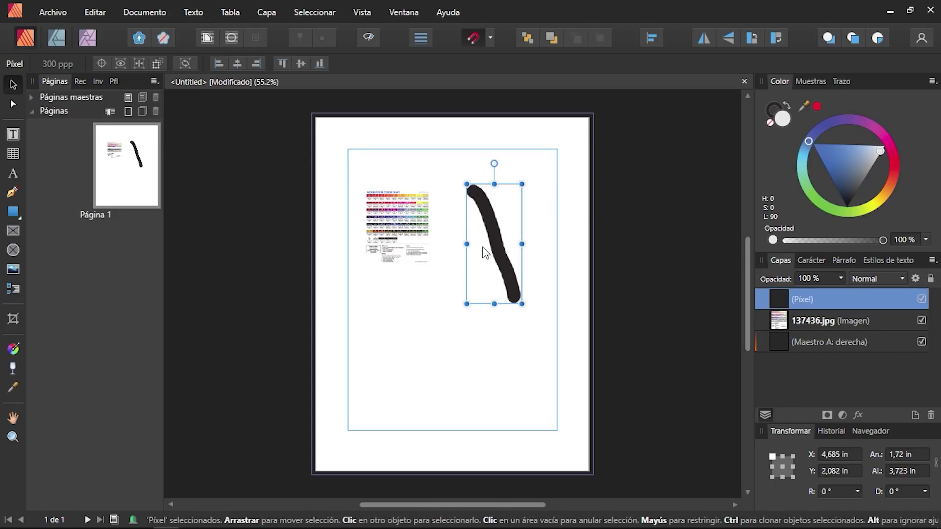
Convert the brush stroke's pixel layer to an image resource and compare its details with 137436.jpg in the resource manager.
{"action": "left_click", "coordinate": [268, 12]}
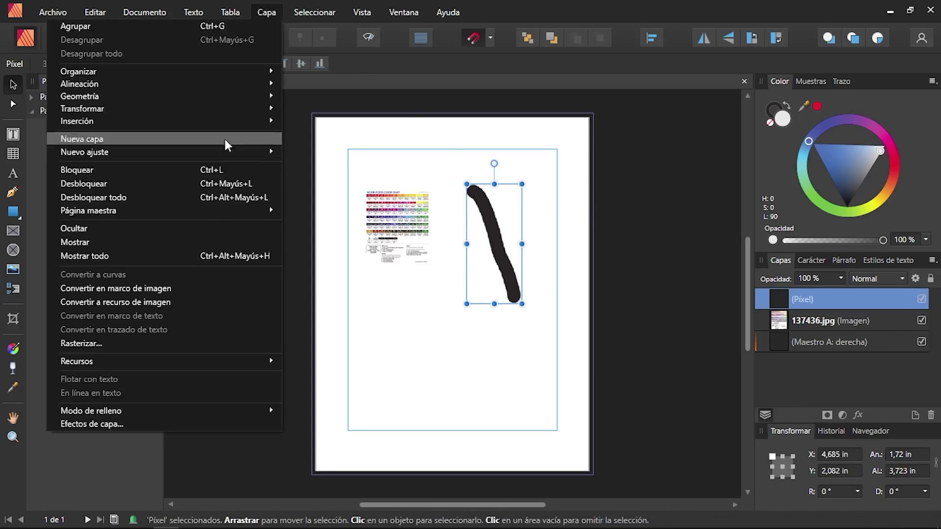
{"action": "left_click", "coordinate": [104, 302]}
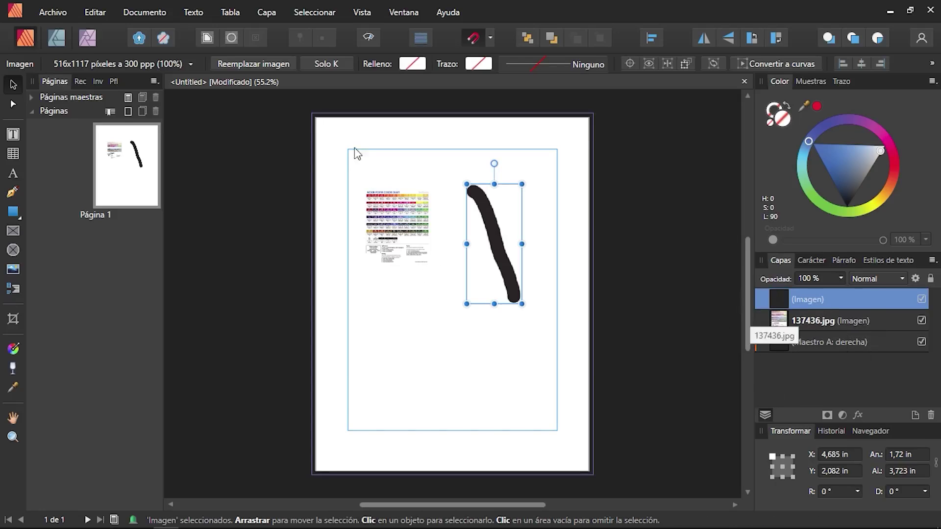
{"action": "left_click", "coordinate": [155, 13]}
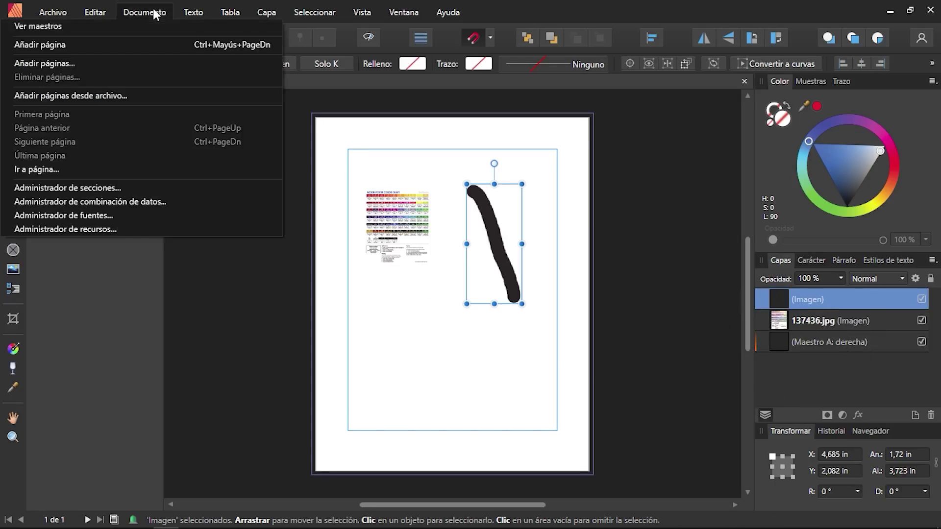
{"action": "left_click", "coordinate": [96, 229]}
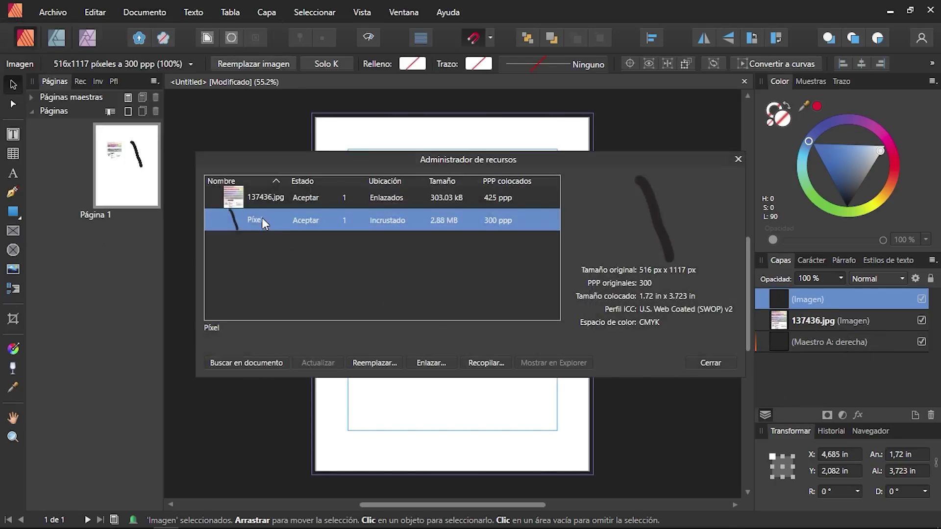
{"action": "left_click", "coordinate": [254, 196]}
{"action": "left_click", "coordinate": [249, 218]}
{"action": "left_click", "coordinate": [737, 160]}
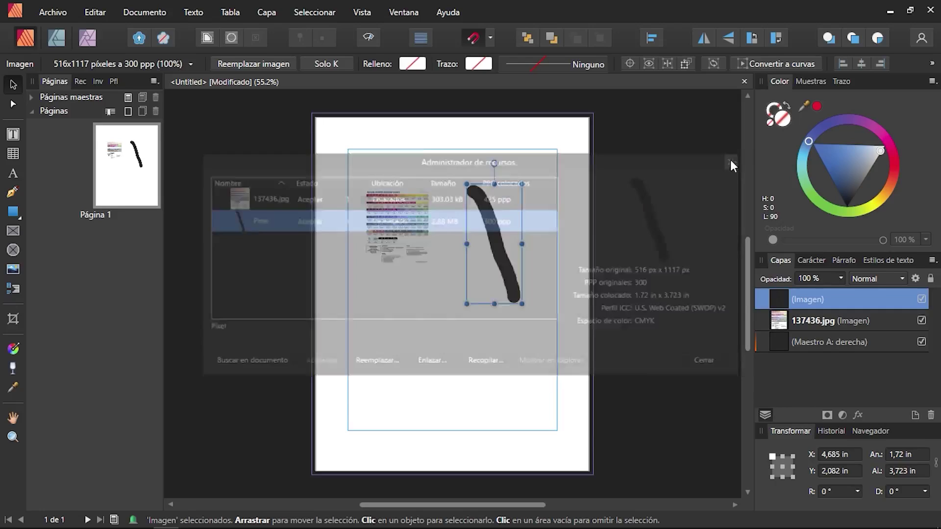